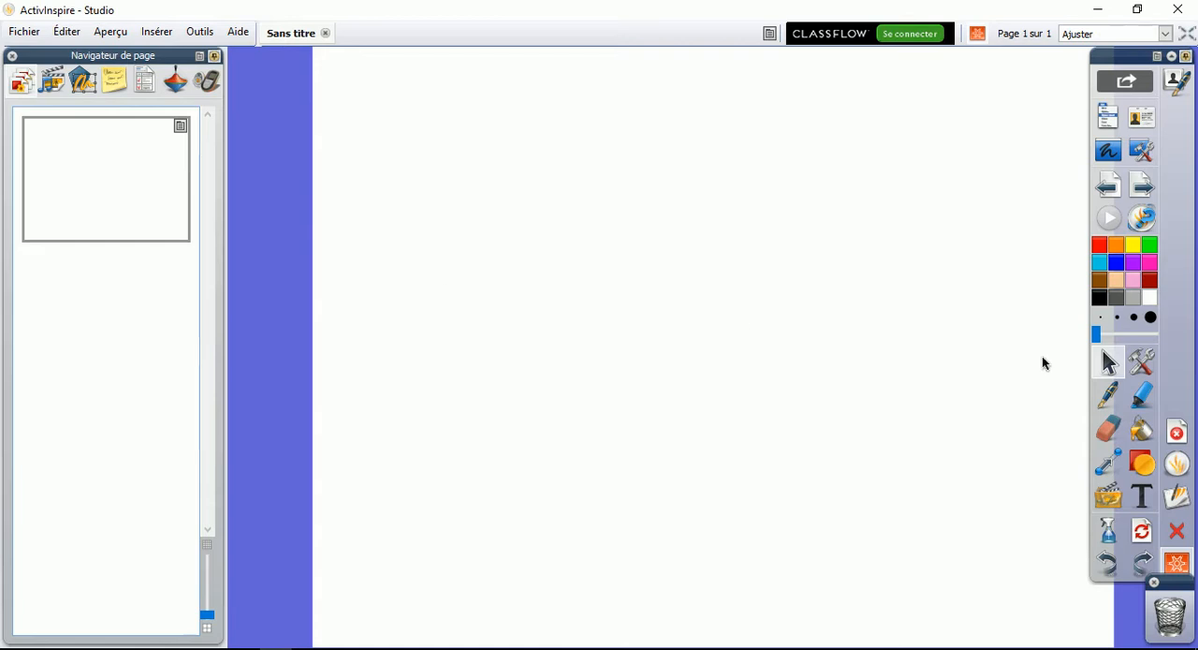
Handwrite the digit 1 in black with the pen near the middle of the first page
{"action": "left_click", "coordinate": [1107, 395]}
{"action": "left_click_drag", "start_coordinate": [705, 322], "coordinate": [737, 298]}
{"action": "left_click_drag", "start_coordinate": [749, 249], "coordinate": [736, 334]}
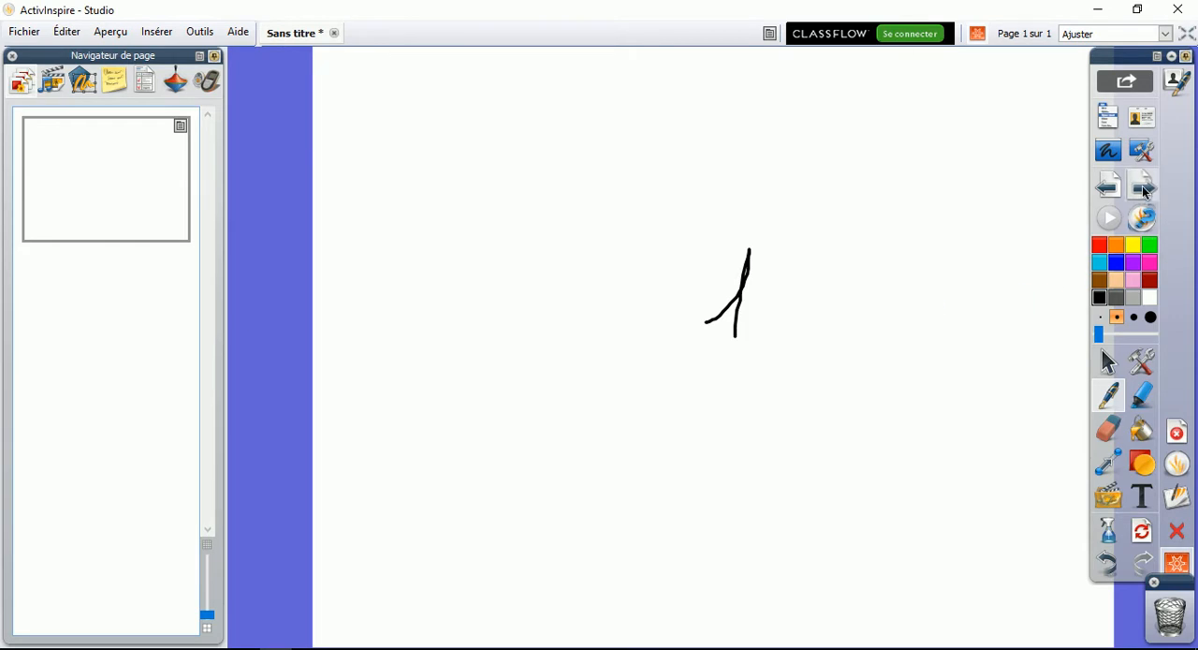
Add two more pages and handwrite a 2 on the second and a 3 on the third
{"action": "left_click", "coordinate": [1151, 214]}
{"action": "mouse_move", "coordinate": [577, 322]}
{"action": "left_mouse_down"}
{"action": "mouse_move", "coordinate": [588, 330]}
{"action": "mouse_move", "coordinate": [548, 446]}
{"action": "mouse_move", "coordinate": [671, 438]}
{"action": "left_mouse_up"}
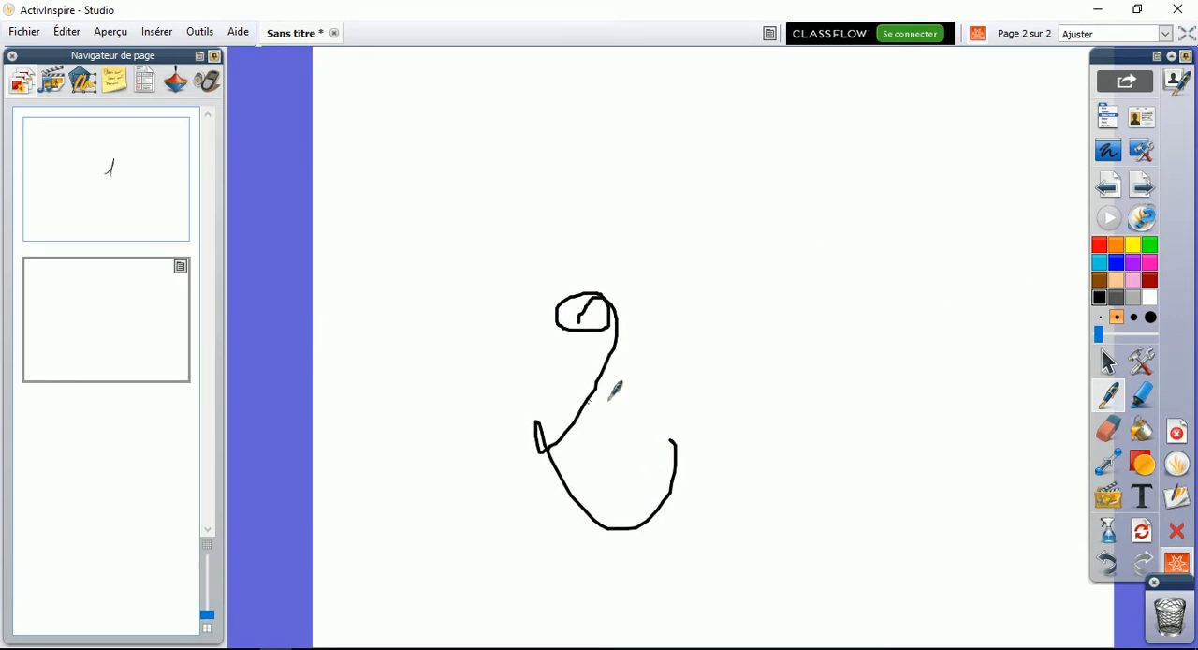
{"action": "left_click", "coordinate": [1142, 218]}
{"action": "mouse_move", "coordinate": [554, 347]}
{"action": "left_mouse_down"}
{"action": "mouse_move", "coordinate": [599, 387]}
{"action": "mouse_move", "coordinate": [520, 433]}
{"action": "left_mouse_up"}
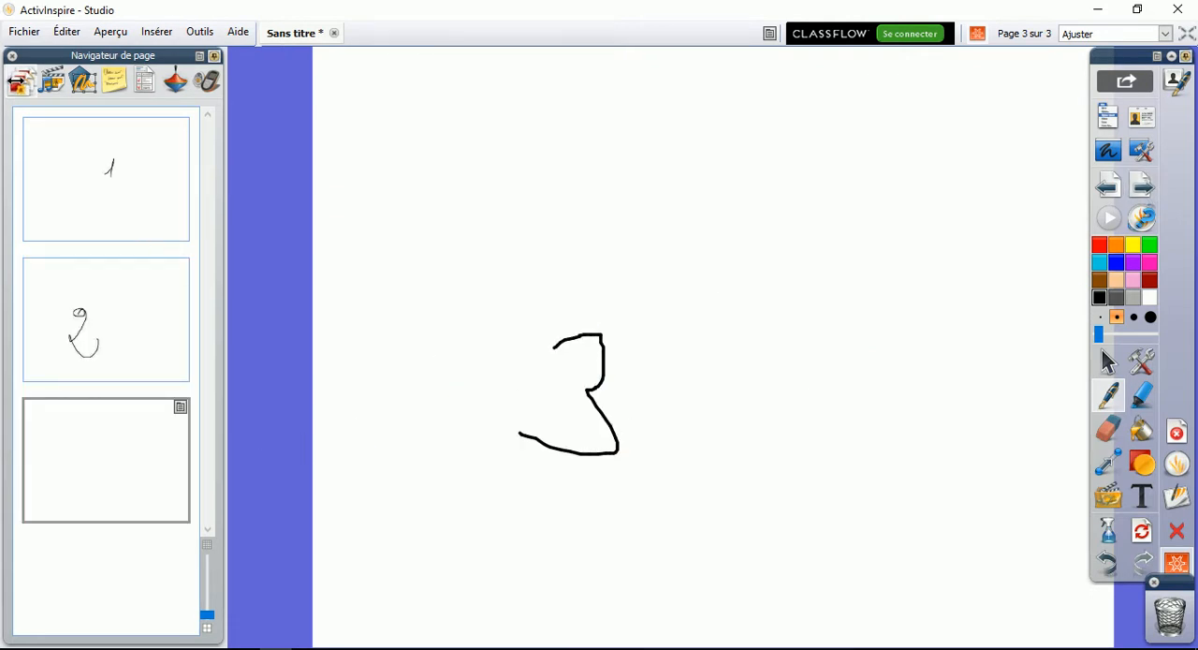
Browse the three page thumbnails and move the page with the 2 ahead of the page with the 1
{"action": "left_click", "coordinate": [93, 165]}
{"action": "left_click", "coordinate": [104, 297]}
{"action": "left_click", "coordinate": [106, 433]}
{"action": "left_click", "coordinate": [110, 299]}
{"action": "left_click_drag", "start_coordinate": [107, 320], "coordinate": [125, 116]}
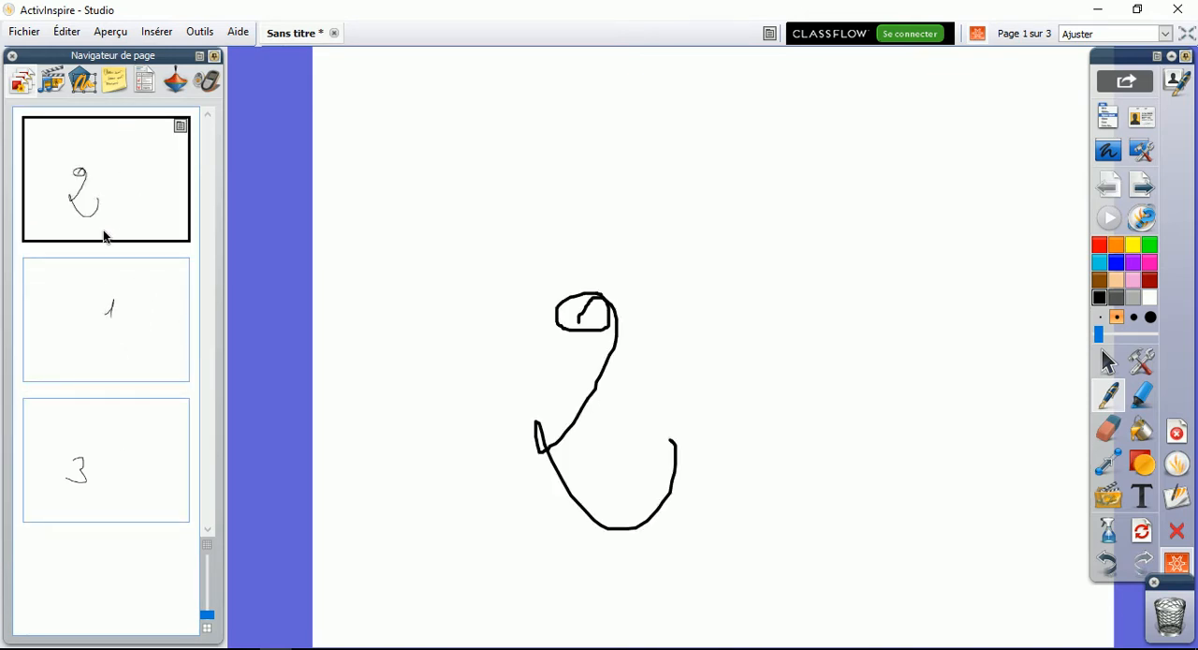
Rearrange the page thumbnails and put them back in the order 1, 2, 3
{"action": "left_click", "coordinate": [108, 329]}
{"action": "left_click_drag", "start_coordinate": [101, 459], "coordinate": [118, 251]}
{"action": "left_click_drag", "start_coordinate": [106, 466], "coordinate": [151, 114]}
{"action": "left_click_drag", "start_coordinate": [104, 500], "coordinate": [117, 186]}
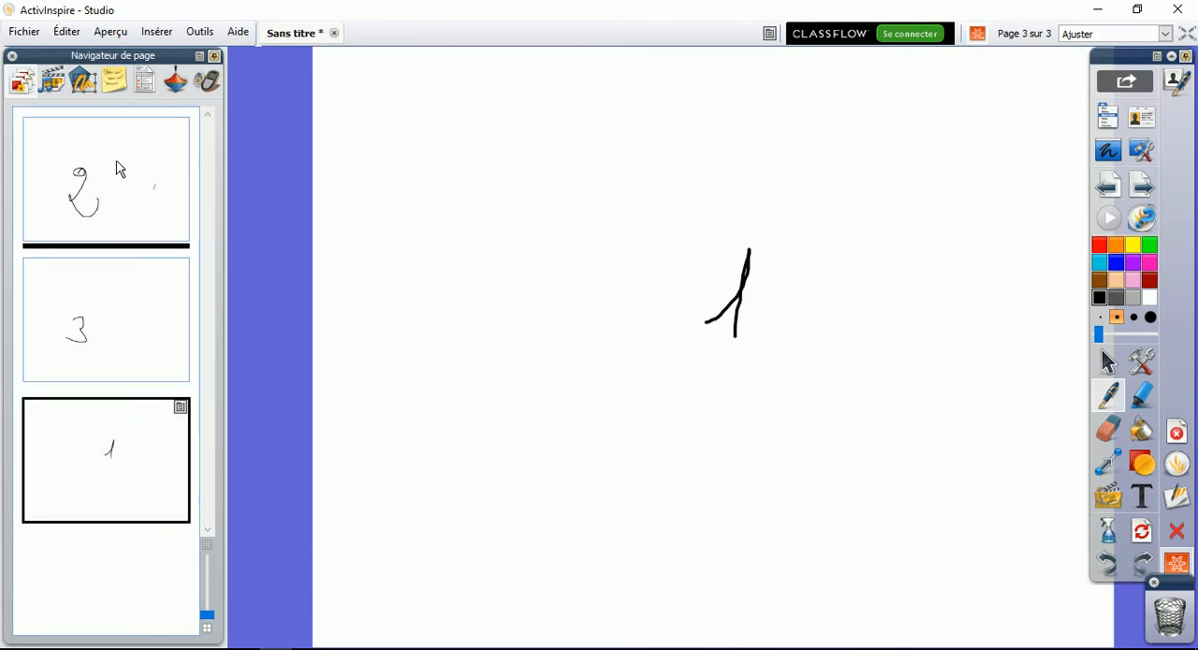
{"action": "left_click_drag", "start_coordinate": [128, 127], "coordinate": [130, 113]}
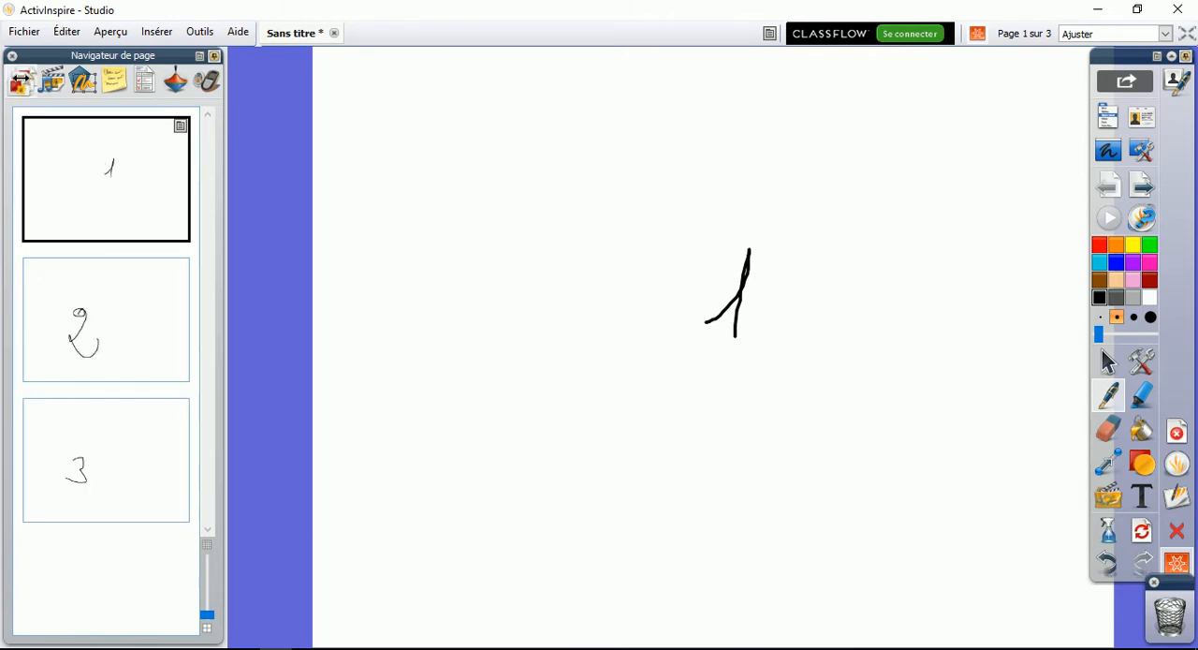
Open the grid creator (Créateur de grille) for the page with the 1 and make its grid visible
{"action": "left_click", "coordinate": [152, 320]}
{"action": "left_click", "coordinate": [148, 470]}
{"action": "left_click", "coordinate": [150, 162]}
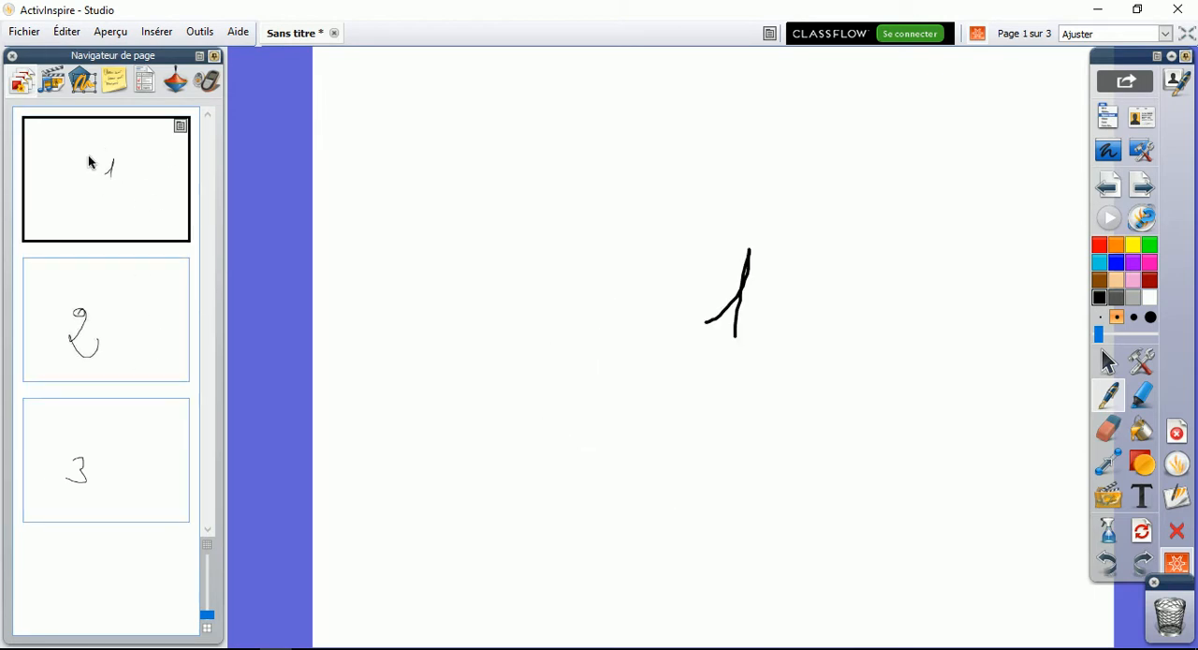
{"action": "left_click", "coordinate": [180, 125]}
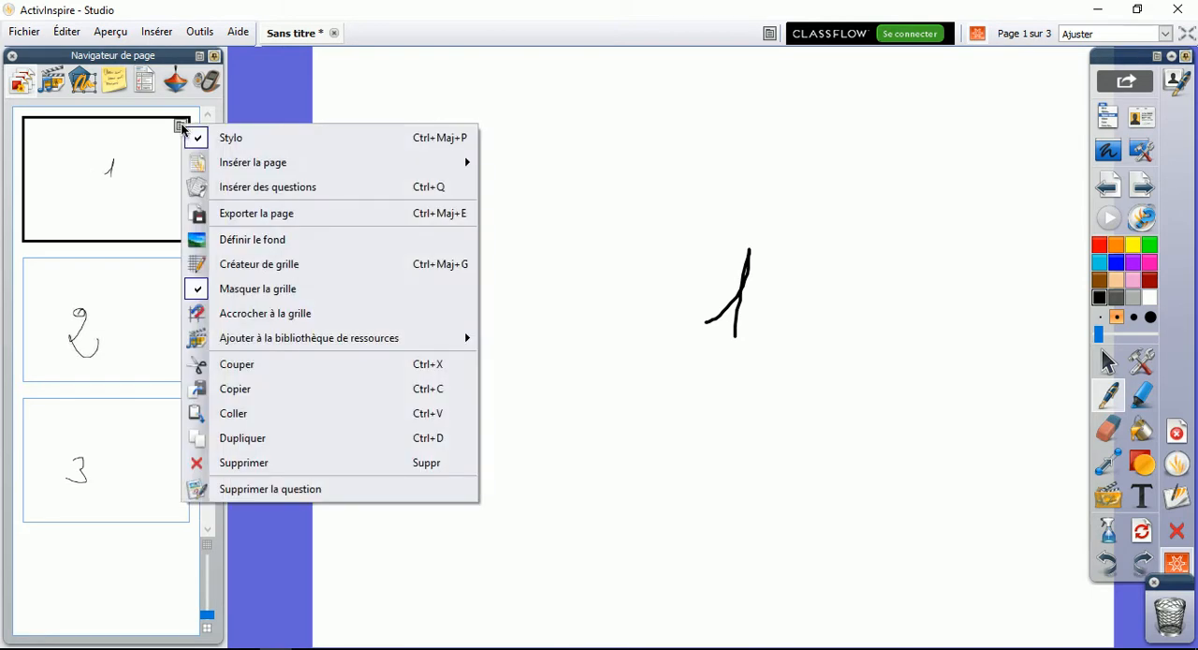
{"action": "mouse_move", "coordinate": [211, 161]}
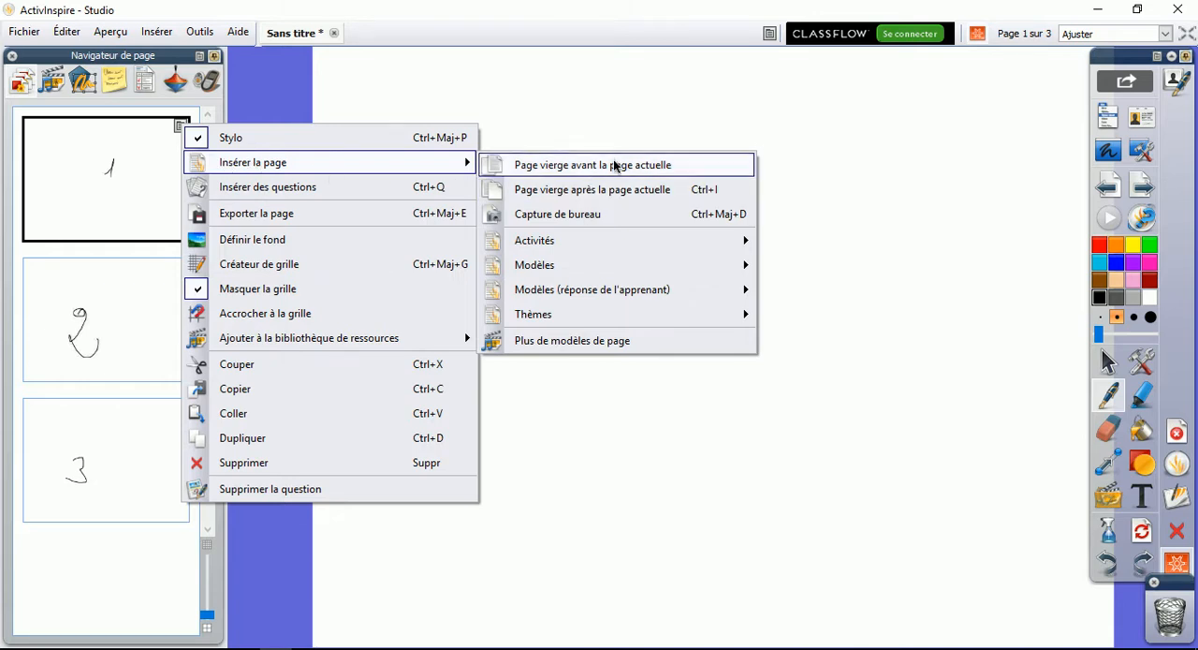
{"action": "mouse_move", "coordinate": [606, 348]}
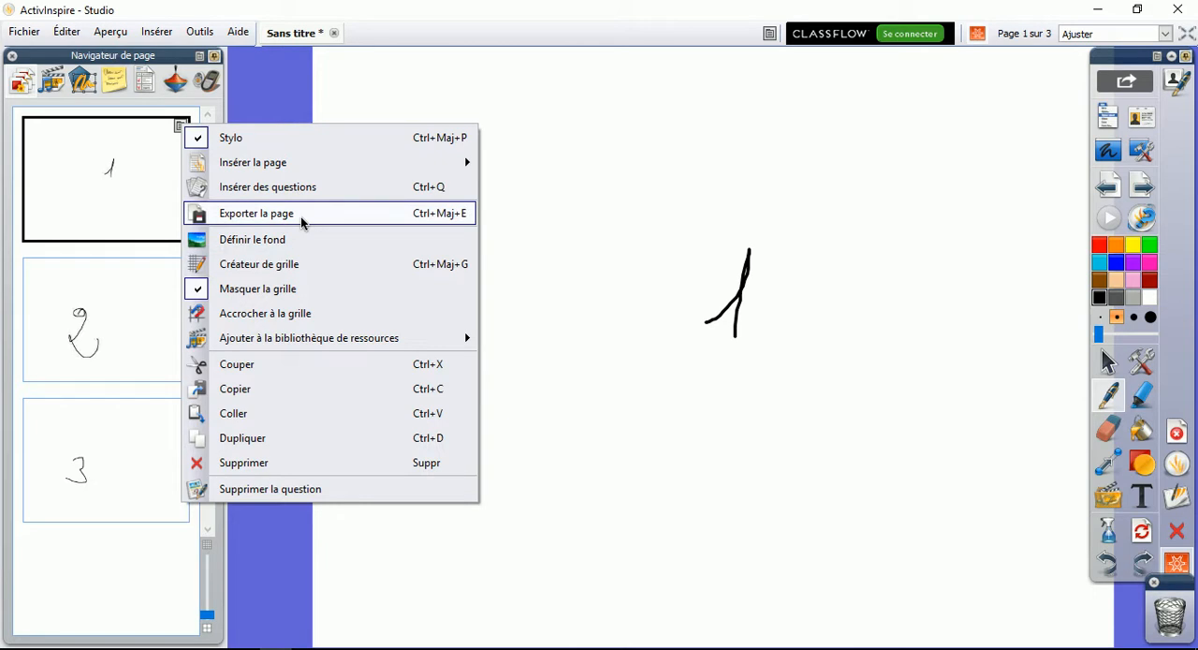
{"action": "left_click", "coordinate": [285, 267]}
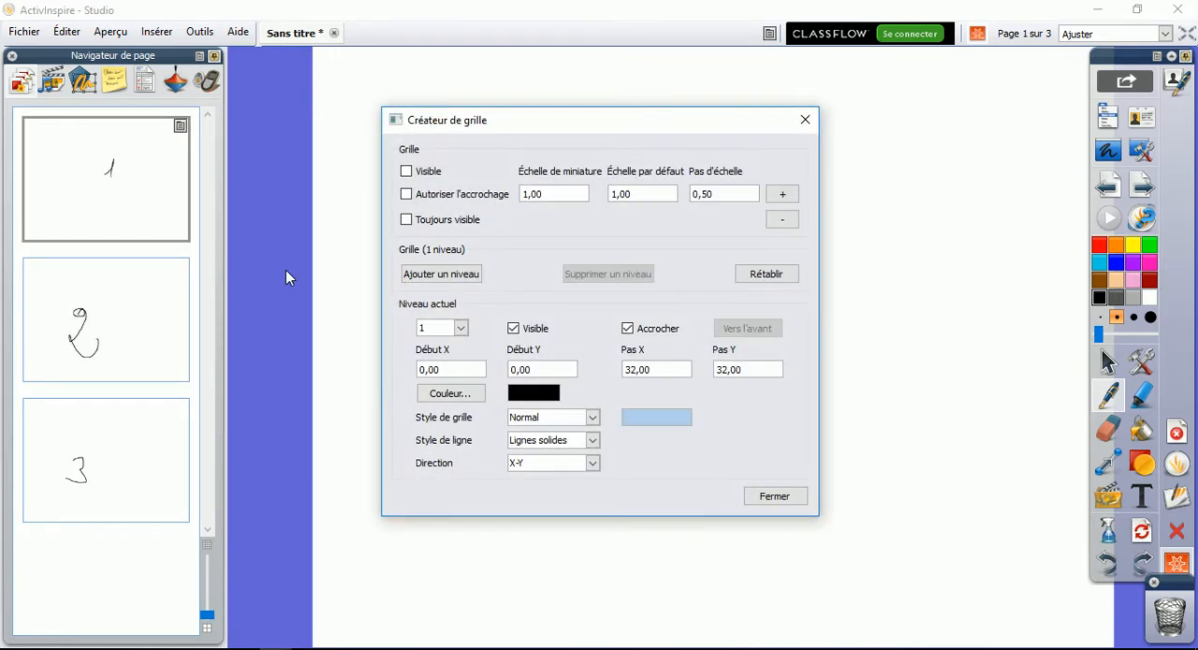
{"action": "left_click_drag", "start_coordinate": [459, 132], "coordinate": [663, 211]}
{"action": "left_click", "coordinate": [454, 196]}
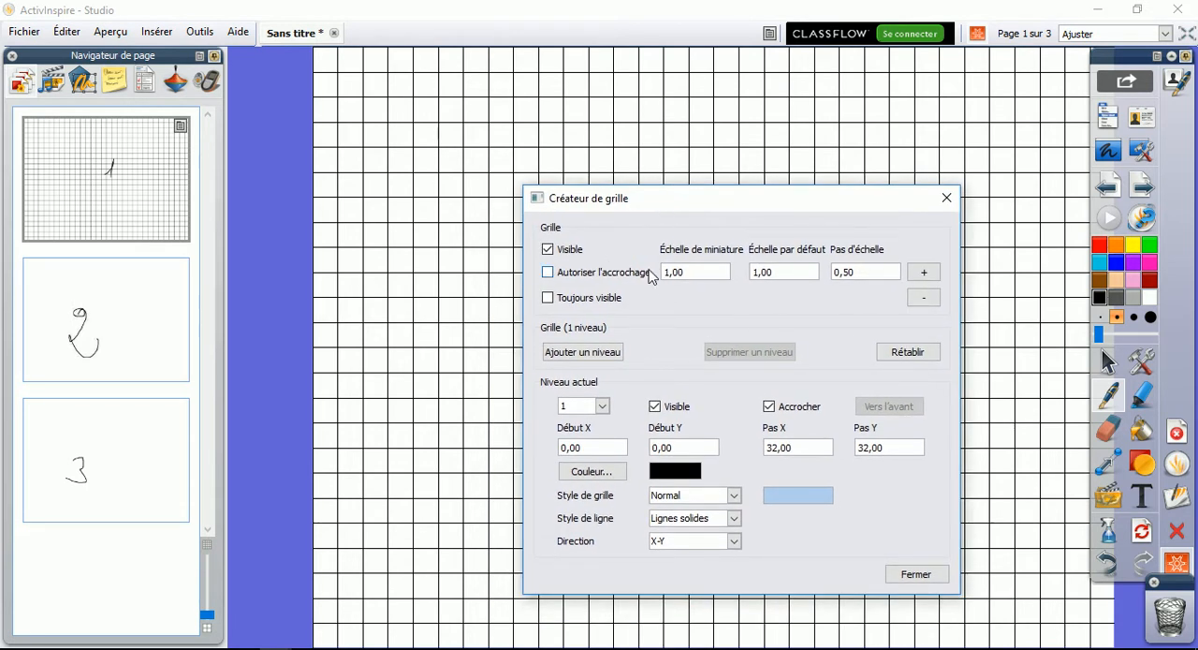
Set the grid's default scale to 2,00 and its direction to Y uniquement after trying X uniquement
{"action": "left_click", "coordinate": [923, 275]}
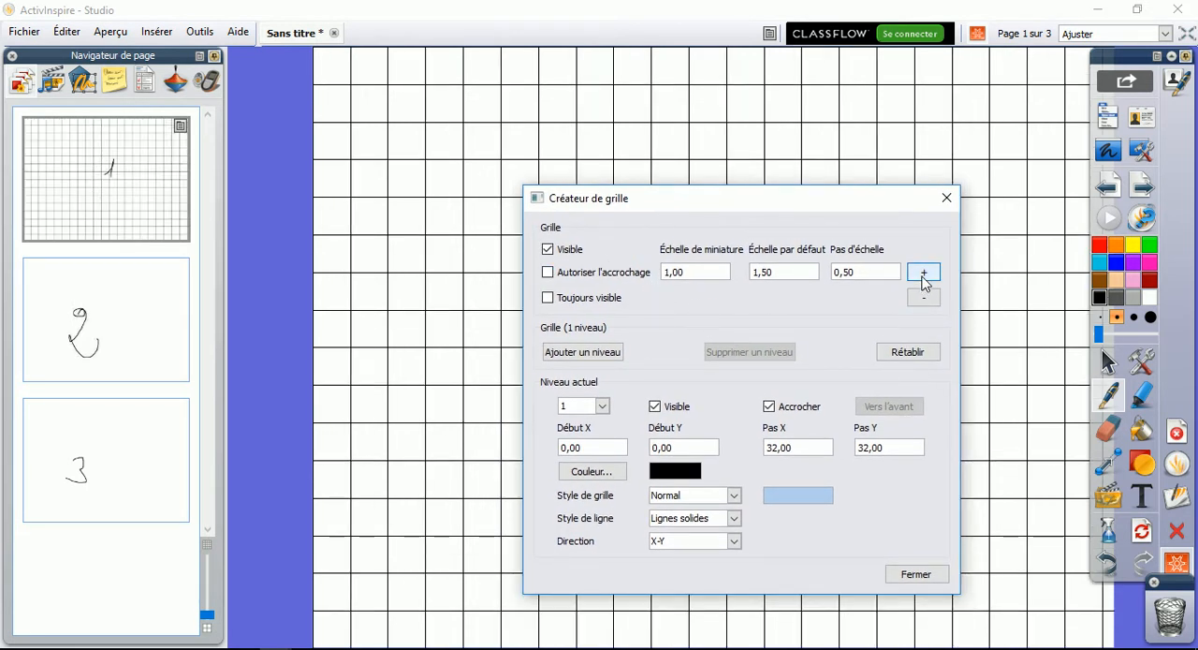
{"action": "left_click", "coordinate": [923, 275]}
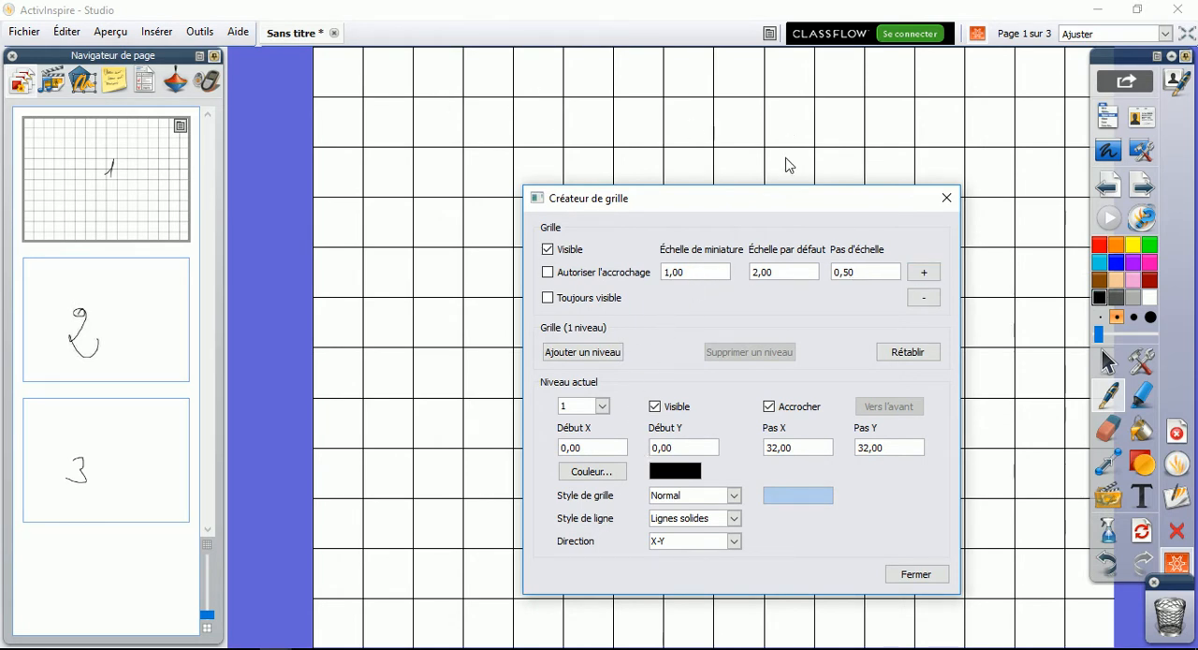
{"action": "left_click", "coordinate": [733, 541]}
{"action": "left_click", "coordinate": [731, 569]}
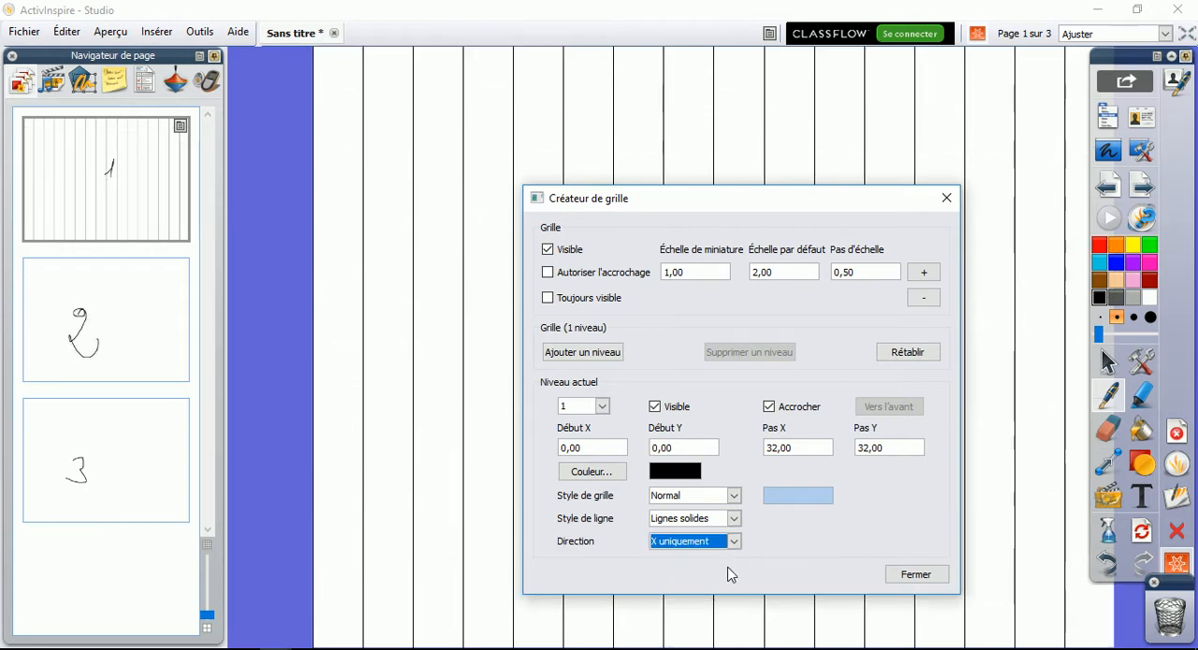
{"action": "left_click", "coordinate": [735, 543]}
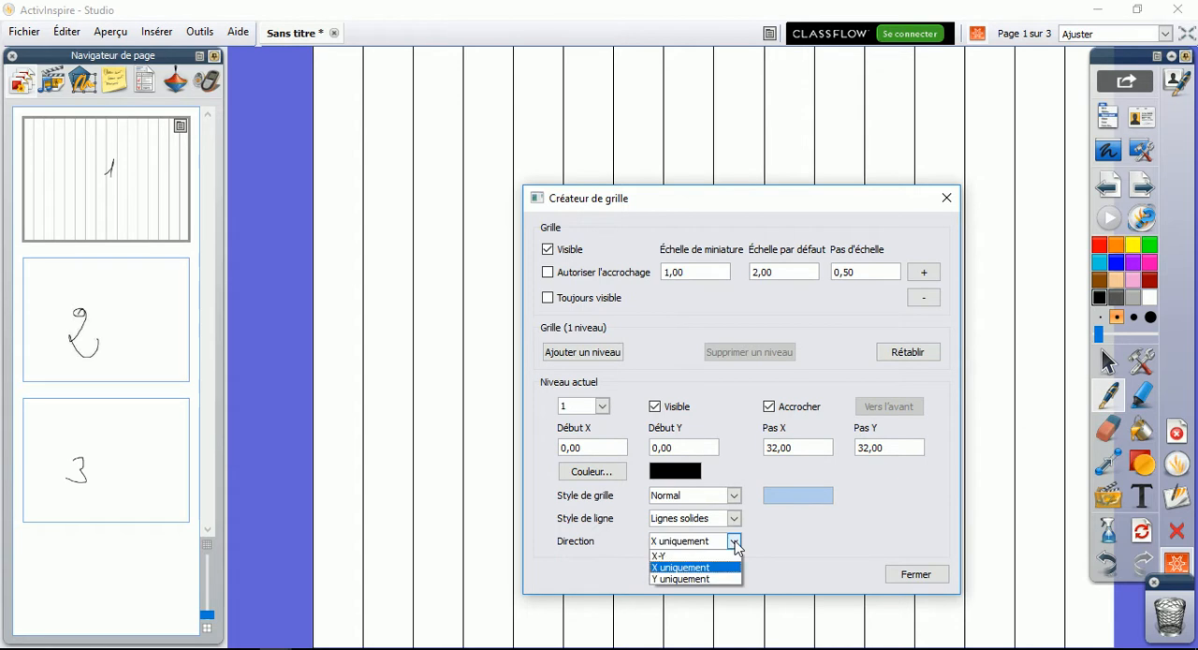
{"action": "left_click", "coordinate": [727, 574]}
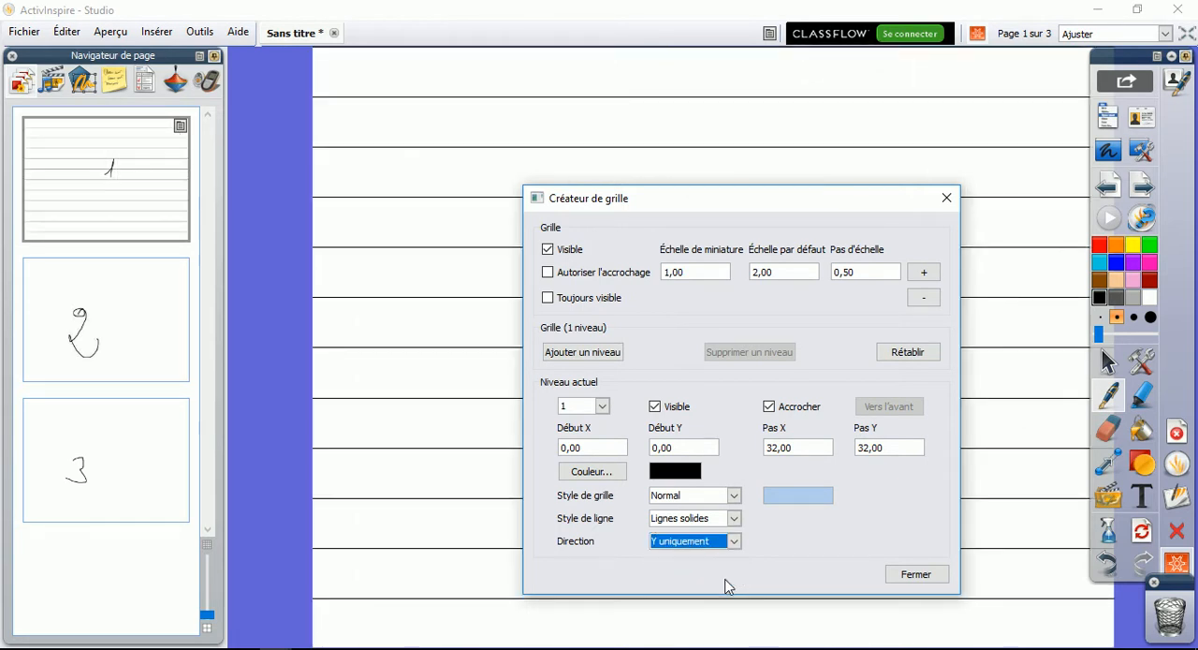
Set the grid's default scale to 2,50 and turn on Autoriser l'accrochage and Toujours visible
{"action": "left_click", "coordinate": [924, 272]}
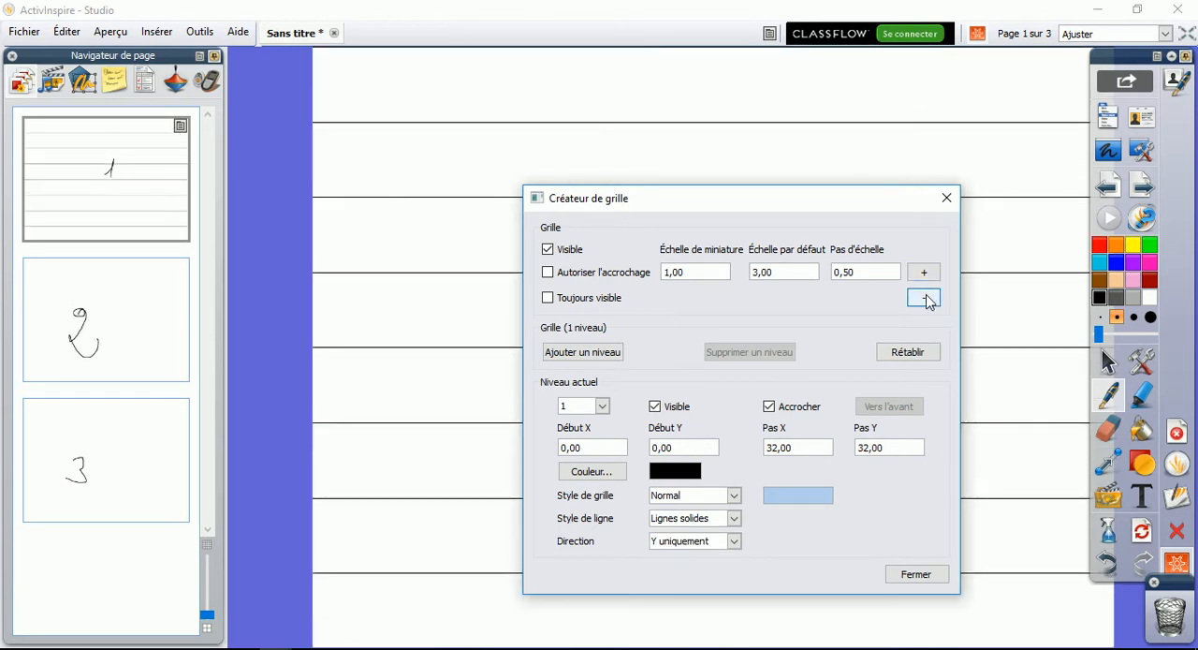
{"action": "left_click", "coordinate": [923, 272]}
{"action": "left_click_drag", "start_coordinate": [873, 202], "coordinate": [726, 207]}
{"action": "left_click", "coordinate": [778, 303]}
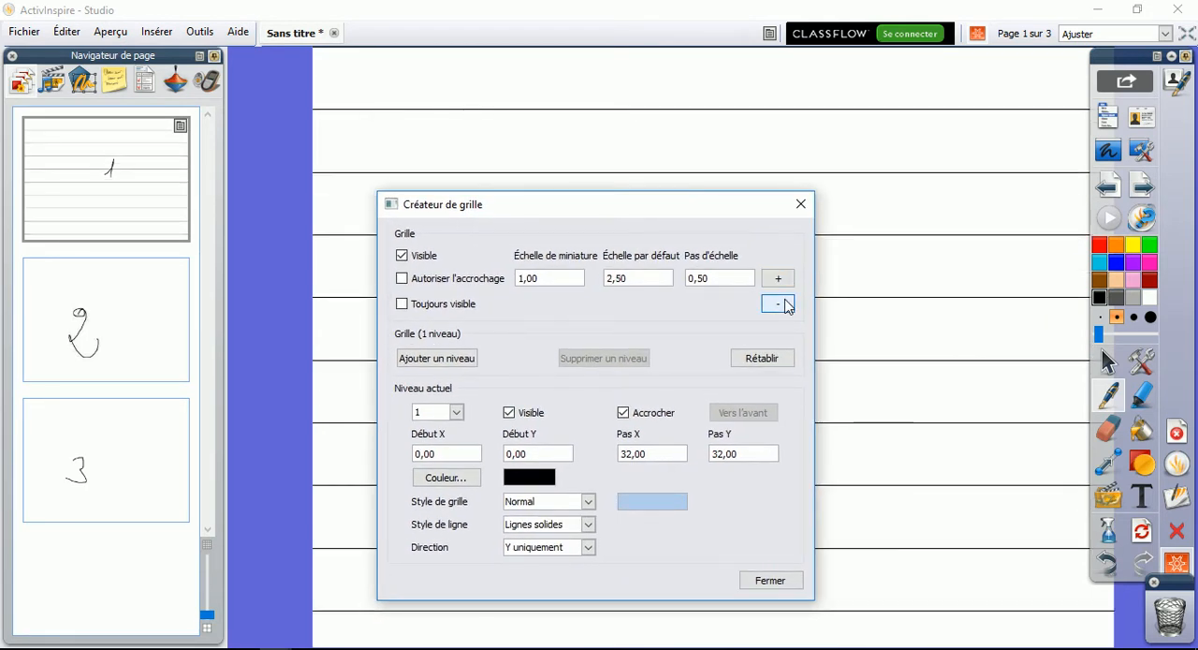
{"action": "left_click", "coordinate": [402, 281]}
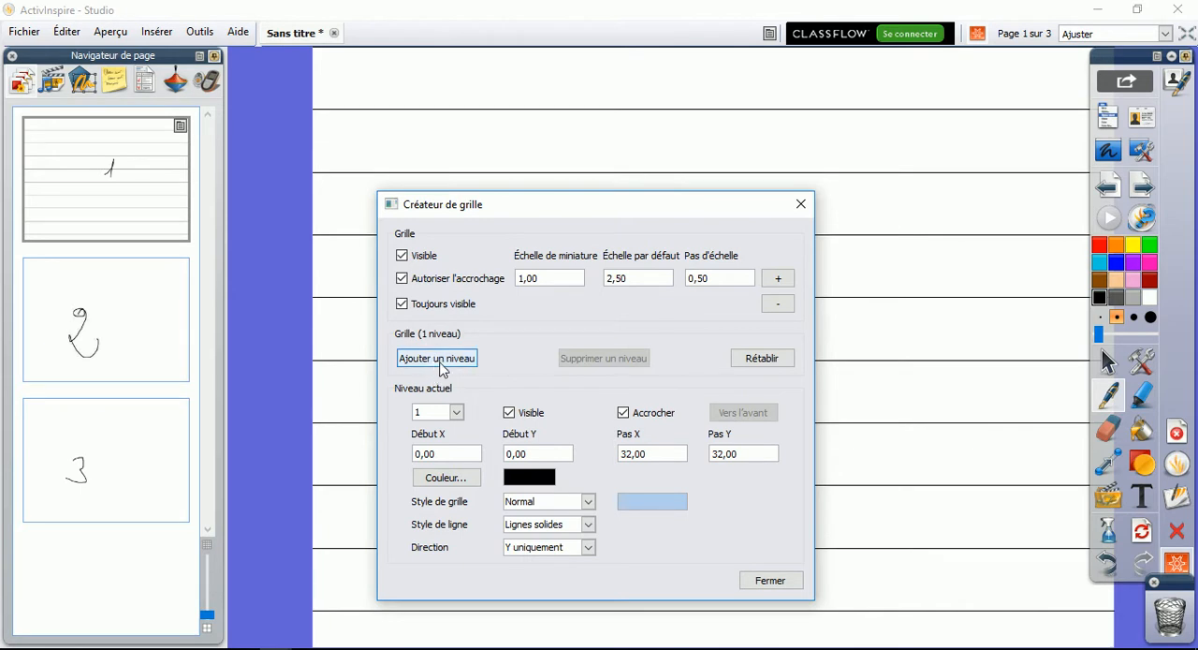
Try two additional grid levels, set the default scale to 3,50, and remove the added levels
{"action": "left_click", "coordinate": [442, 364]}
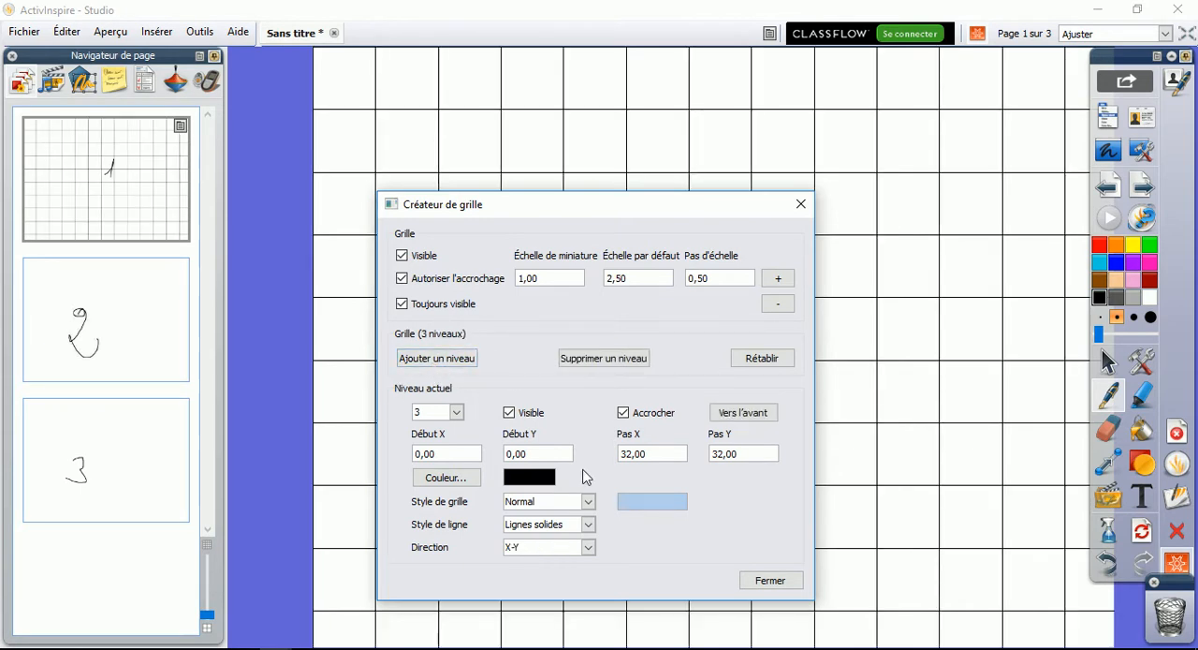
{"action": "left_click", "coordinate": [779, 280]}
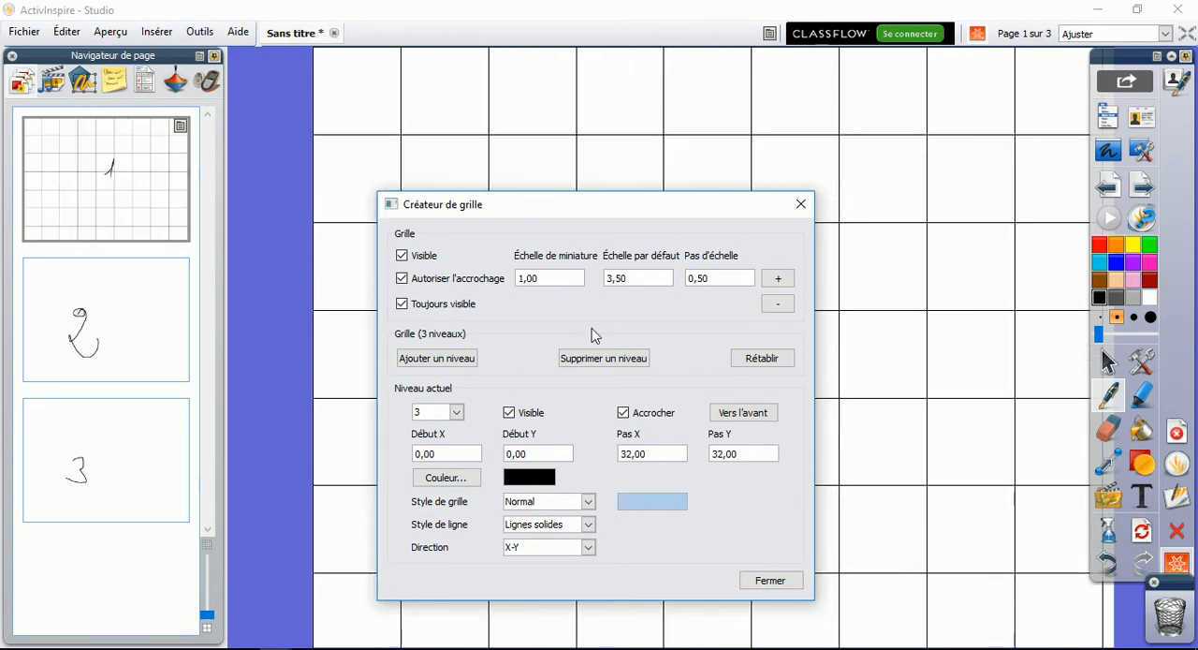
{"action": "left_click", "coordinate": [600, 364]}
{"action": "left_click", "coordinate": [600, 363]}
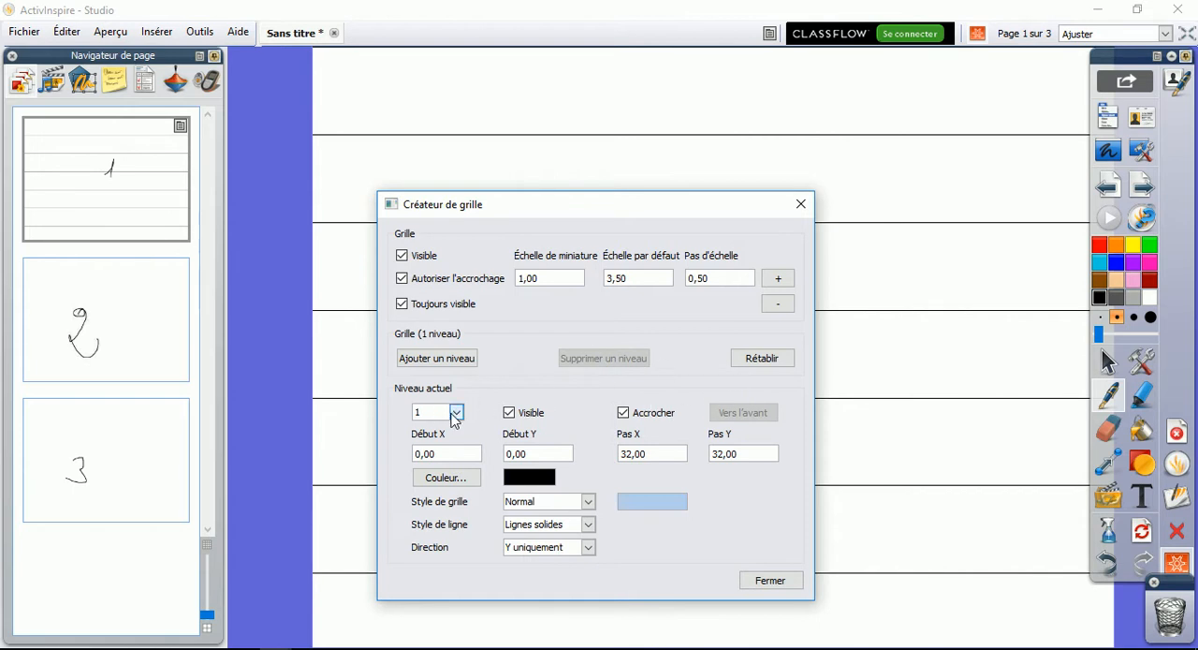
Add a second grid level, switch between the levels, and delete the added one
{"action": "left_click", "coordinate": [453, 414]}
{"action": "left_click", "coordinate": [452, 359]}
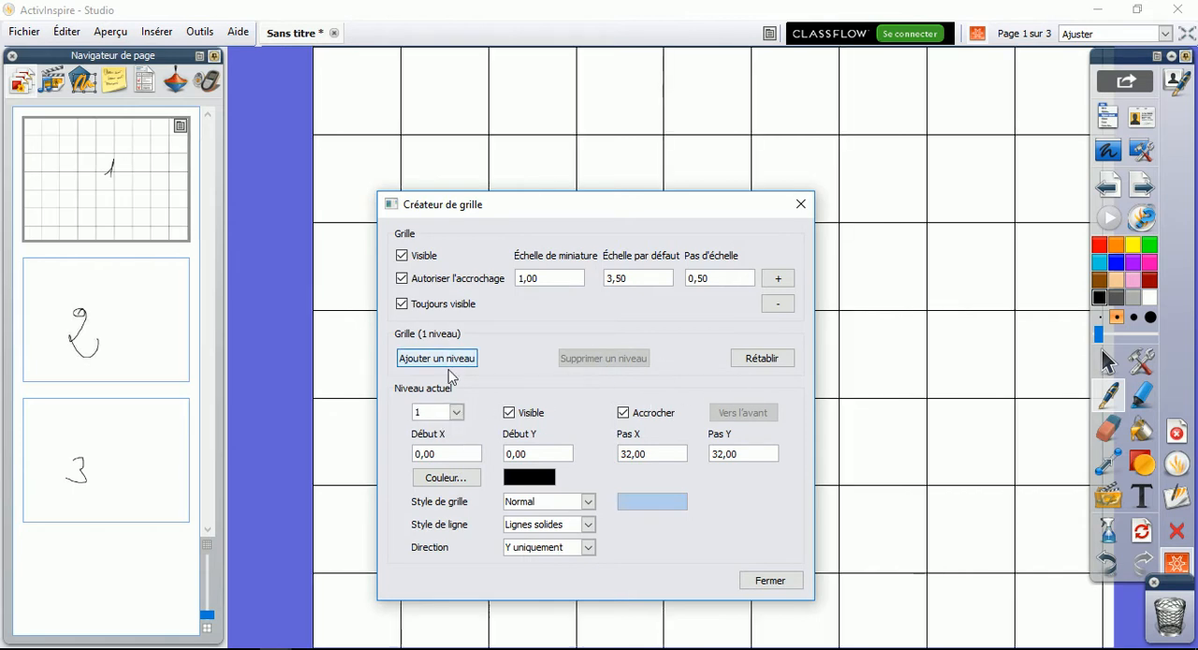
{"action": "left_click", "coordinate": [456, 414]}
{"action": "left_click", "coordinate": [455, 416]}
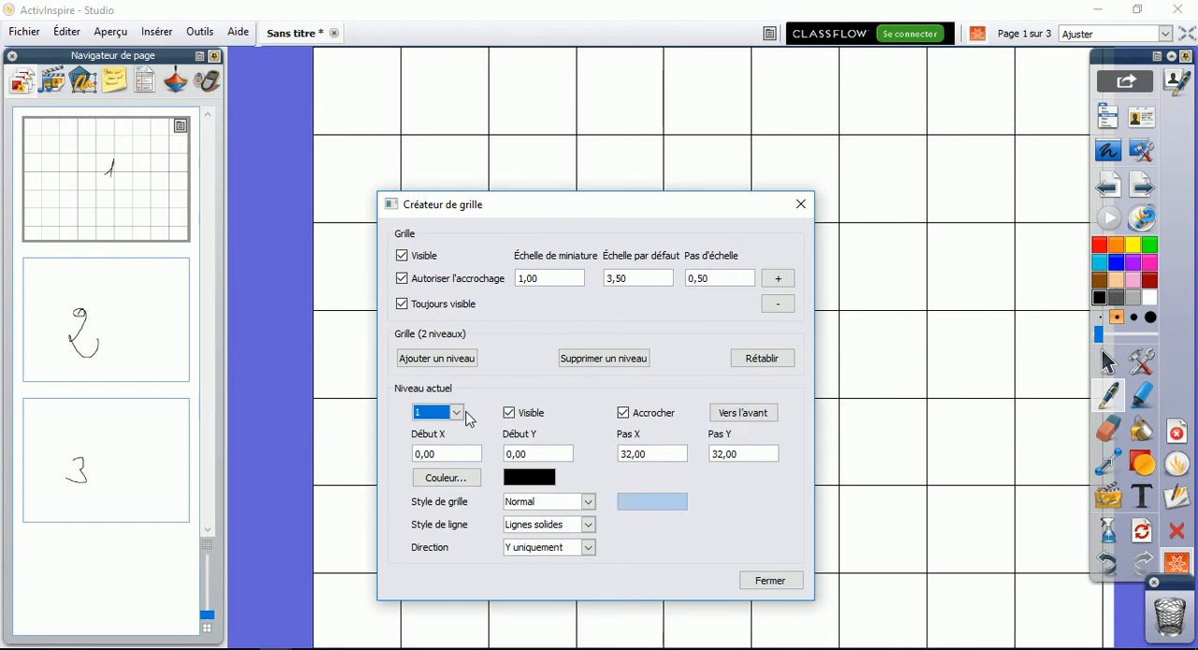
{"action": "left_click", "coordinate": [445, 415]}
{"action": "left_click", "coordinate": [448, 439]}
{"action": "left_click", "coordinate": [603, 360]}
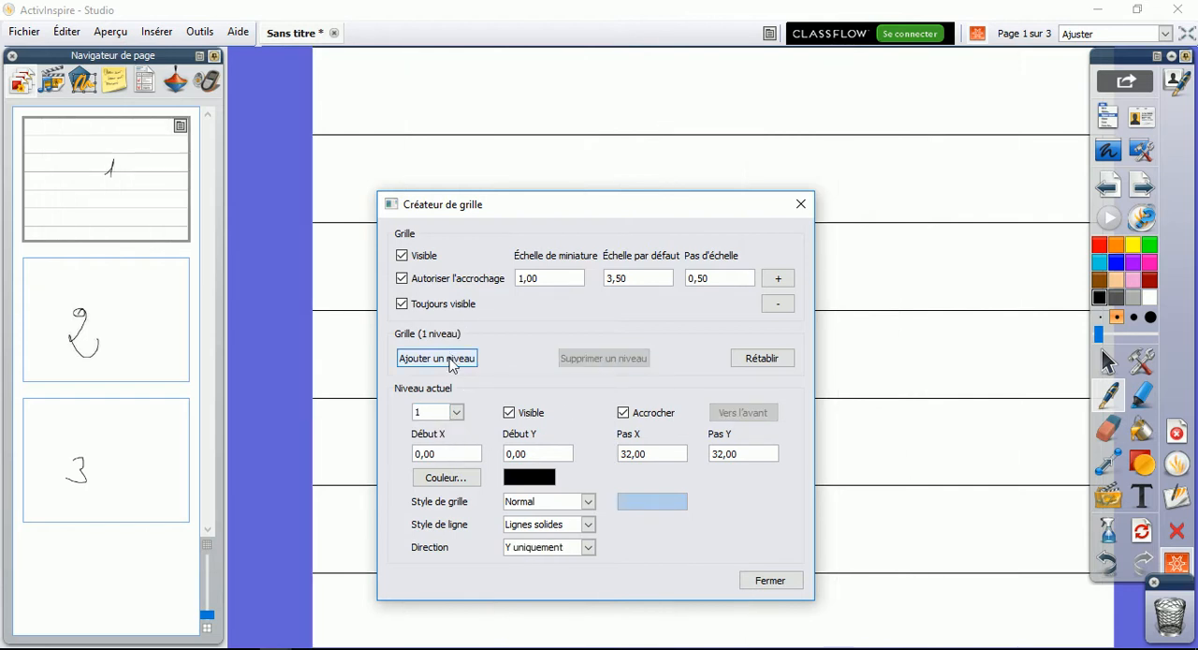
Change the grid line colour to blue and set the default scale to 3,00
{"action": "left_click", "coordinate": [456, 479]}
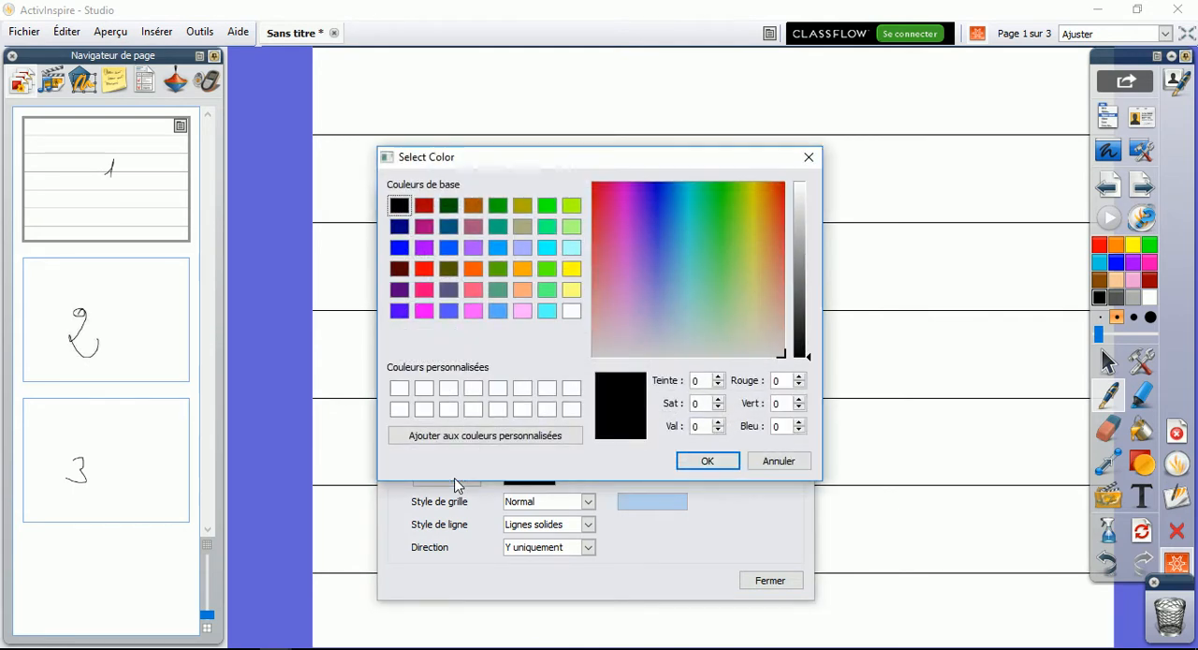
{"action": "left_click", "coordinate": [400, 247]}
{"action": "left_click", "coordinate": [708, 461]}
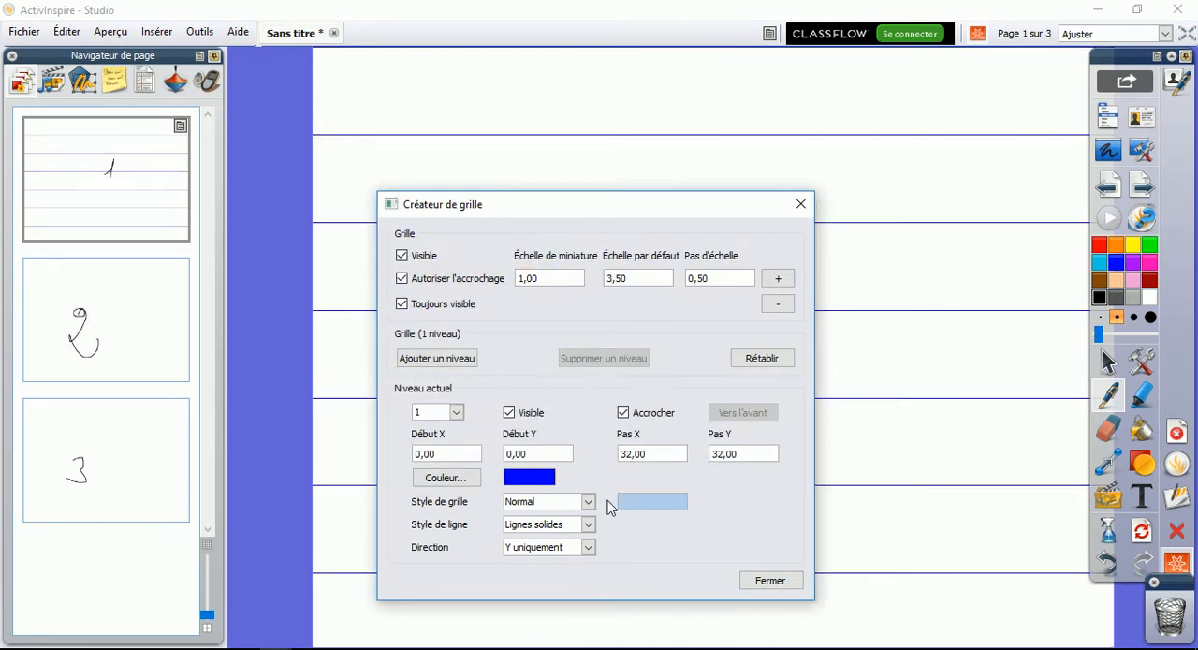
{"action": "left_click", "coordinate": [778, 305]}
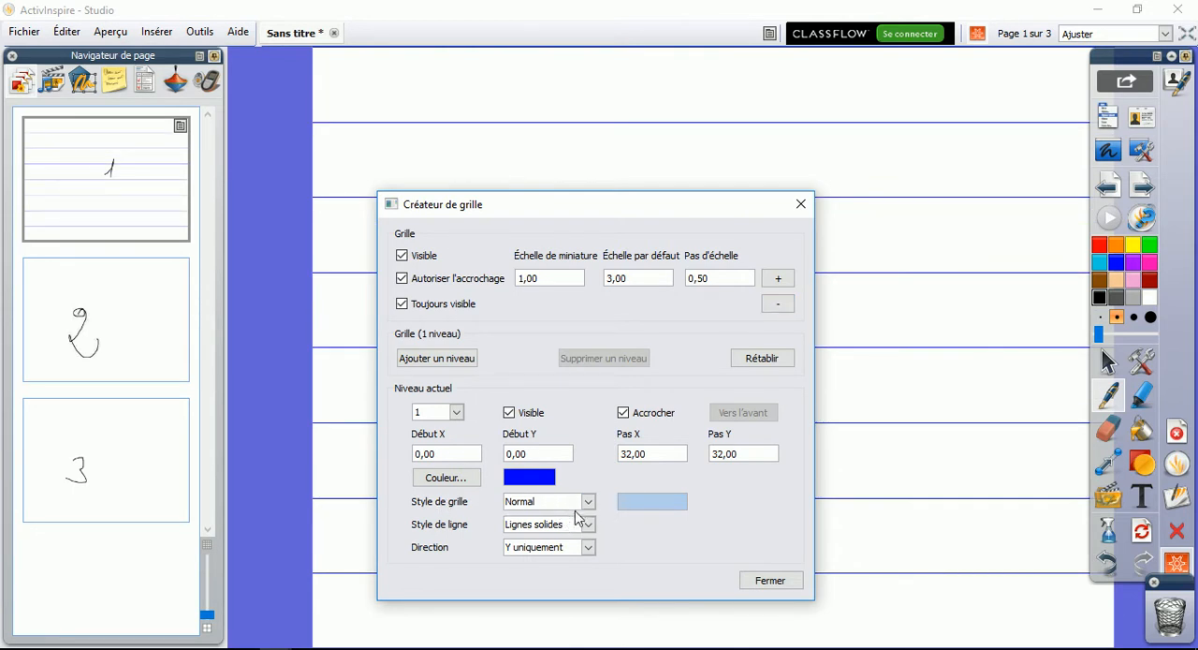
Try the 45 degrés grid style, and set the style to Angle with a value of 15
{"action": "left_click", "coordinate": [588, 502]}
{"action": "left_click", "coordinate": [557, 530]}
{"action": "left_click", "coordinate": [587, 502]}
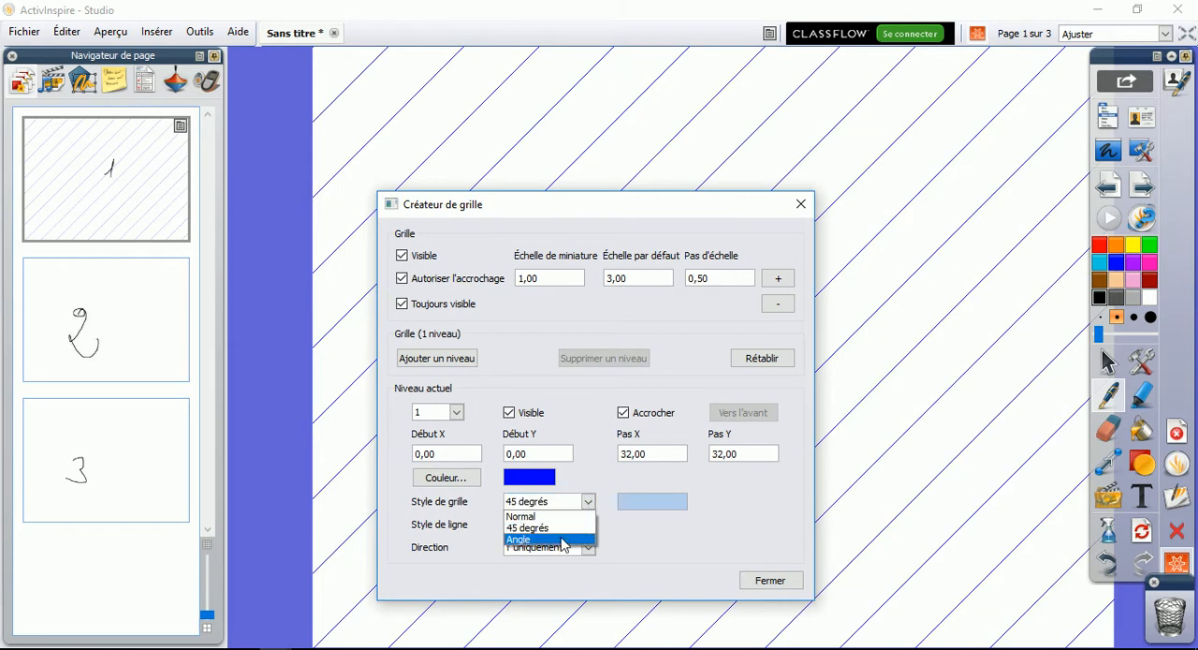
{"action": "left_click", "coordinate": [561, 540]}
{"action": "left_click_drag", "start_coordinate": [654, 505], "coordinate": [618, 501]}
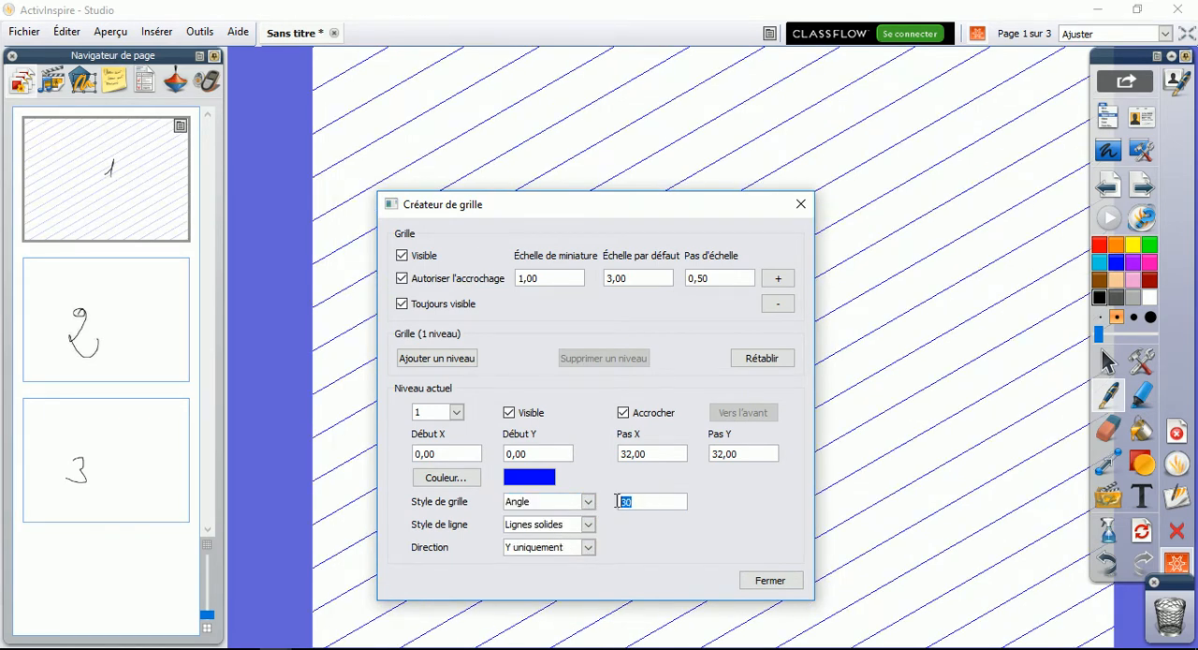
{"action": "type", "text": "15"}
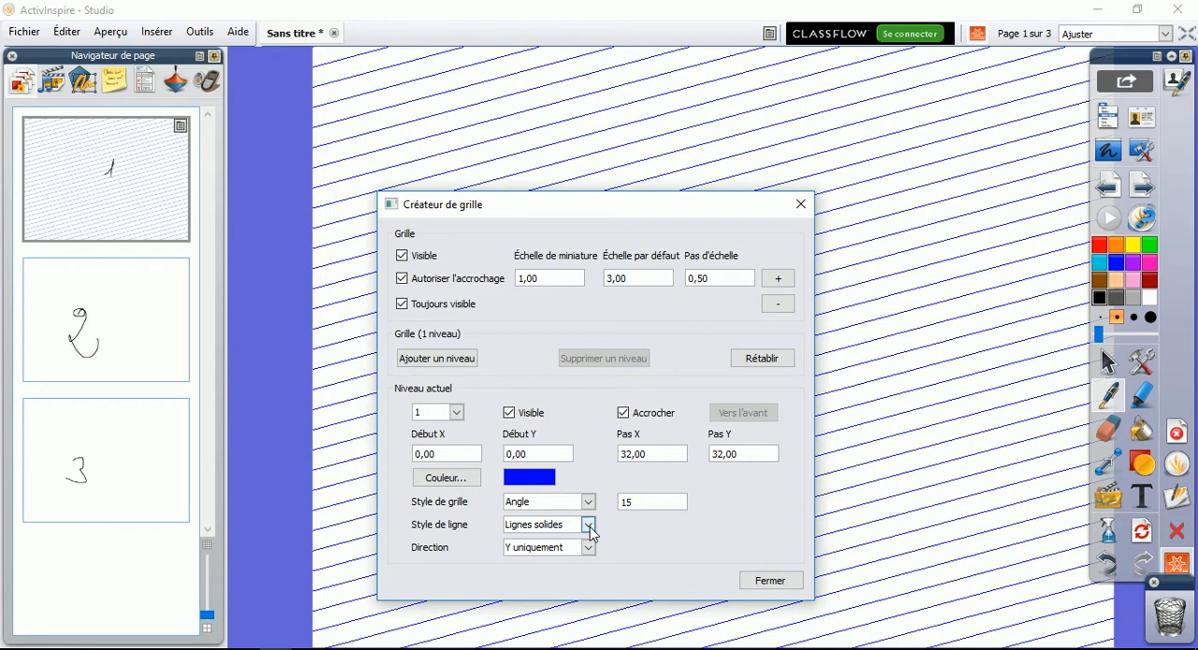
Try the Croix and Points line styles, and set the line style to Lignes pointillées
{"action": "left_click", "coordinate": [588, 524]}
{"action": "left_click", "coordinate": [547, 550]}
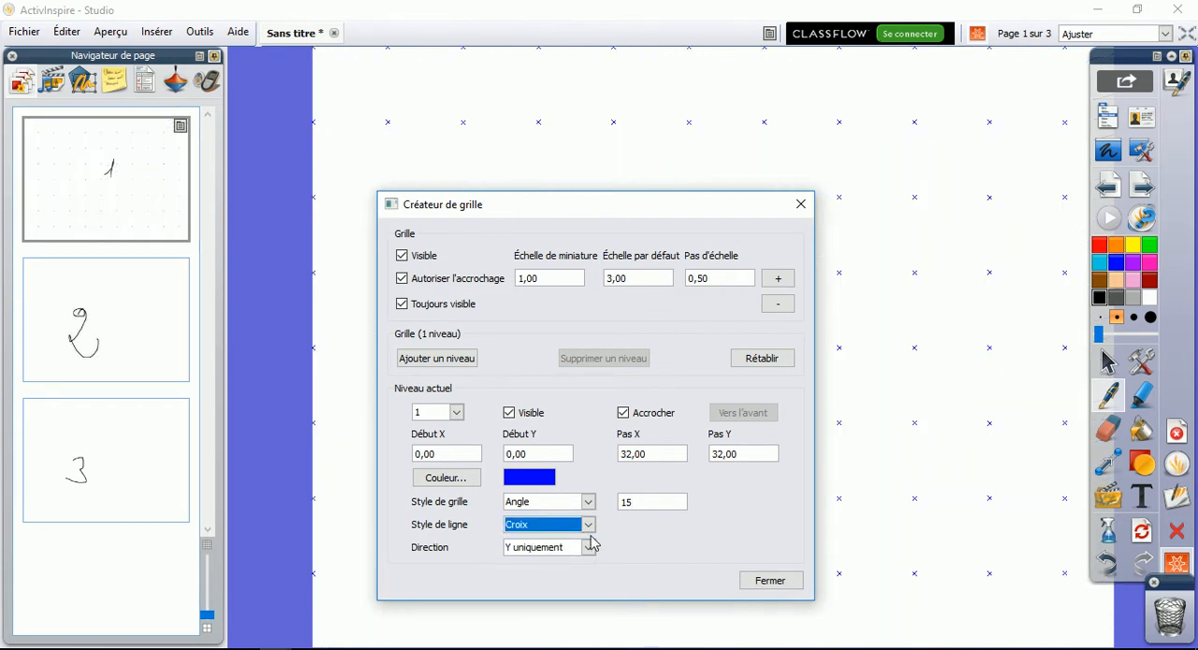
{"action": "left_click", "coordinate": [588, 524]}
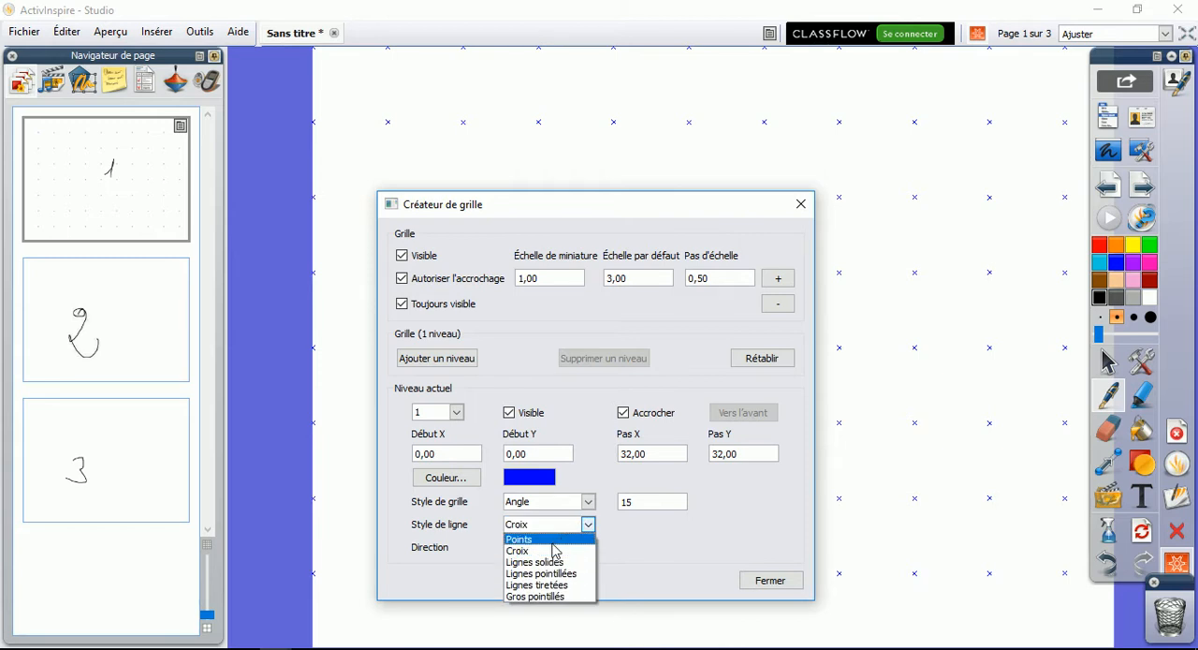
{"action": "left_click", "coordinate": [548, 539]}
{"action": "left_click", "coordinate": [587, 526]}
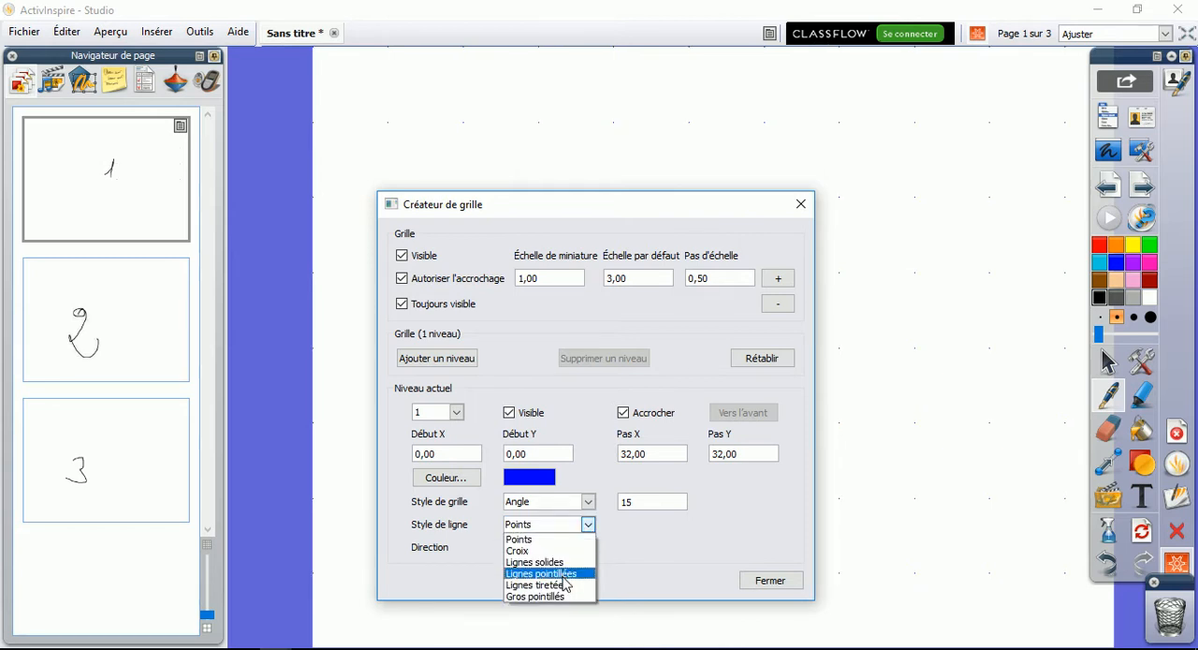
{"action": "left_click", "coordinate": [562, 574]}
Set the grid style to Normal and close the grid creator
{"action": "left_click", "coordinate": [588, 504]}
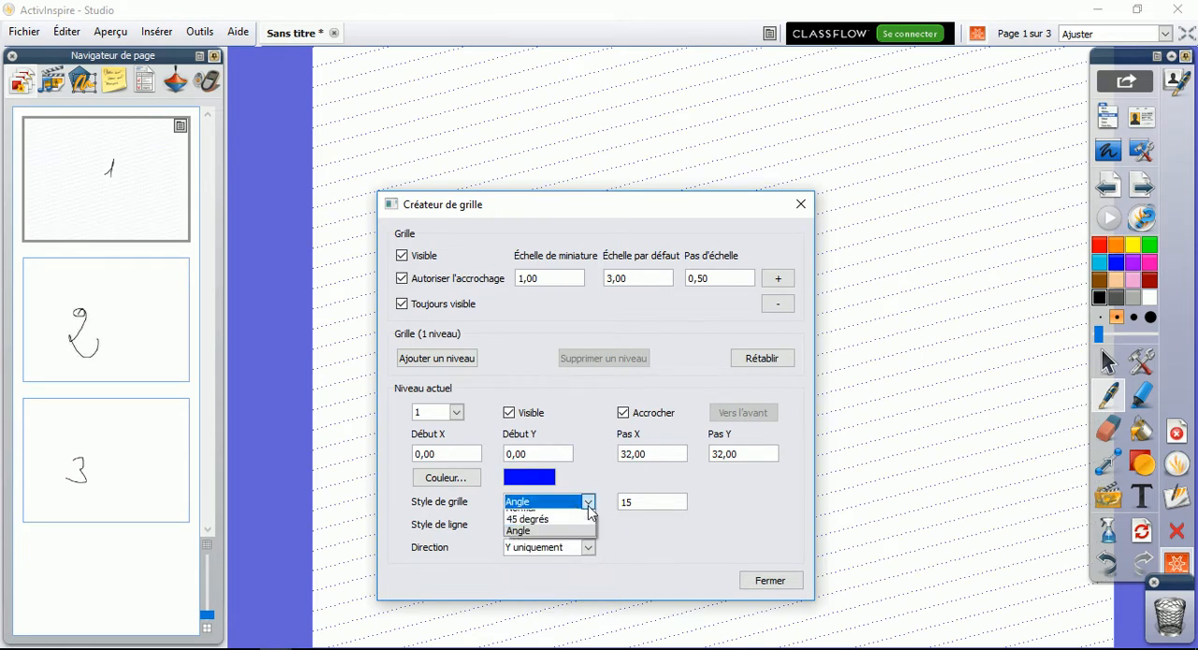
{"action": "left_click", "coordinate": [538, 514]}
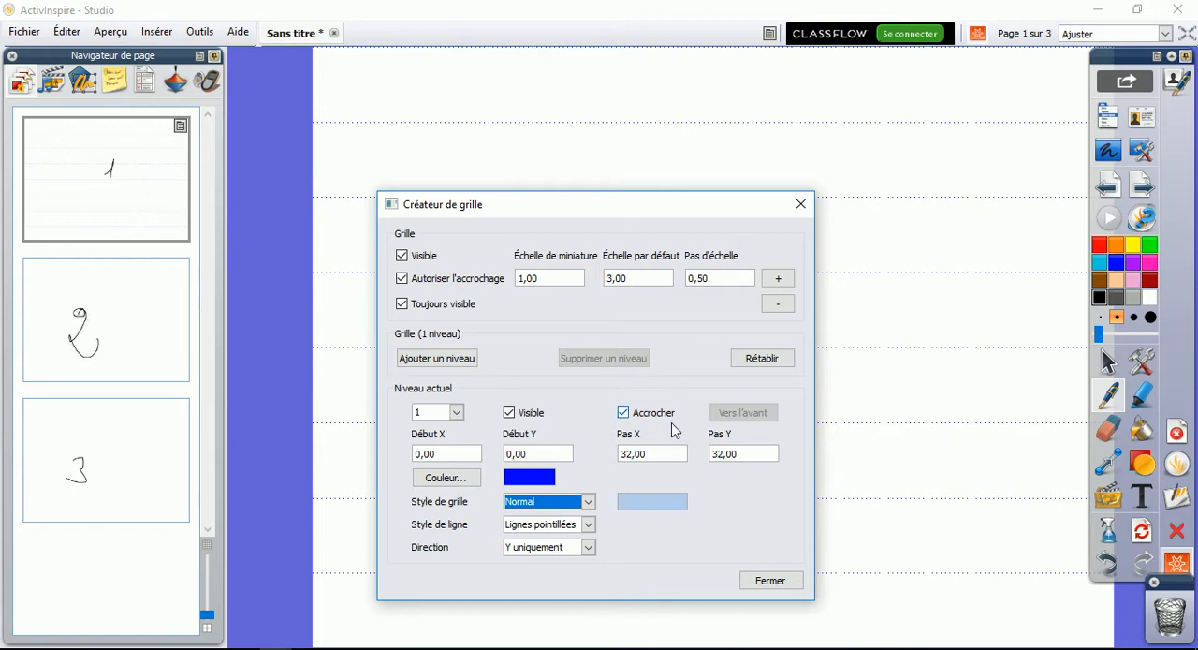
{"action": "left_click", "coordinate": [800, 203]}
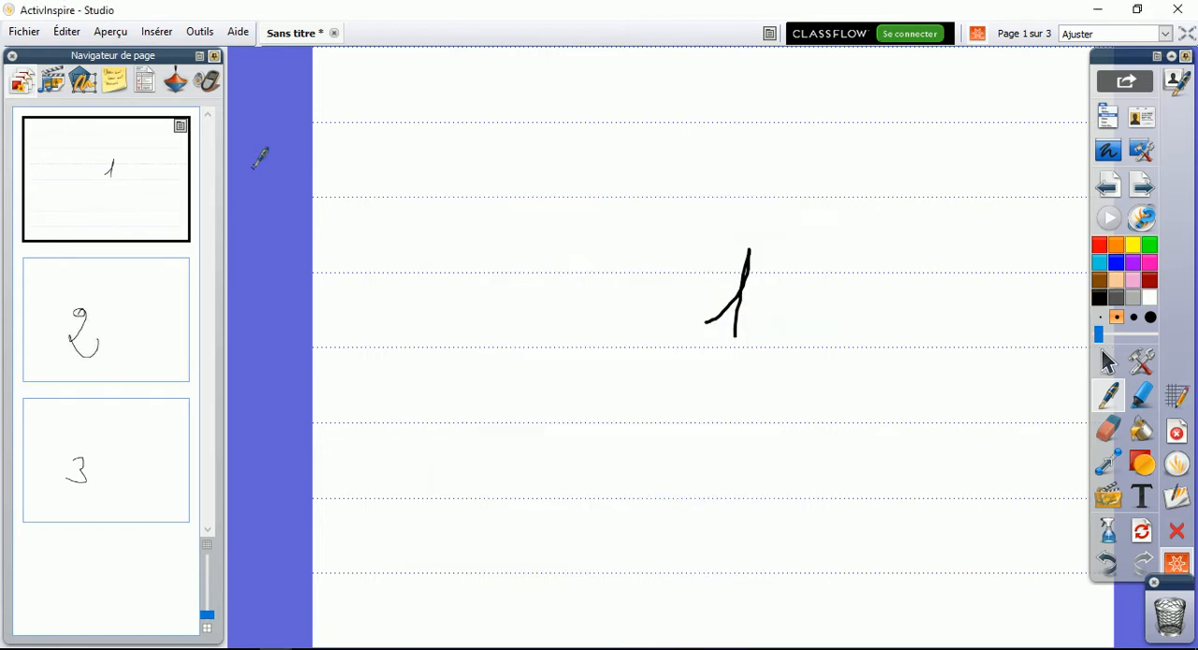
Duplicate the first page and switch between the original and its copy to compare them
{"action": "left_click", "coordinate": [175, 127]}
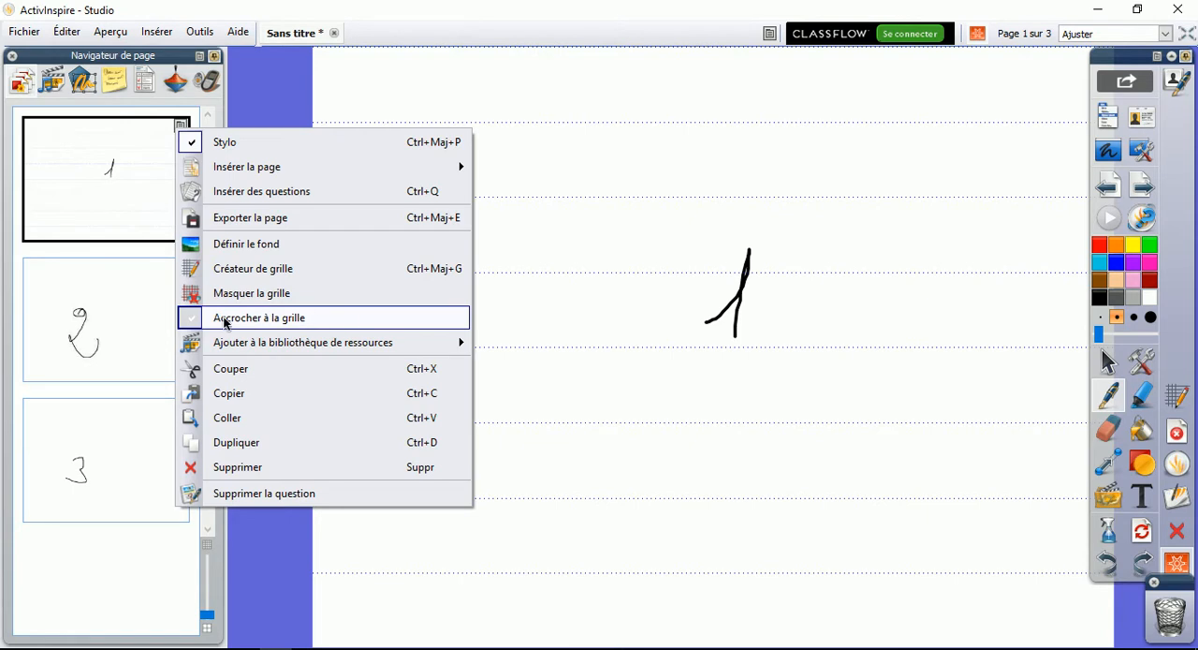
{"action": "mouse_move", "coordinate": [236, 352]}
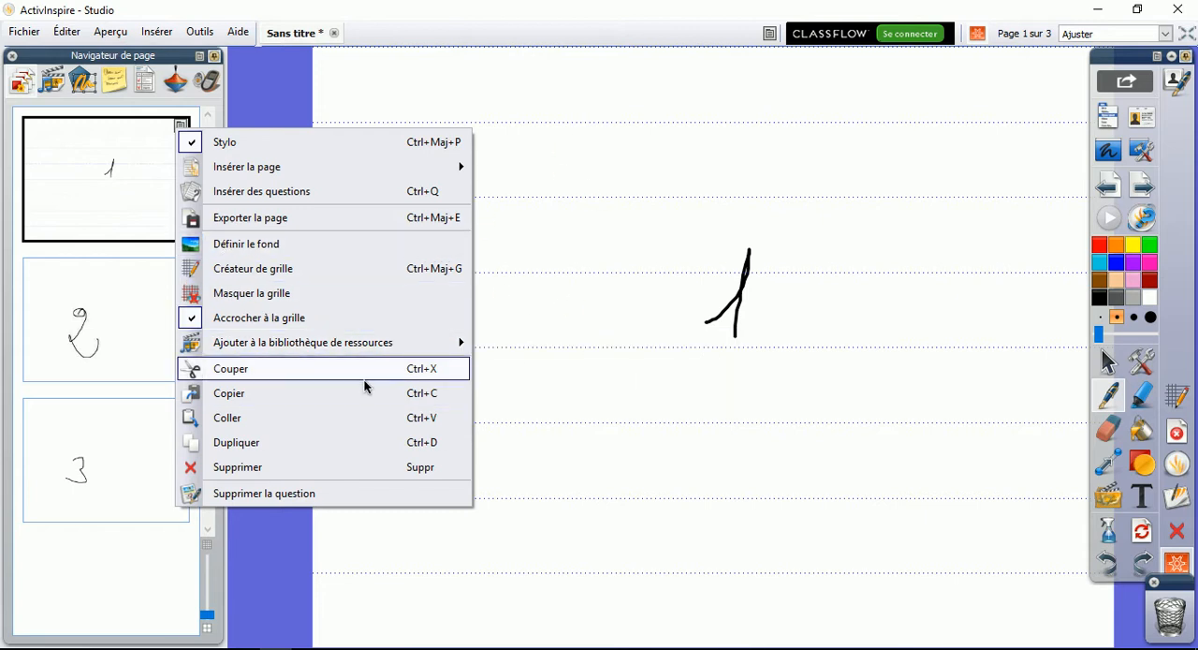
{"action": "mouse_move", "coordinate": [328, 344]}
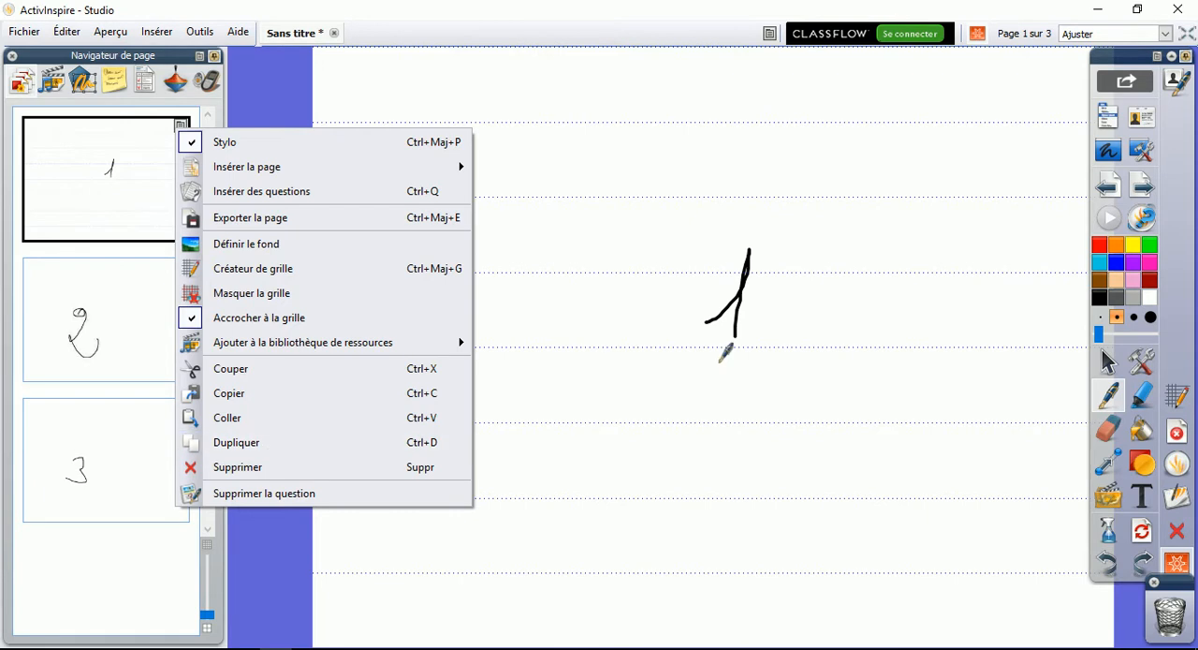
{"action": "left_click", "coordinate": [246, 443]}
{"action": "left_click", "coordinate": [104, 174]}
{"action": "left_click", "coordinate": [119, 343]}
{"action": "left_click", "coordinate": [113, 212]}
{"action": "left_click", "coordinate": [106, 348]}
Draw two extra freehand pen strokes on the original first page, on either side of the handwritten 1
{"action": "left_click", "coordinate": [137, 185]}
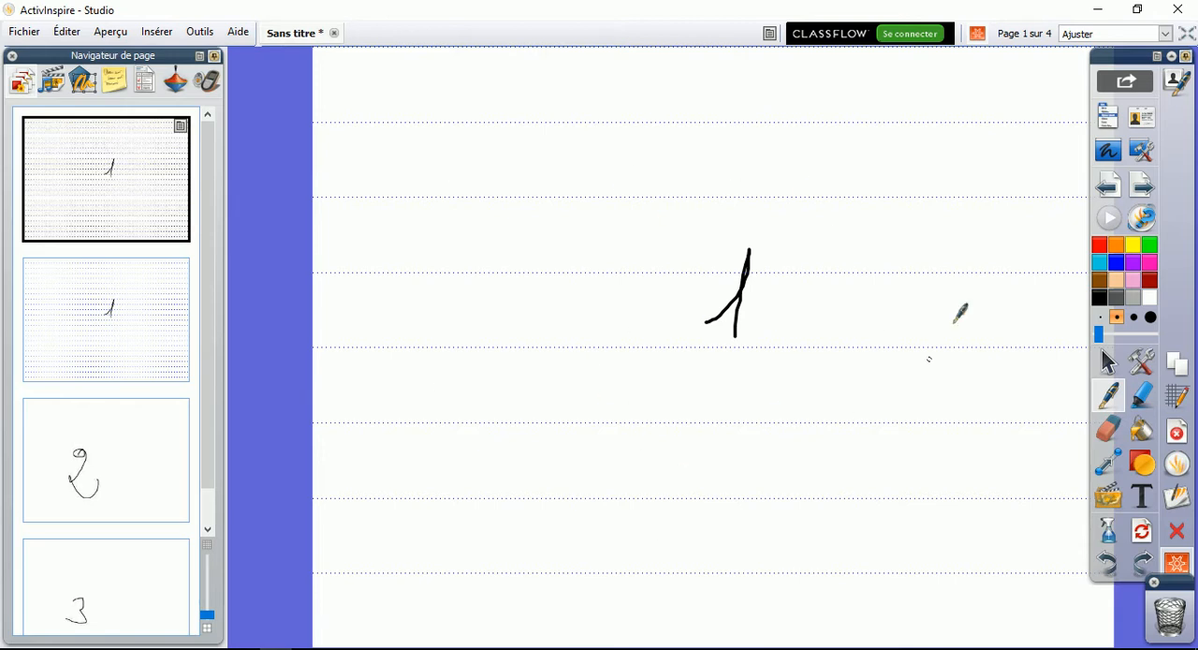
{"action": "mouse_move", "coordinate": [569, 292]}
{"action": "left_mouse_down"}
{"action": "mouse_move", "coordinate": [596, 342]}
{"action": "mouse_move", "coordinate": [618, 463]}
{"action": "left_mouse_up"}
{"action": "left_click_drag", "start_coordinate": [918, 408], "coordinate": [915, 523]}
Delete the question from the duplicated second page
{"action": "left_click", "coordinate": [126, 329]}
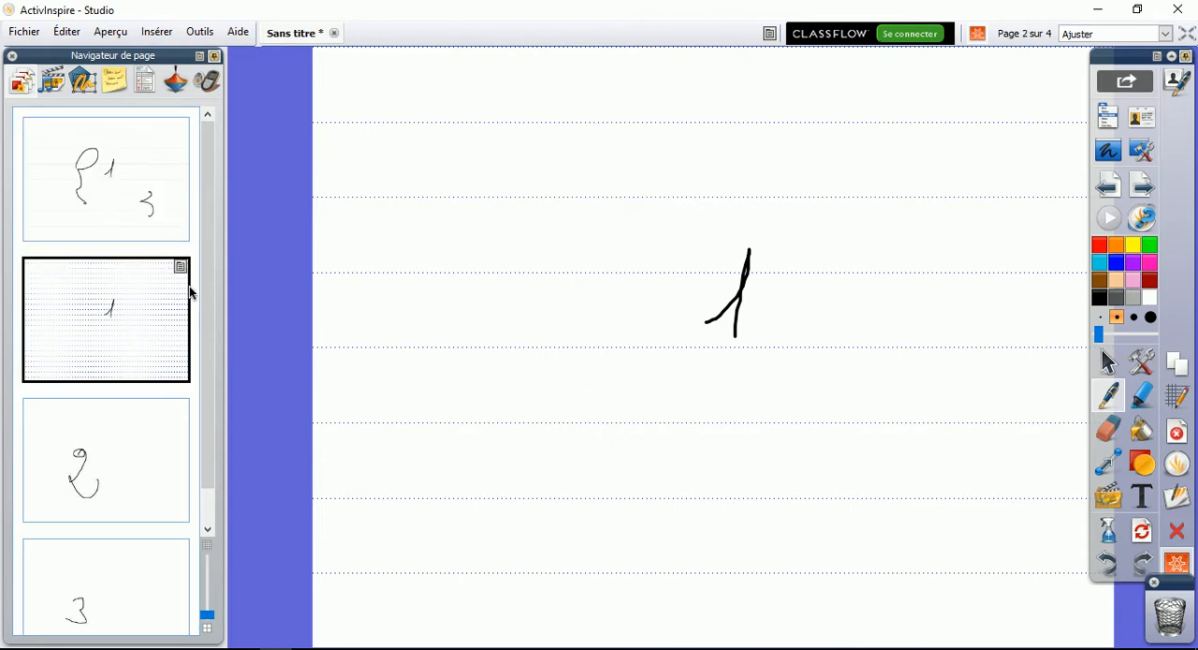
{"action": "left_click", "coordinate": [181, 267]}
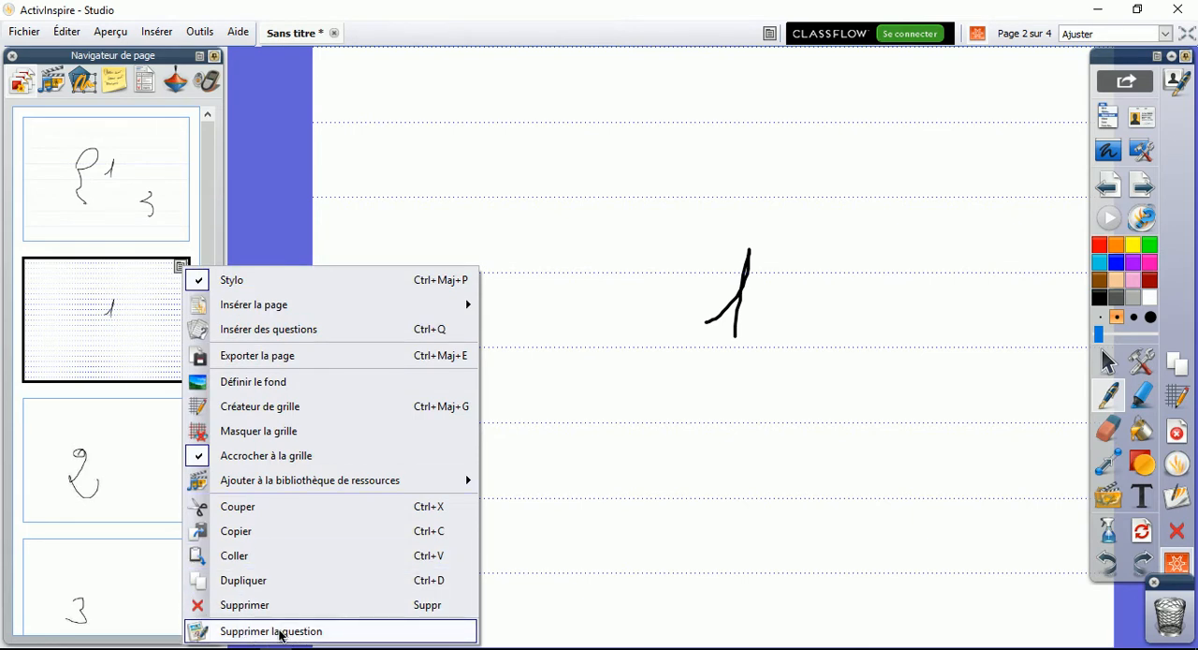
{"action": "left_click", "coordinate": [252, 632]}
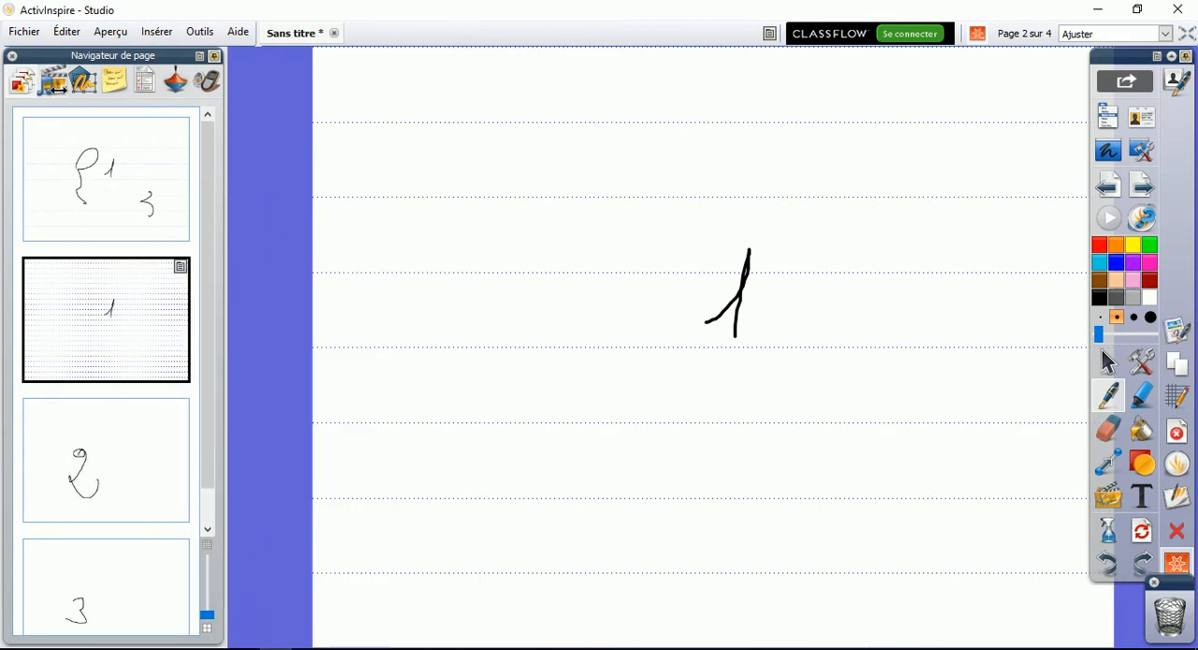
Browse the artistic and mathematical activities in the shared resources, and insert the abacus activity abaque 01.ap2
{"action": "left_click", "coordinate": [53, 82]}
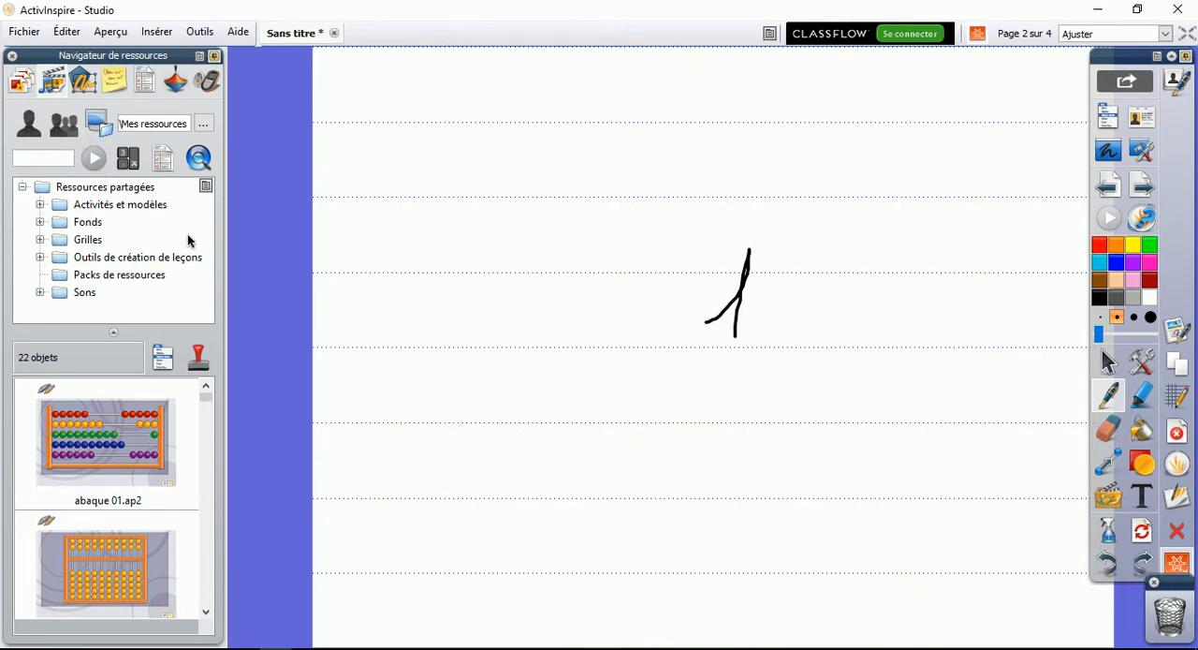
{"action": "left_click", "coordinate": [39, 206]}
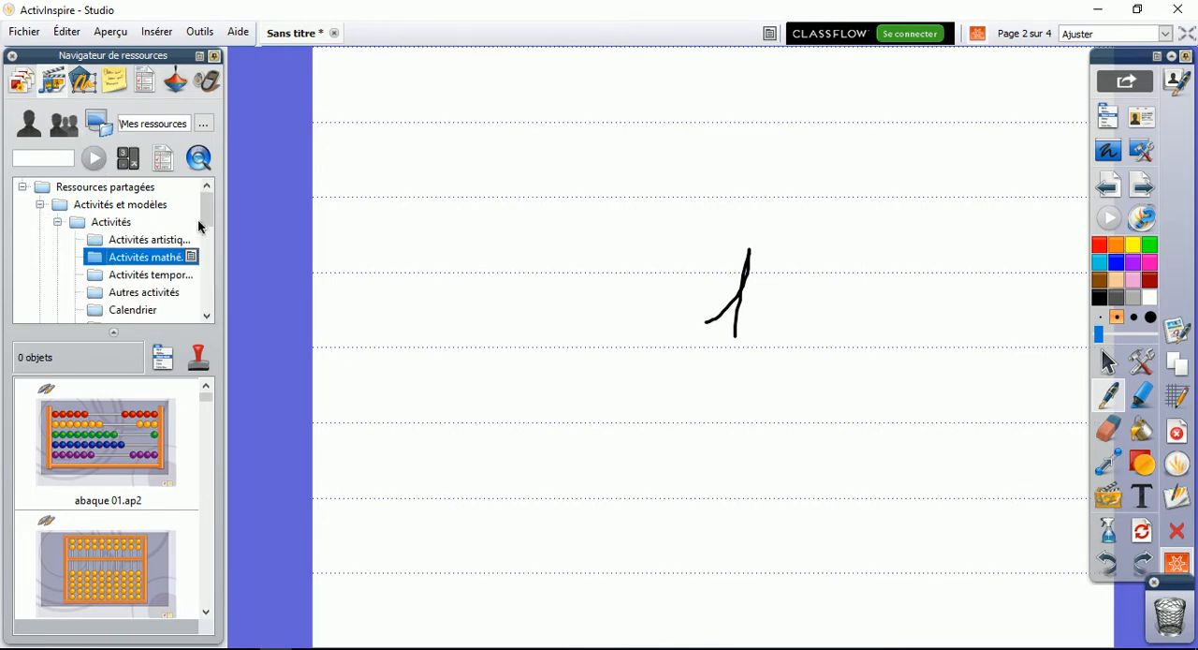
{"action": "left_click", "coordinate": [109, 240]}
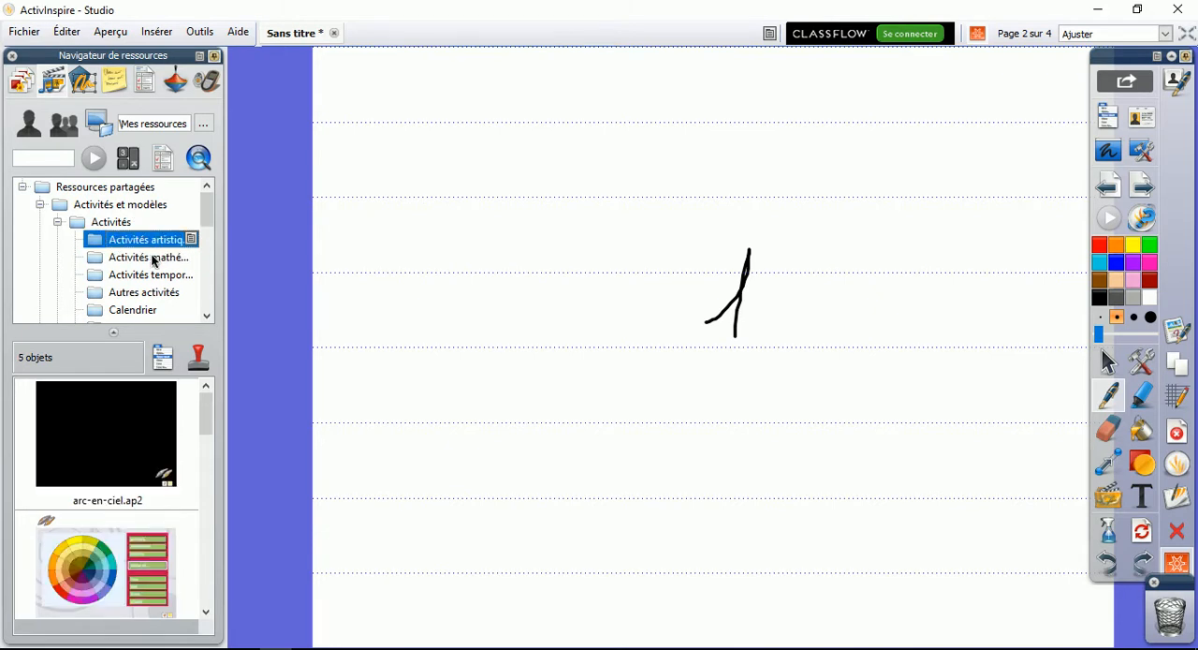
{"action": "left_click_drag", "start_coordinate": [209, 409], "coordinate": [222, 380]}
{"action": "left_click", "coordinate": [157, 260]}
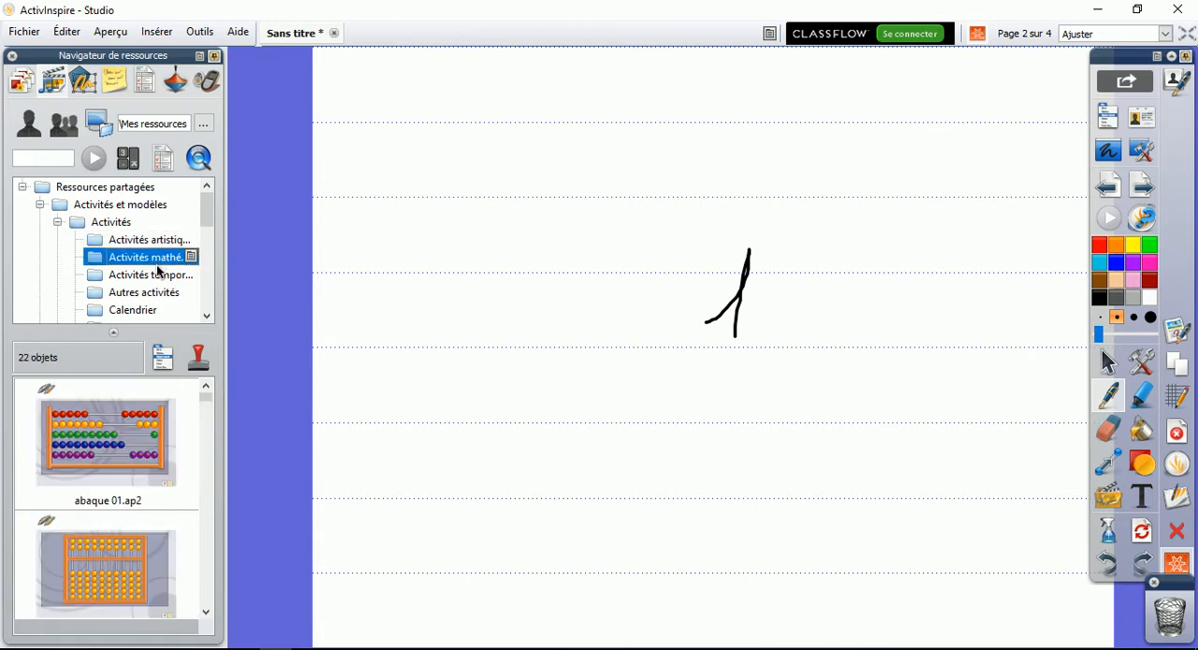
{"action": "left_click", "coordinate": [148, 423]}
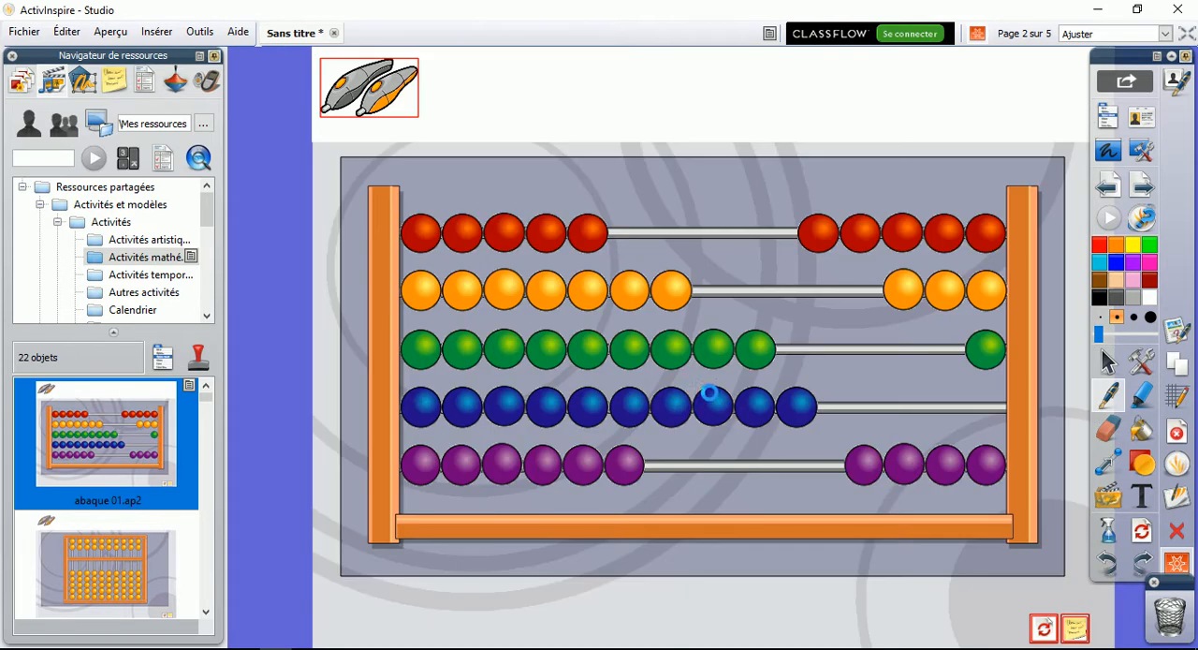
Try moving a red abacus bead in design mode, undo it, and slide the bead along its rod with design mode off
{"action": "left_click", "coordinate": [1108, 362]}
{"action": "left_click_drag", "start_coordinate": [588, 234], "coordinate": [796, 248]}
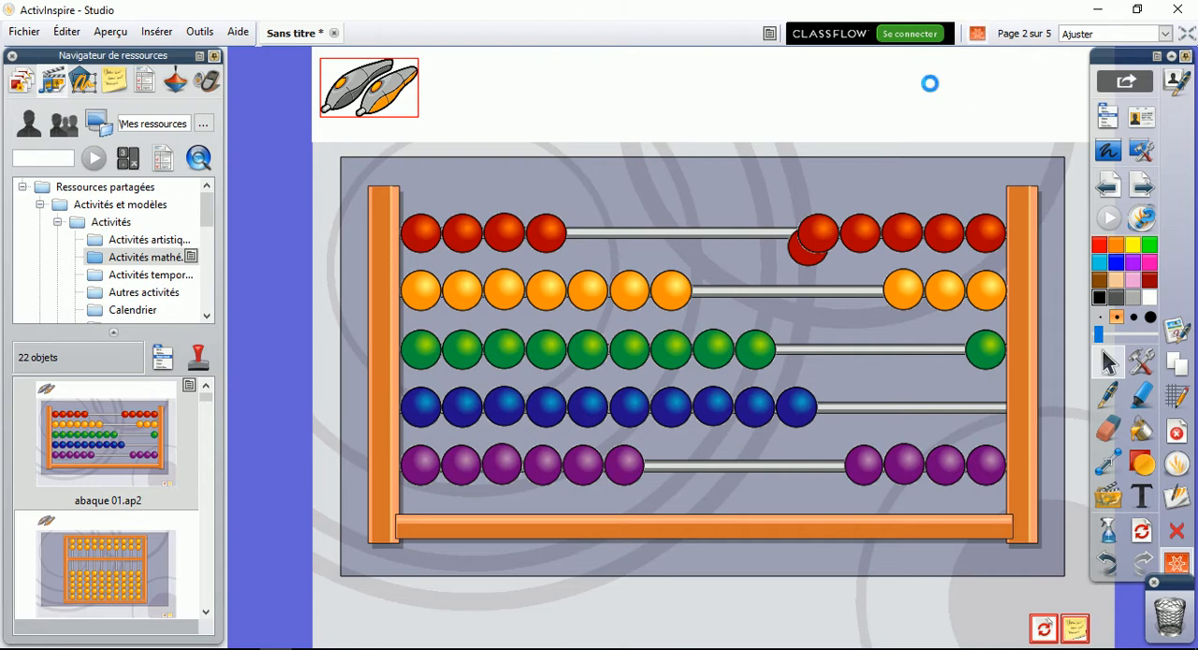
{"action": "key", "text": "ctrl+z"}
{"action": "left_click", "coordinate": [976, 35]}
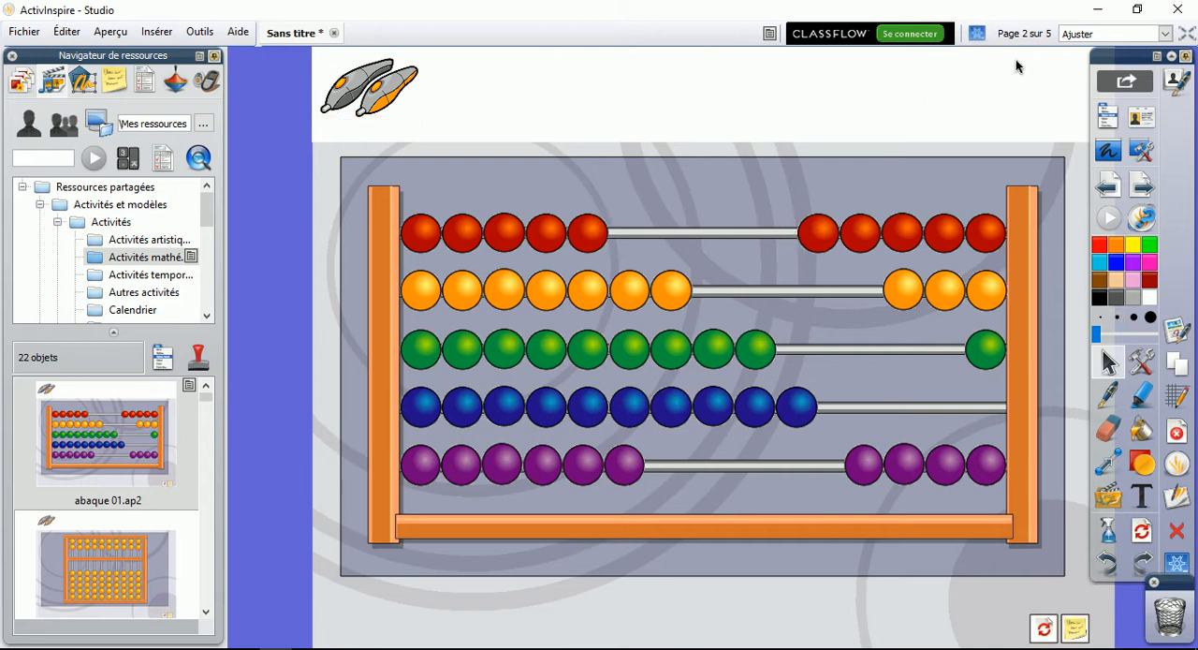
{"action": "left_click_drag", "start_coordinate": [600, 236], "coordinate": [731, 236]}
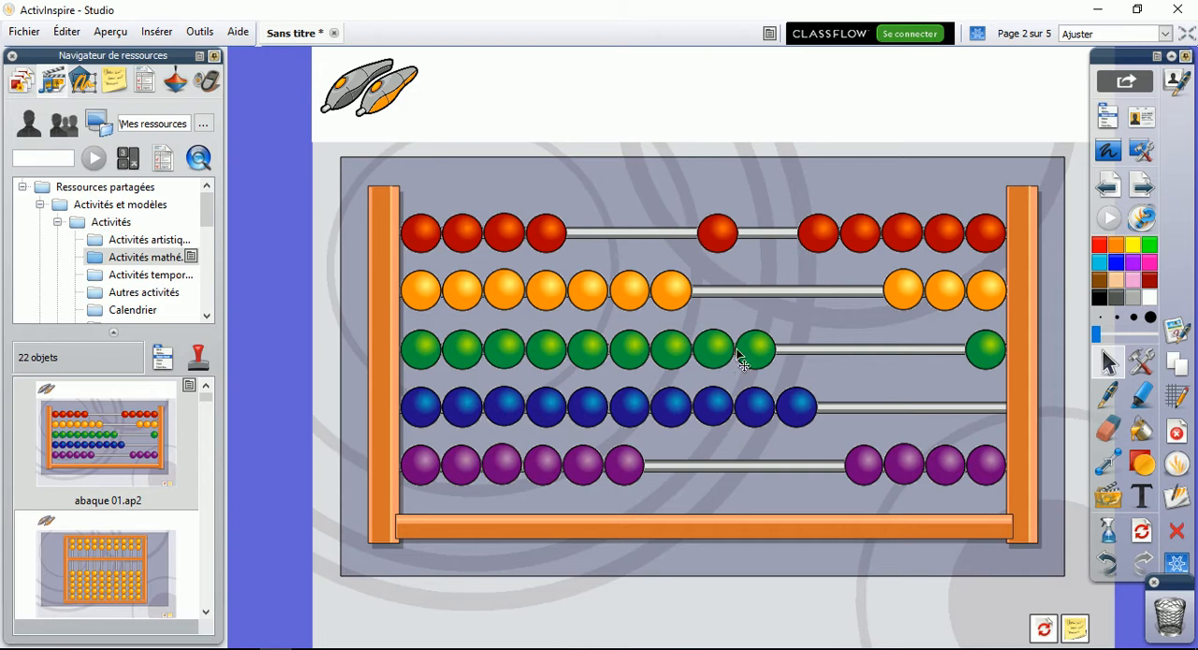
Move the red bead down to the yellow row in design mode, undo the move, and leave design mode
{"action": "left_click", "coordinate": [982, 35]}
{"action": "left_click_drag", "start_coordinate": [719, 242], "coordinate": [711, 295]}
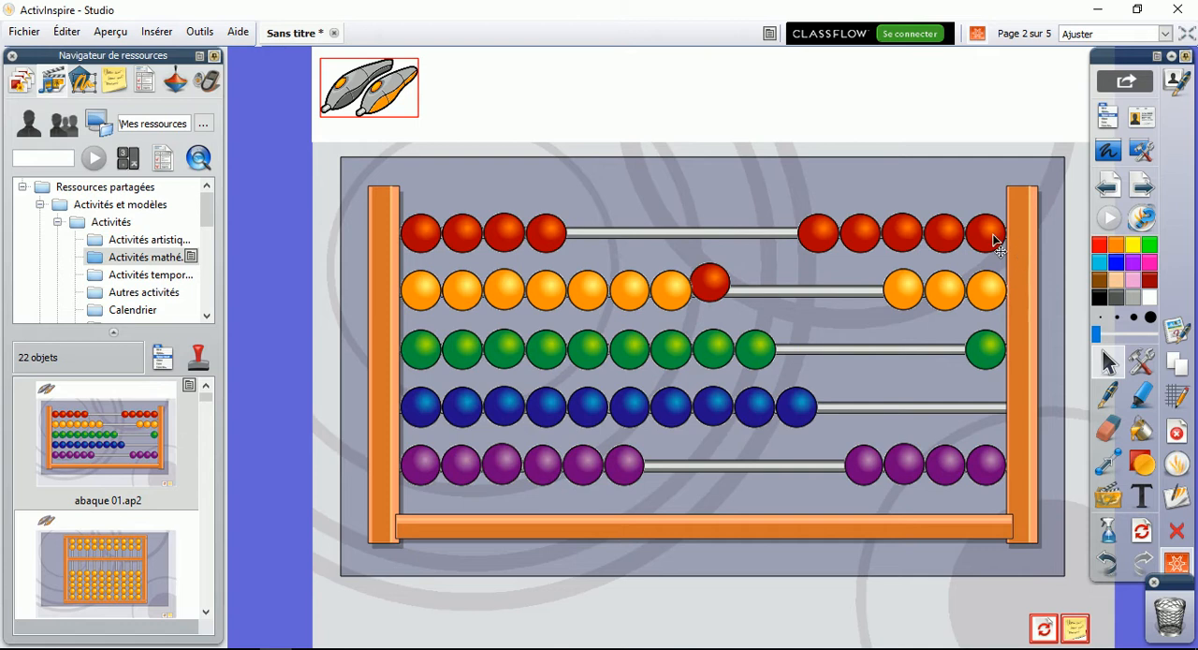
{"action": "key", "text": "ctrl+z"}
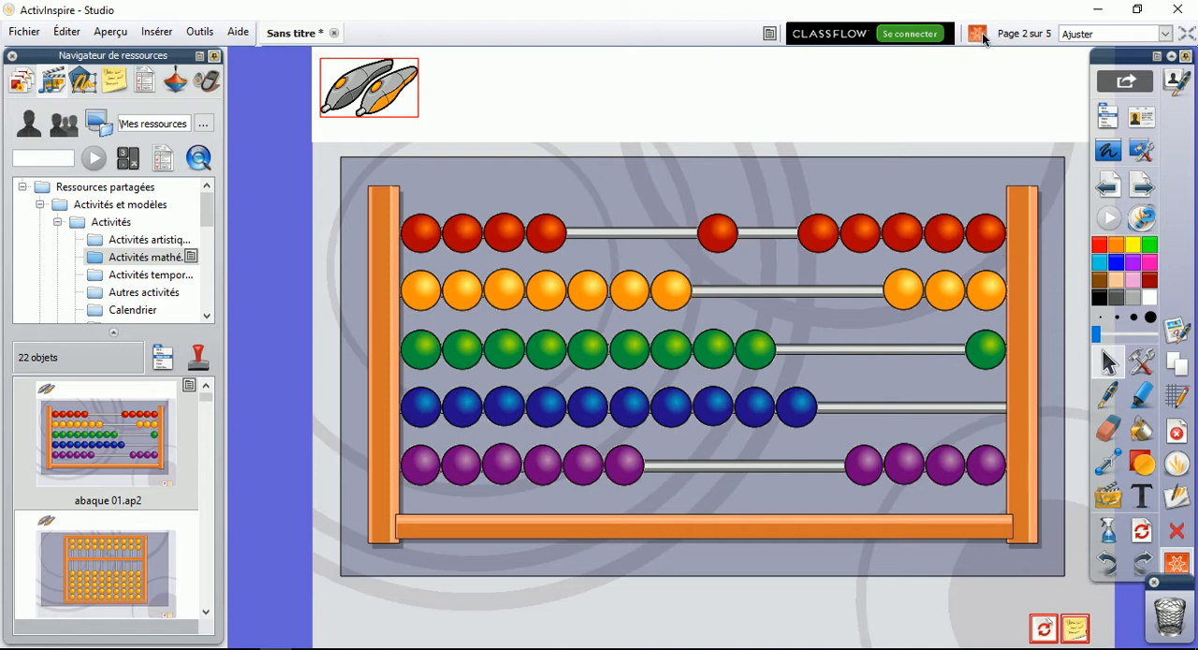
{"action": "left_click", "coordinate": [978, 34]}
Slide beads along the red, yellow and green rods towards the right side of the abacus
{"action": "left_click_drag", "start_coordinate": [553, 233], "coordinate": [817, 246]}
{"action": "left_click_drag", "start_coordinate": [688, 251], "coordinate": [746, 245]}
{"action": "left_click_drag", "start_coordinate": [690, 299], "coordinate": [828, 298]}
{"action": "left_click_drag", "start_coordinate": [757, 345], "coordinate": [803, 364]}
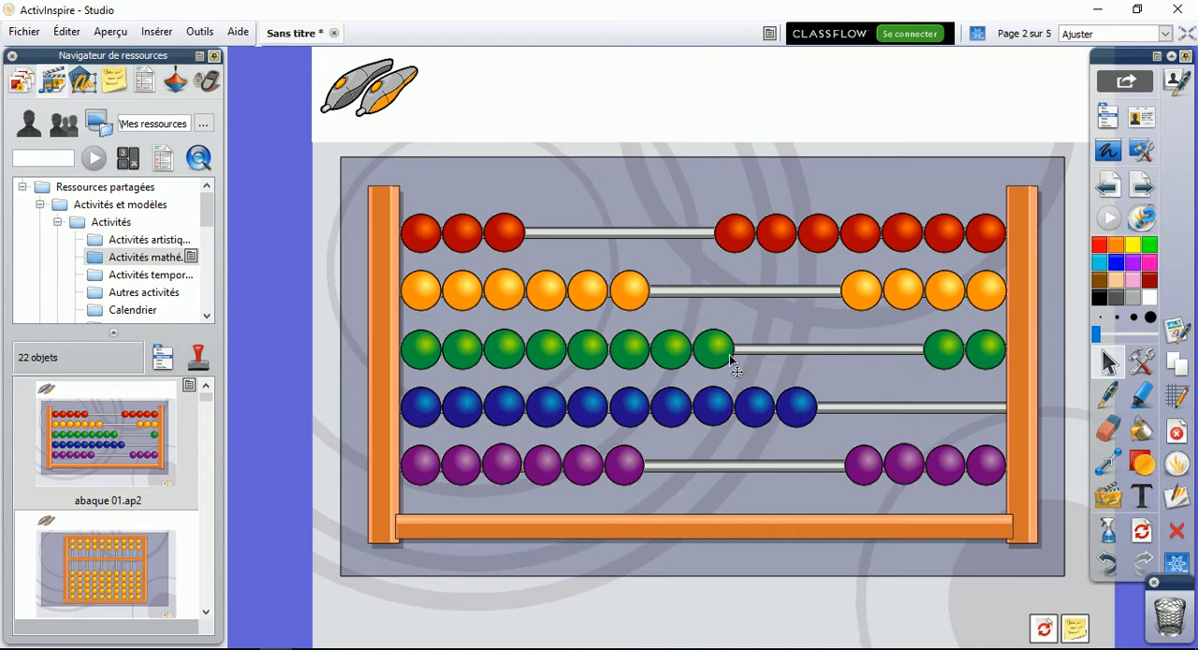
Insert the counting activity calcul.ap2 from the mathematical activities as a new page
{"action": "left_click", "coordinate": [207, 613]}
{"action": "left_click", "coordinate": [207, 613]}
{"action": "left_click", "coordinate": [207, 613]}
{"action": "left_click", "coordinate": [207, 613]}
{"action": "left_click_drag", "start_coordinate": [111, 576], "coordinate": [493, 444]}
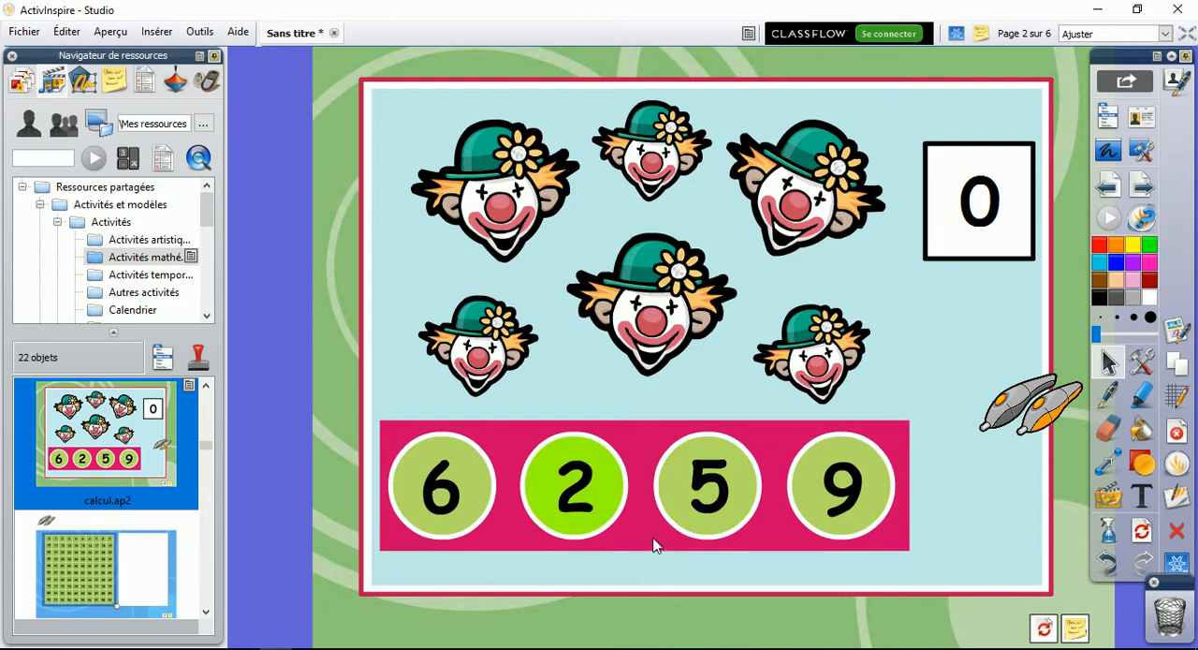
Answer the counting exercise with 6 for the clowns, 1 and then 8 for the snails, and 4 for the eggs
{"action": "left_click", "coordinate": [460, 506]}
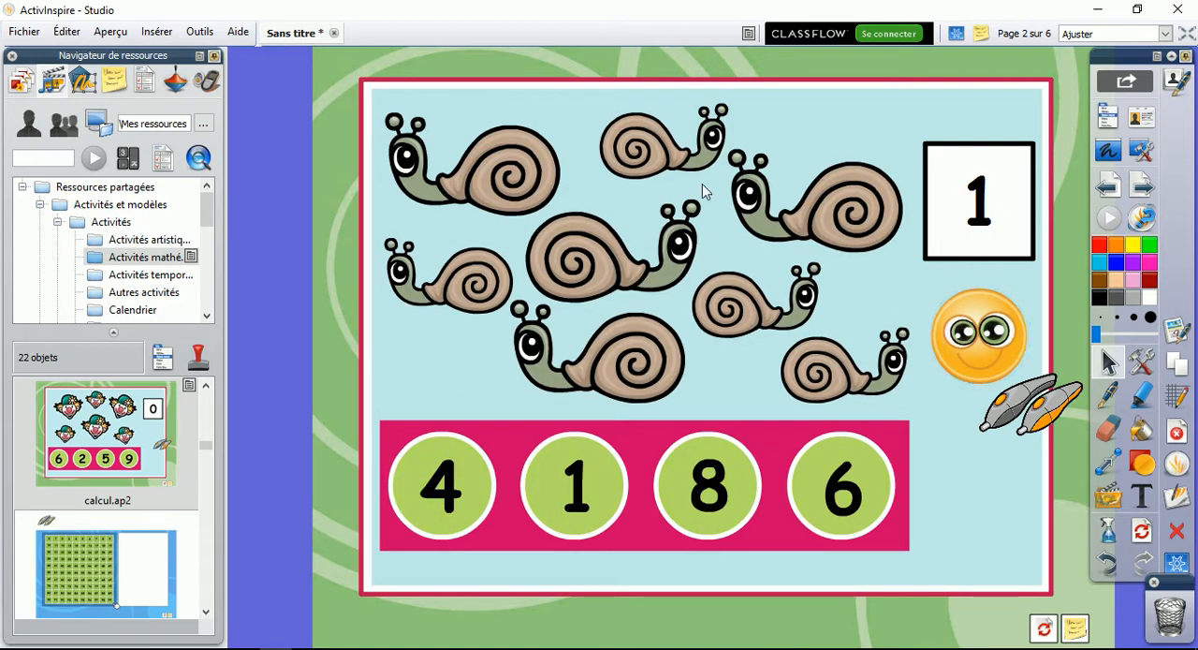
{"action": "left_click", "coordinate": [599, 502]}
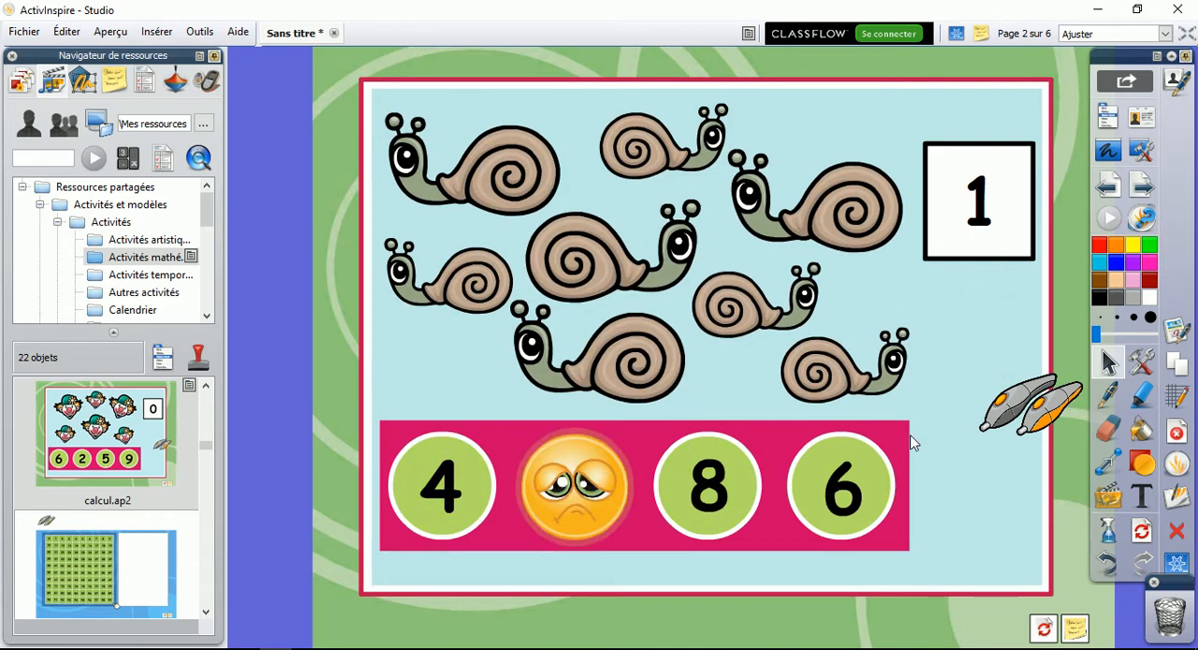
{"action": "left_click", "coordinate": [712, 503]}
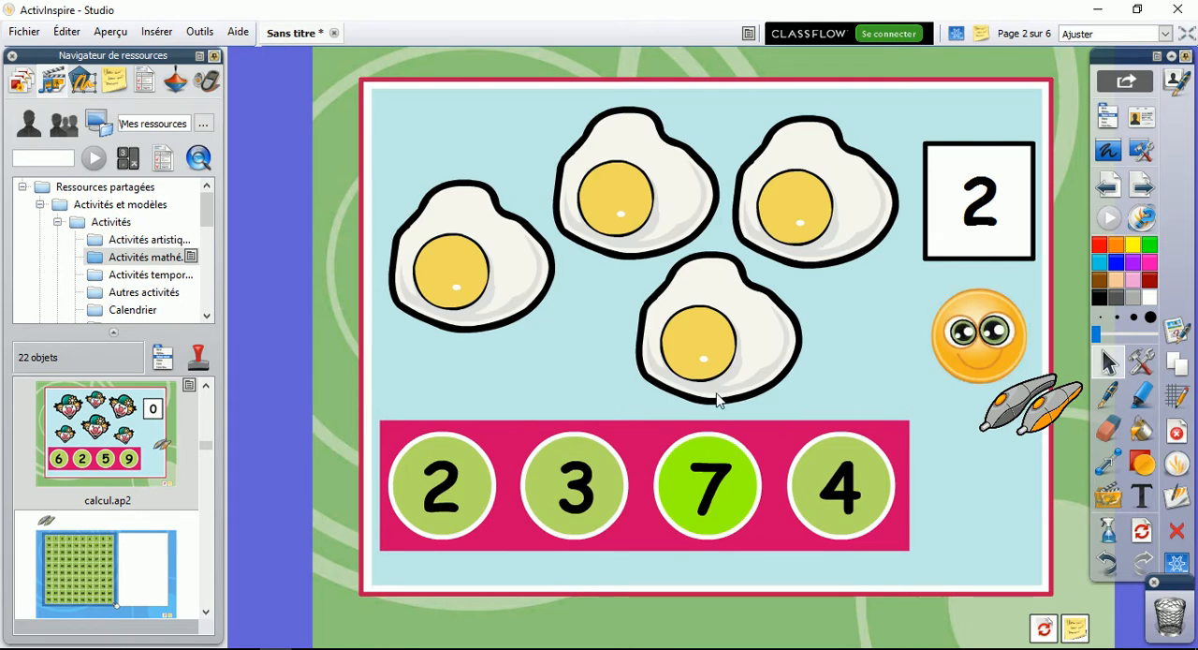
{"action": "left_click", "coordinate": [847, 453]}
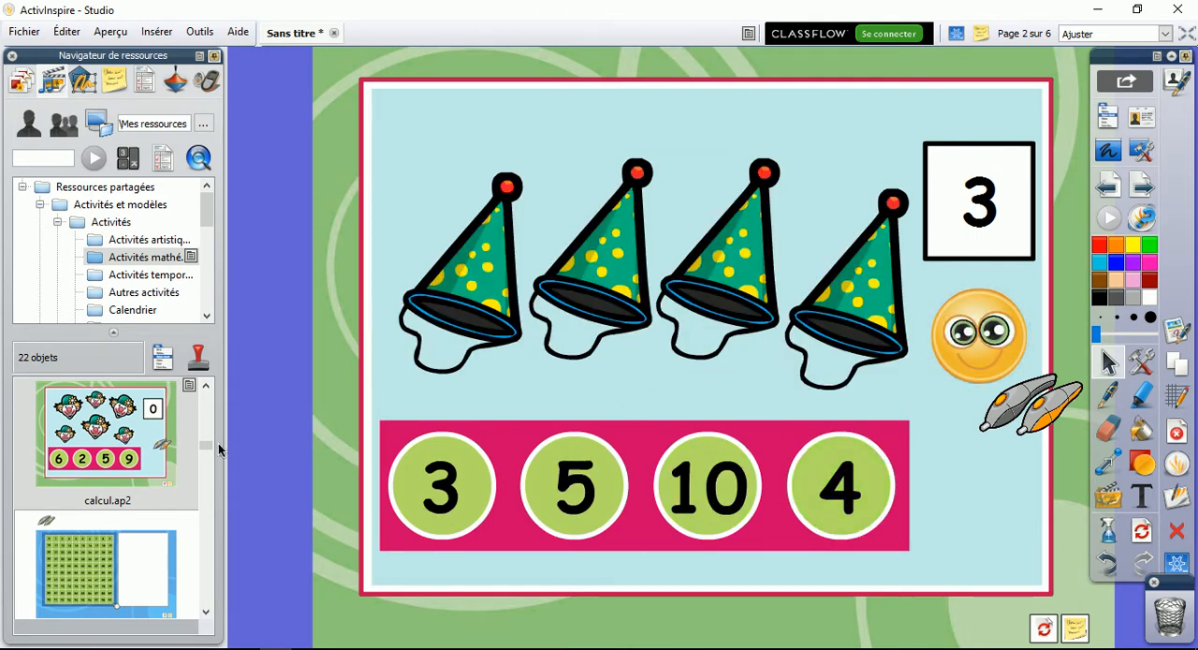
Insert the fraction bars activity fraction 2.ap2 from the mathematical activities as a new page
{"action": "left_click", "coordinate": [206, 612]}
{"action": "left_click", "coordinate": [207, 613]}
{"action": "left_click", "coordinate": [206, 612]}
{"action": "left_click", "coordinate": [206, 384]}
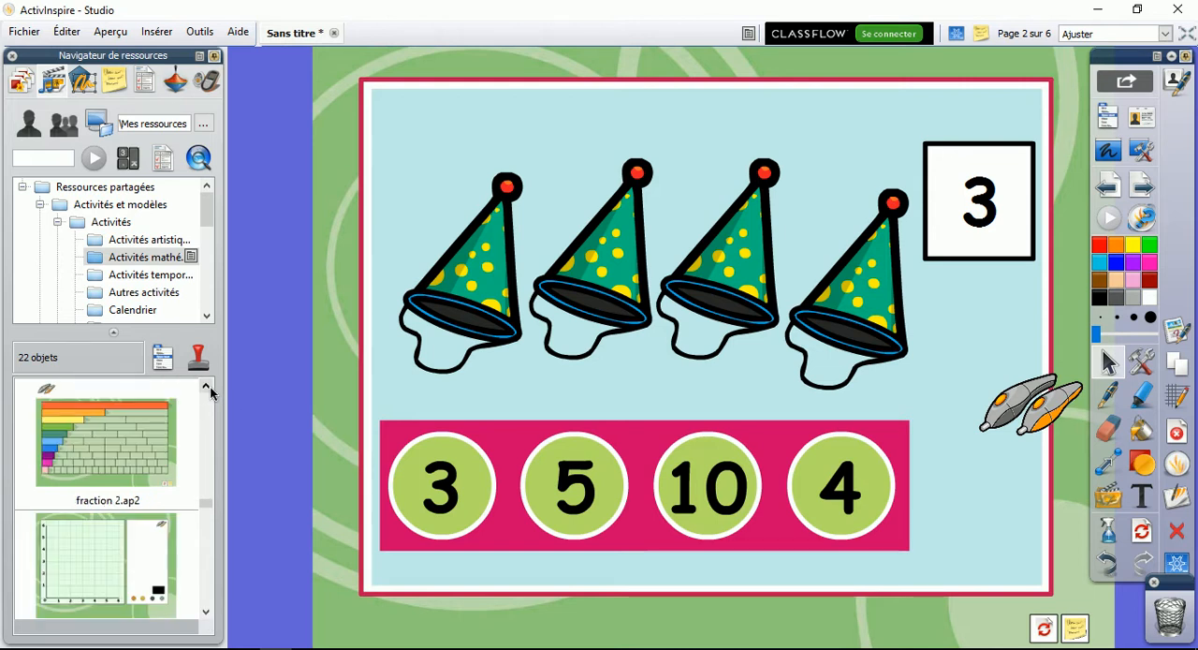
{"action": "left_click_drag", "start_coordinate": [135, 563], "coordinate": [580, 424]}
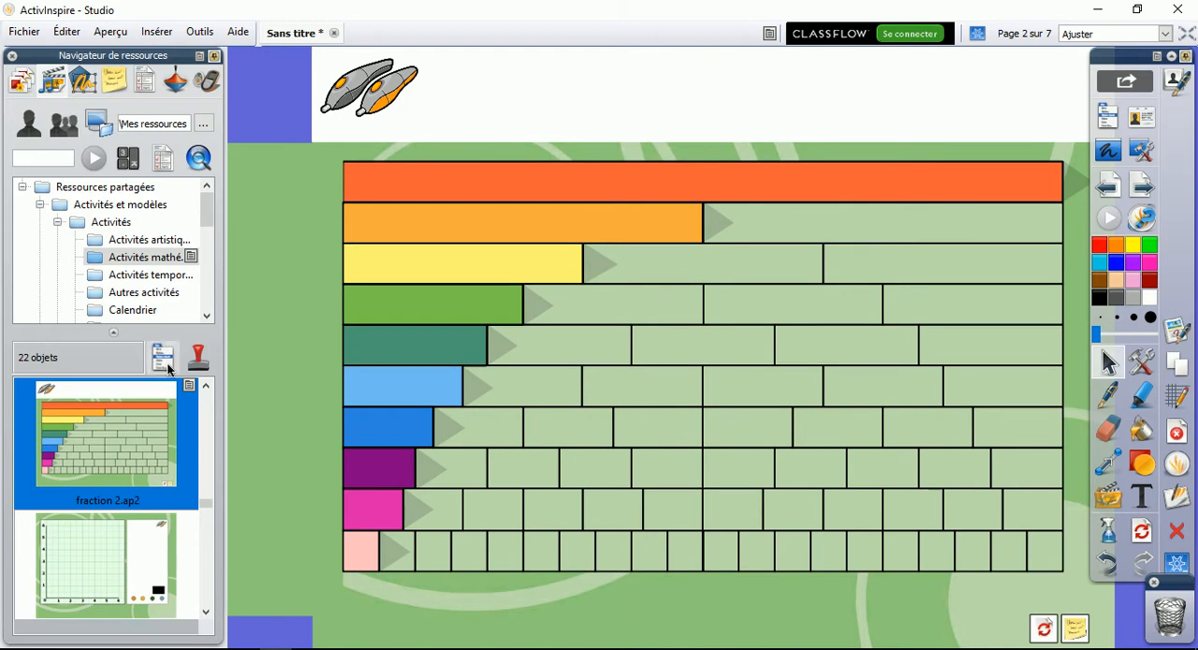
Insert the clock activity horloge 01.ap2 from the time activities and rotate its blue minute hand to 11
{"action": "left_click", "coordinate": [151, 275]}
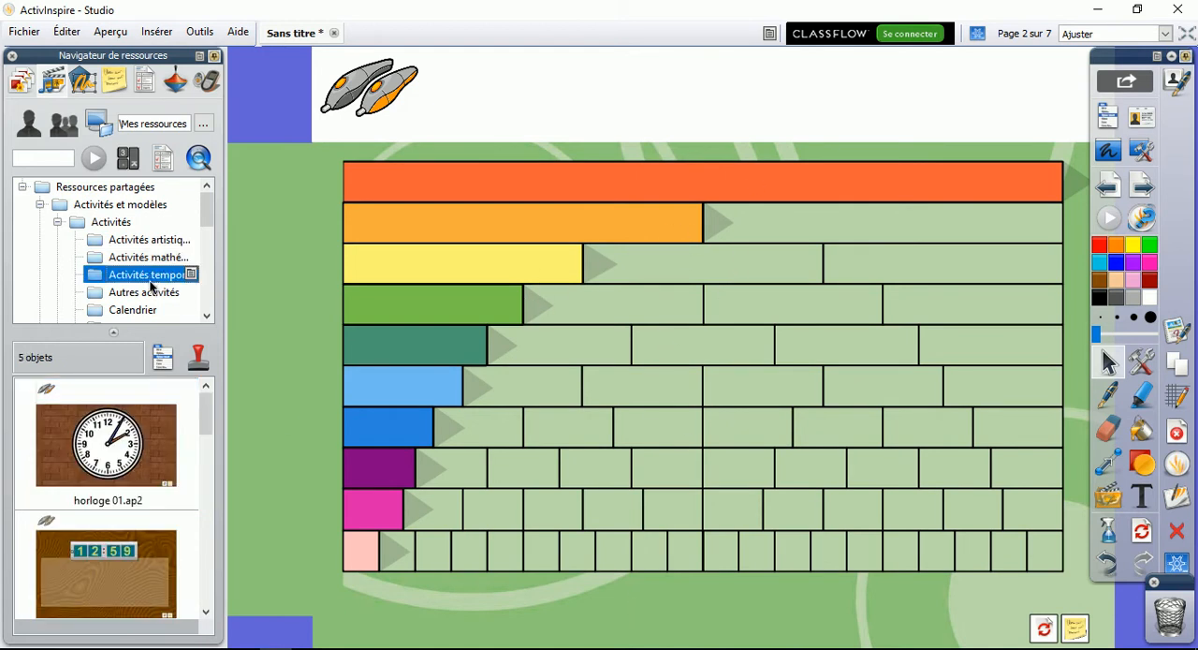
{"action": "double_click", "coordinate": [114, 448]}
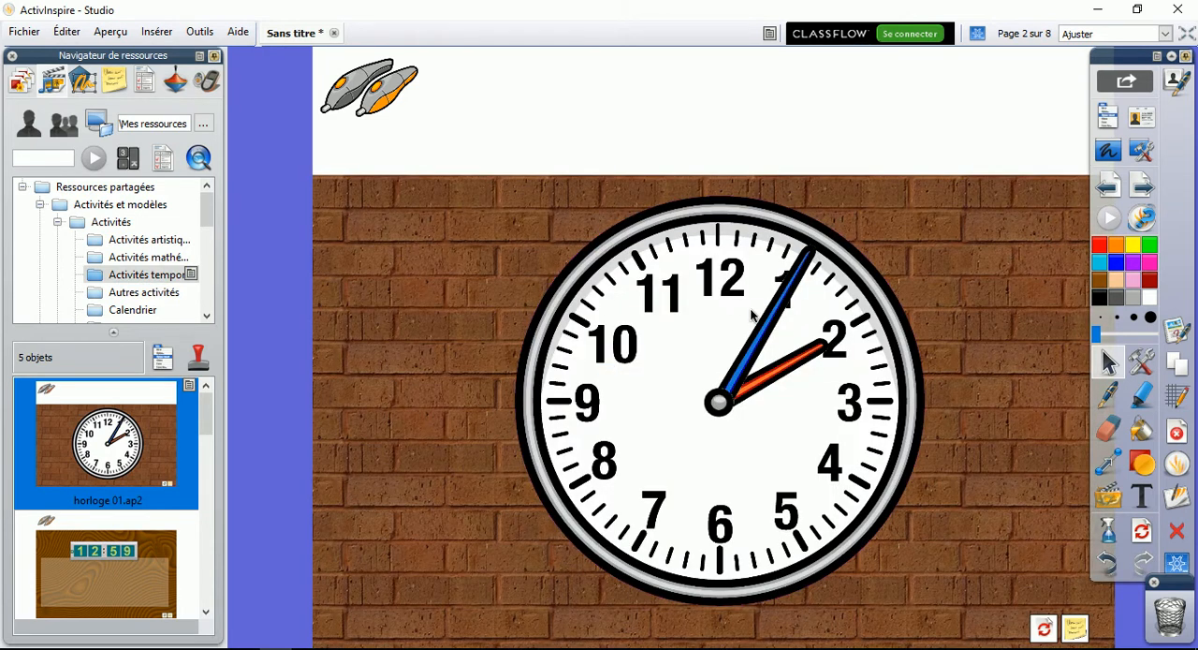
{"action": "left_click", "coordinate": [803, 271]}
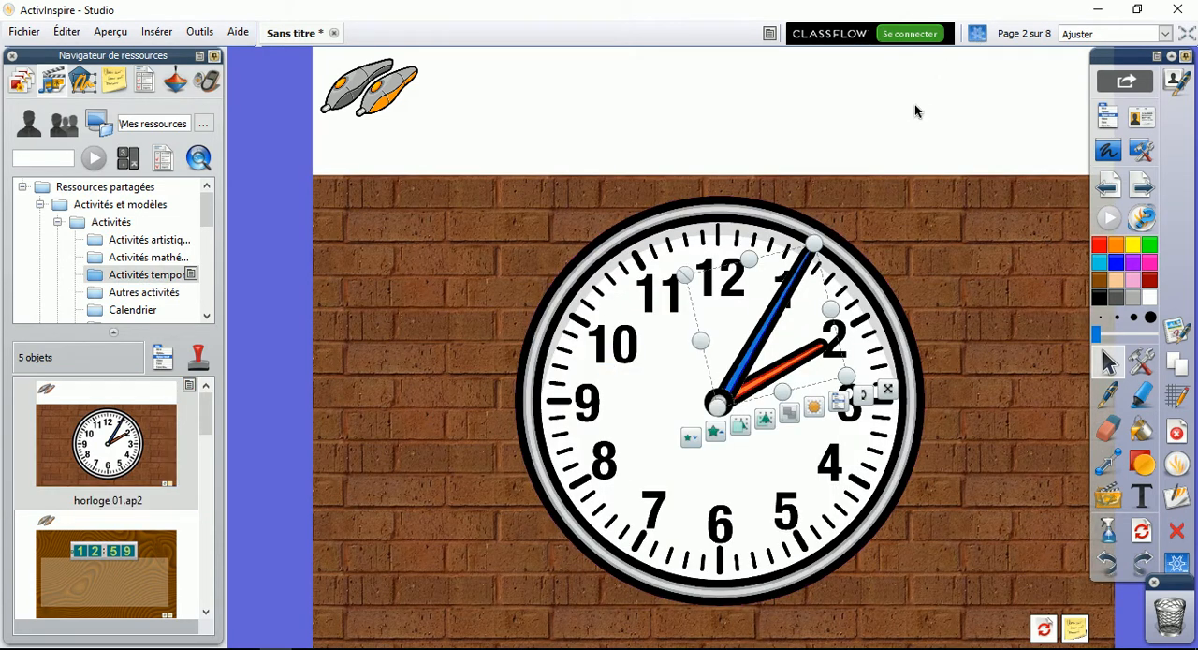
{"action": "left_click_drag", "start_coordinate": [862, 391], "coordinate": [794, 241]}
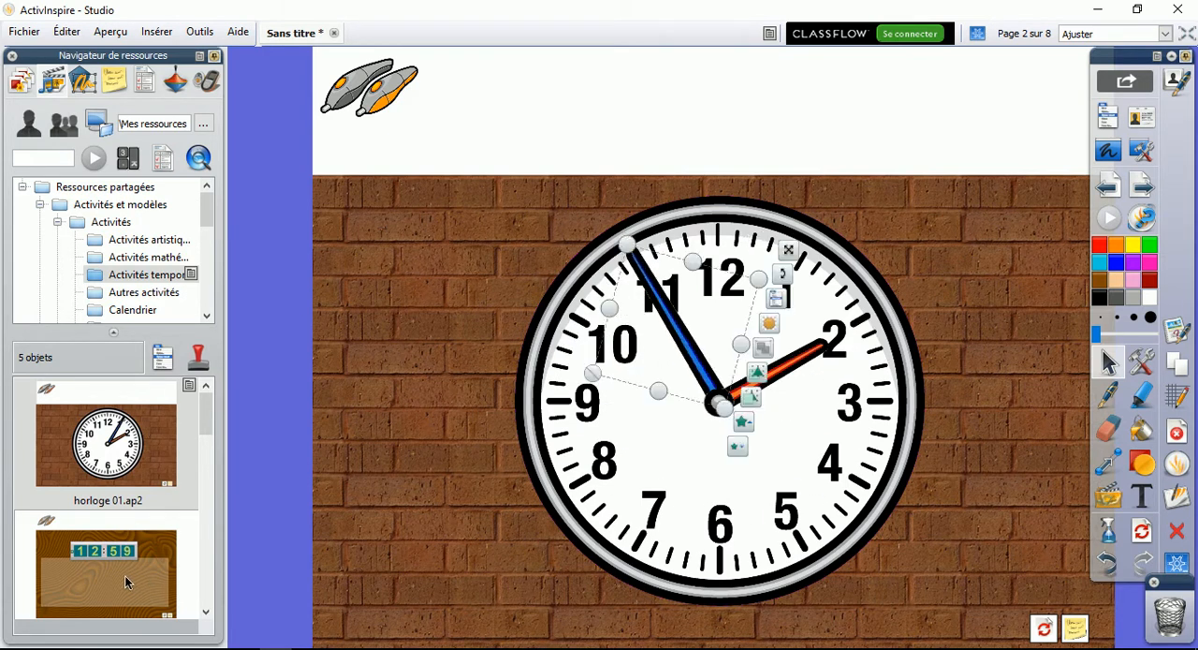
Insert the 23:58 digital clock activity and the double clock activity horloge 04.ap2 as new pages
{"action": "scroll", "coordinate": [129, 582], "scroll_direction": "down", "scroll_amount": 1}
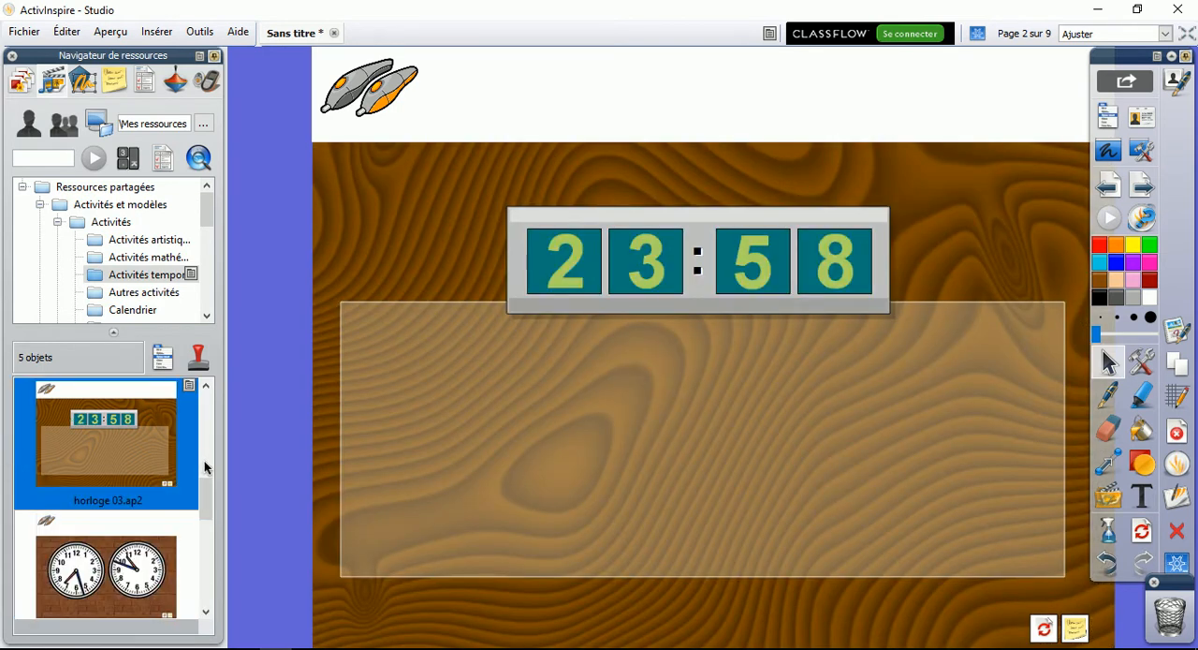
{"action": "left_click_drag", "start_coordinate": [204, 463], "coordinate": [208, 537]}
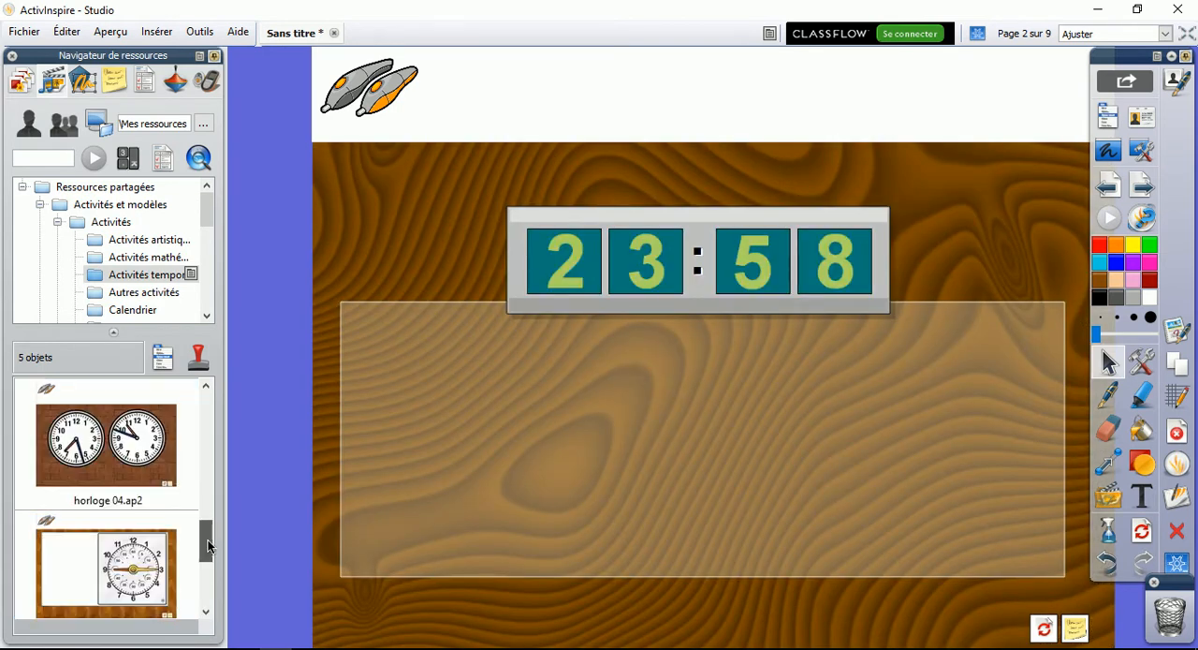
{"action": "left_click", "coordinate": [109, 462]}
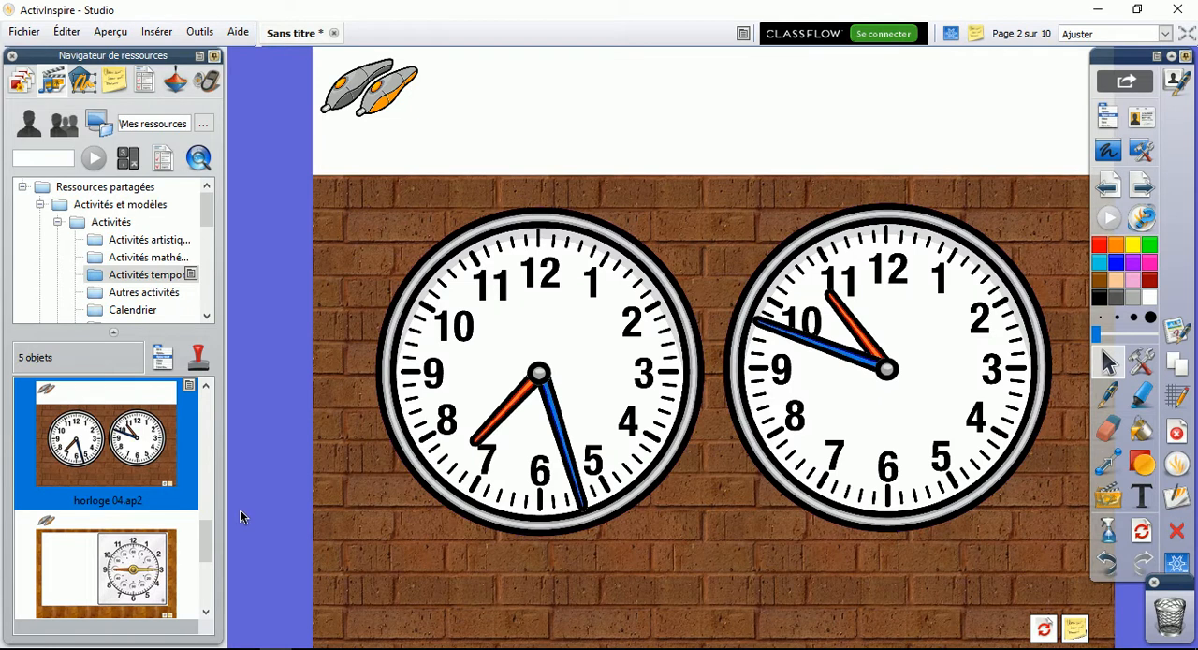
Insert the monthly calendar calendrier 01.ap2 from the Calendrier activities as a new page
{"action": "left_click_drag", "start_coordinate": [205, 539], "coordinate": [206, 458]}
{"action": "left_click", "coordinate": [145, 293]}
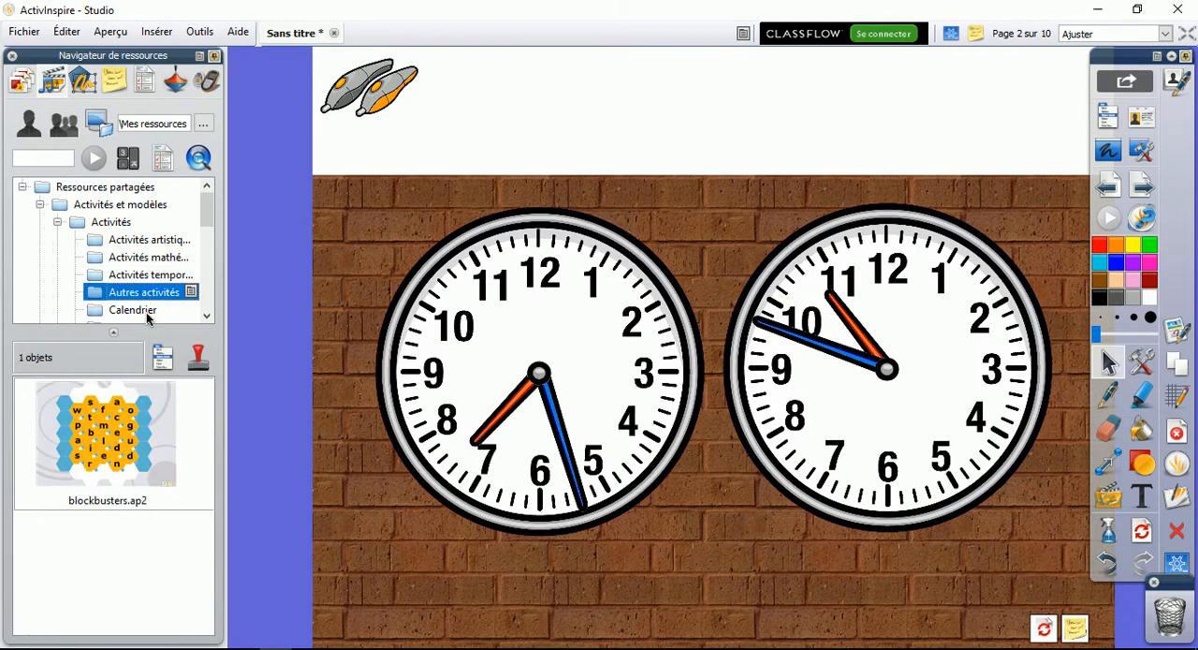
{"action": "left_click", "coordinate": [136, 312]}
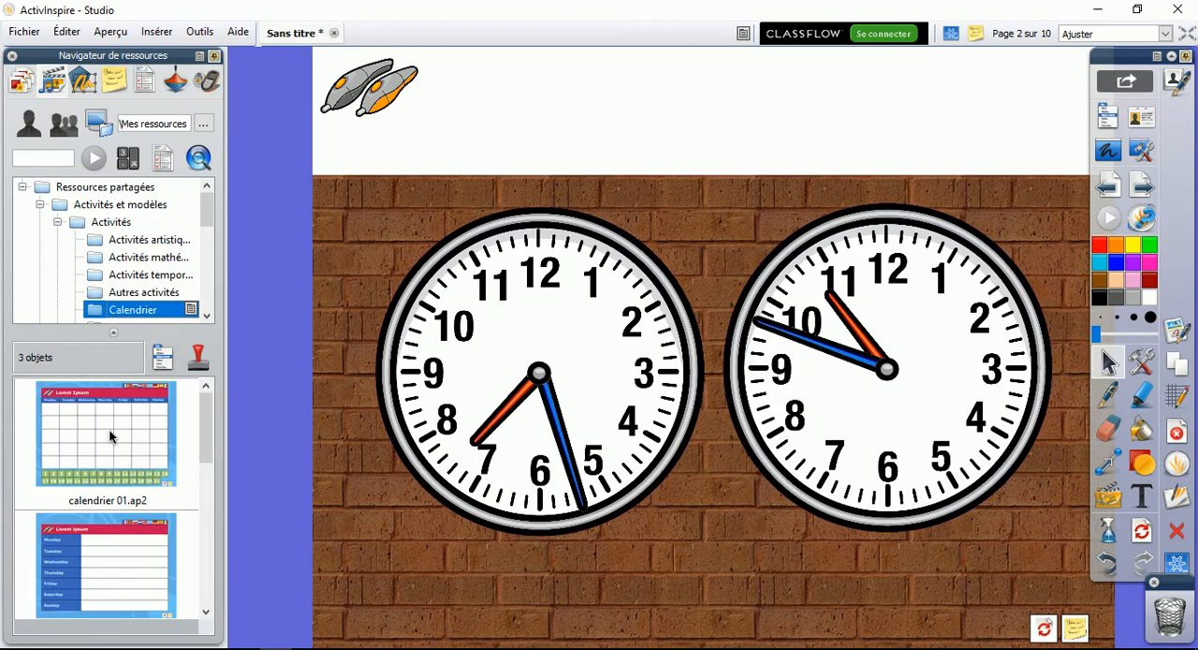
{"action": "left_click", "coordinate": [147, 385]}
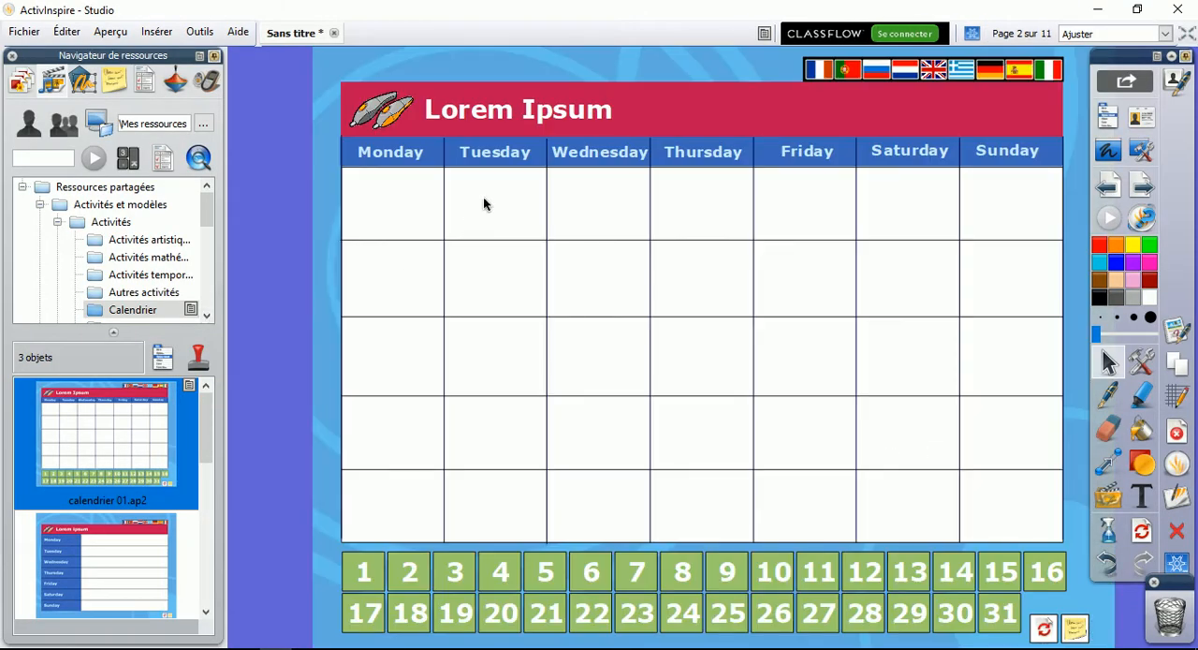
Insert puzzle énigme 01.ap2 from Casse-tête as a new page and slide the deer-legs tile, followed by the red-hatted gnome tile, into the adjacent empty spaces
{"action": "left_click_drag", "start_coordinate": [210, 436], "coordinate": [212, 577]}
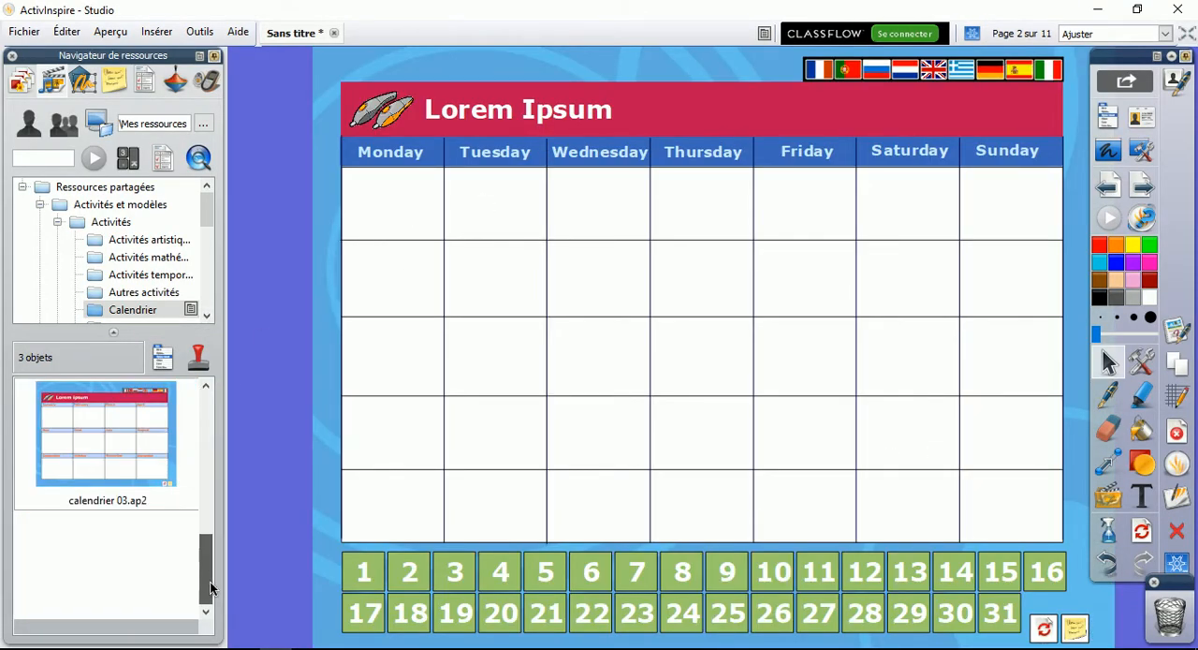
{"action": "left_click", "coordinate": [206, 316]}
{"action": "left_click", "coordinate": [207, 317]}
{"action": "left_click", "coordinate": [207, 316]}
{"action": "left_click", "coordinate": [207, 317]}
{"action": "left_click", "coordinate": [207, 320]}
{"action": "left_click", "coordinate": [146, 241]}
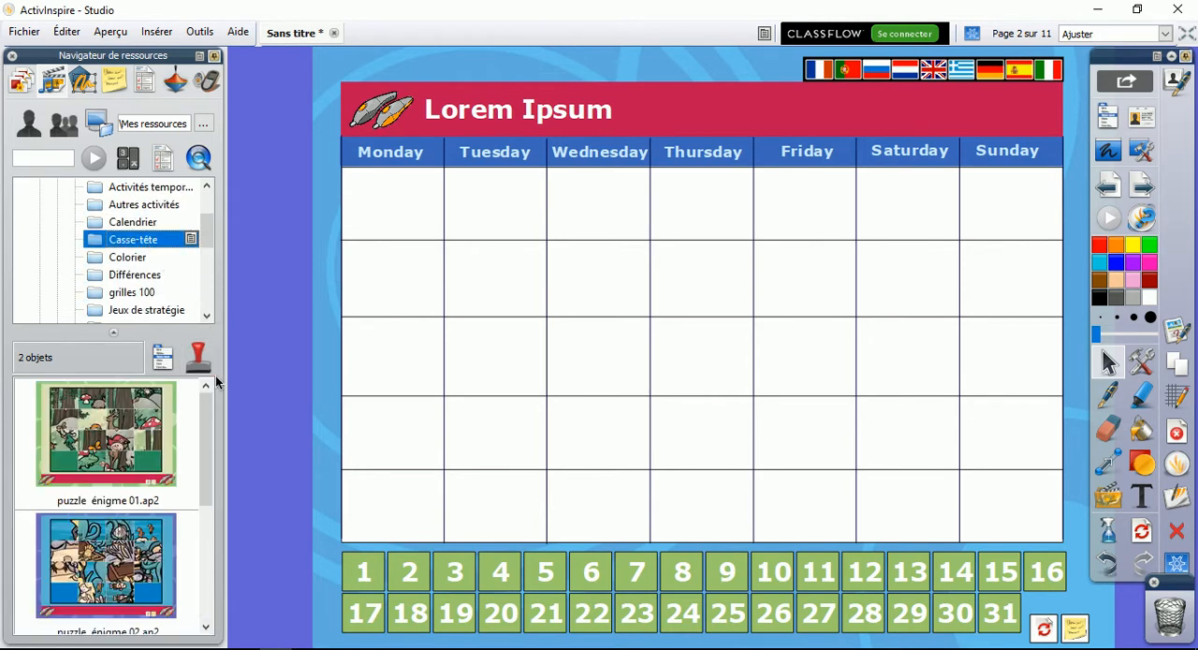
{"action": "left_click_drag", "start_coordinate": [138, 438], "coordinate": [660, 389]}
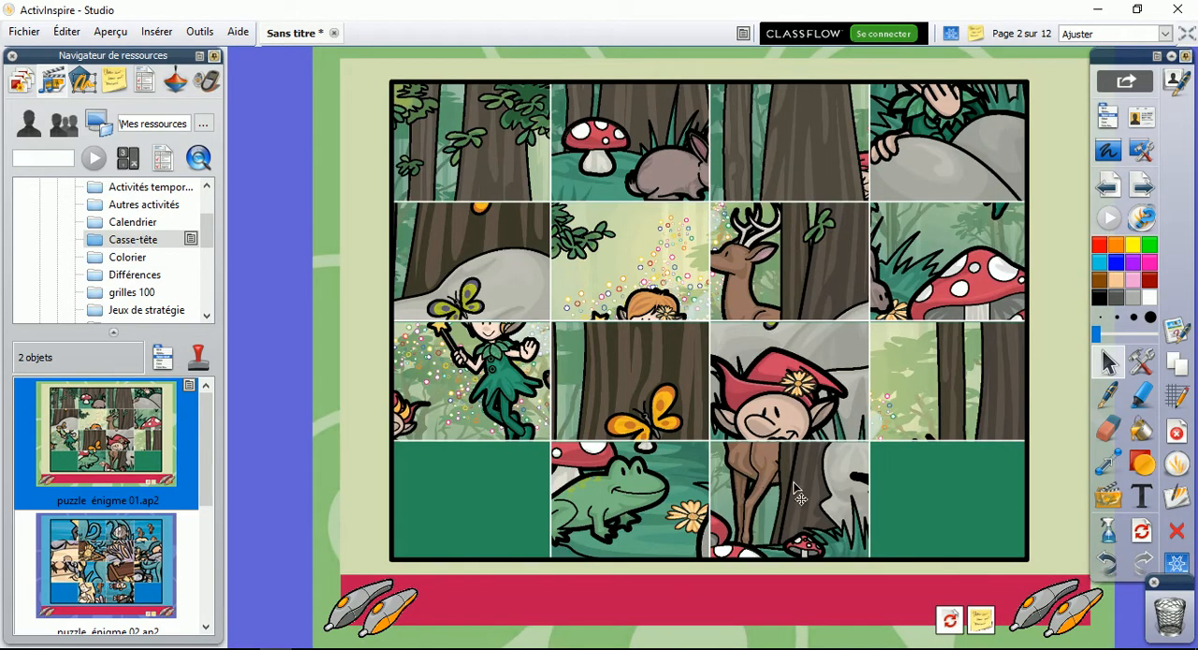
{"action": "left_click", "coordinate": [782, 488]}
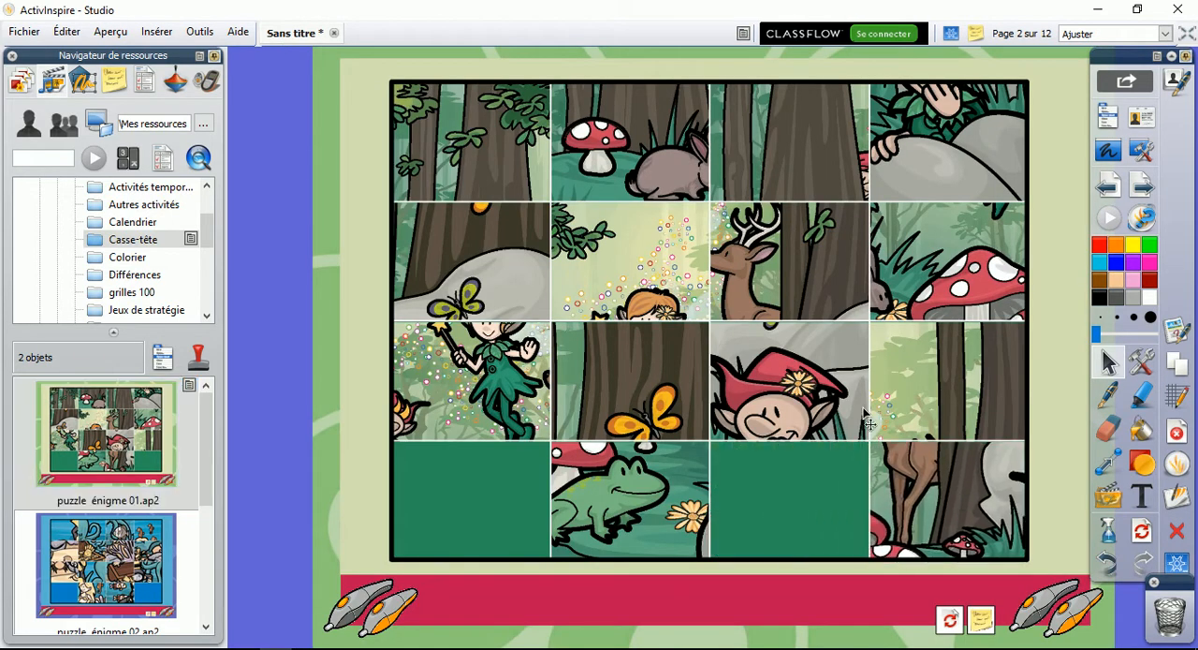
{"action": "left_click", "coordinate": [832, 393]}
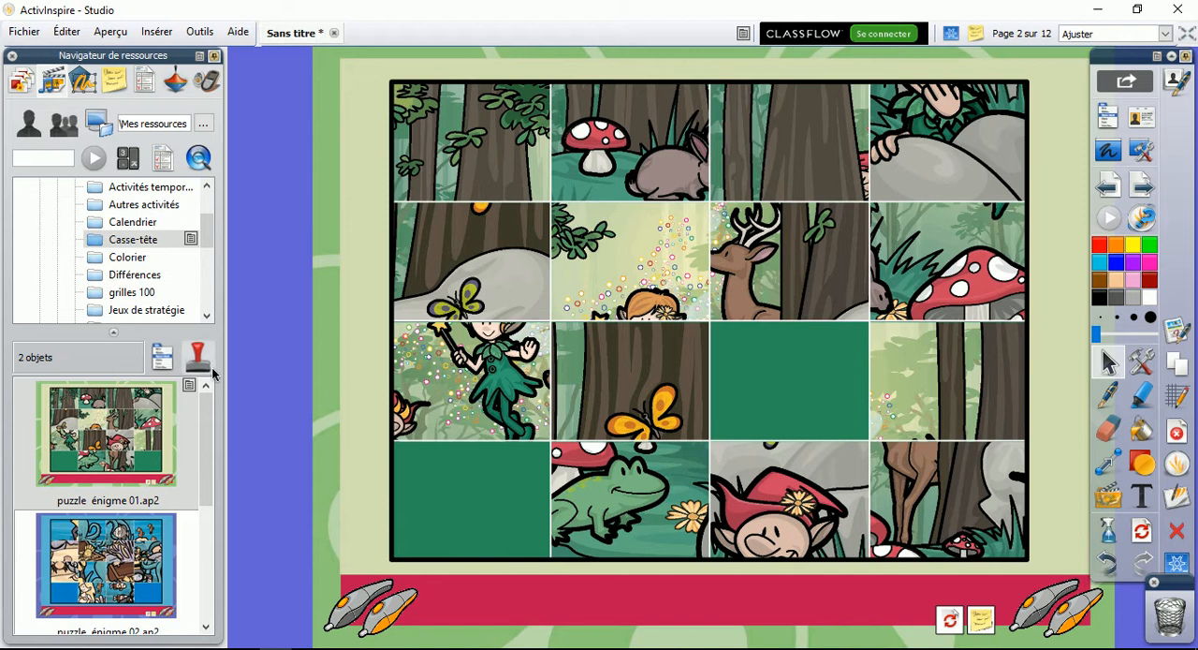
Insert the colouring activity astronaute.ap2 from Colorier and the clown comparison différence 01.ap2 from Différences as new pages
{"action": "left_click", "coordinate": [208, 316]}
{"action": "left_click", "coordinate": [208, 317]}
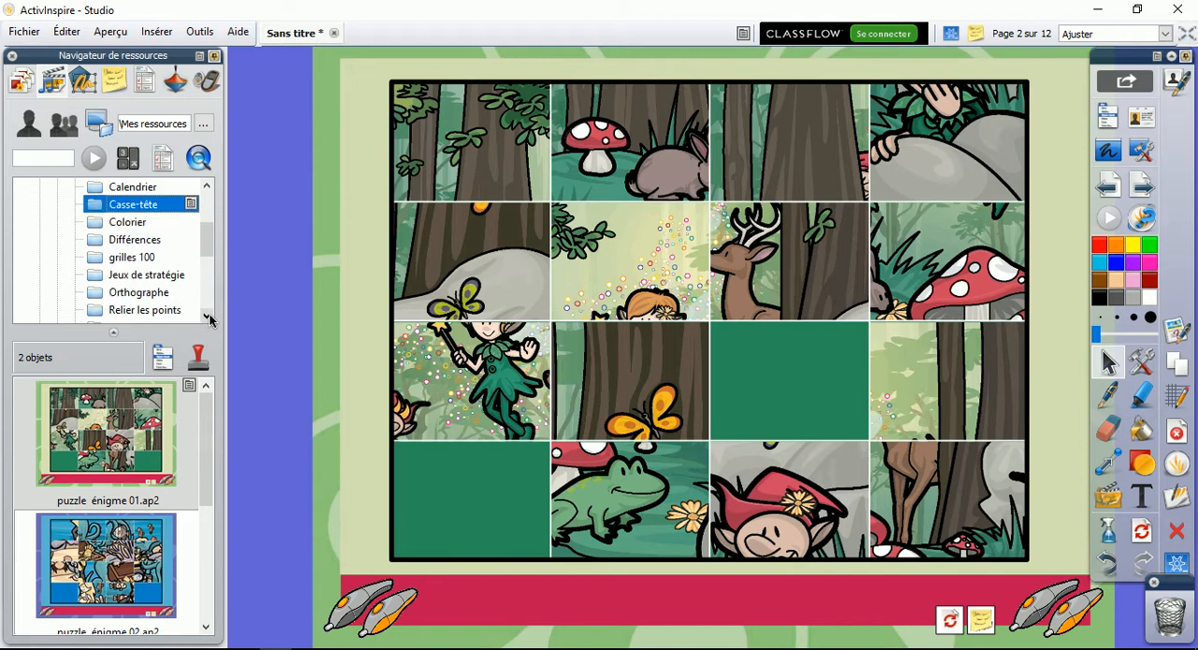
{"action": "left_click", "coordinate": [130, 225]}
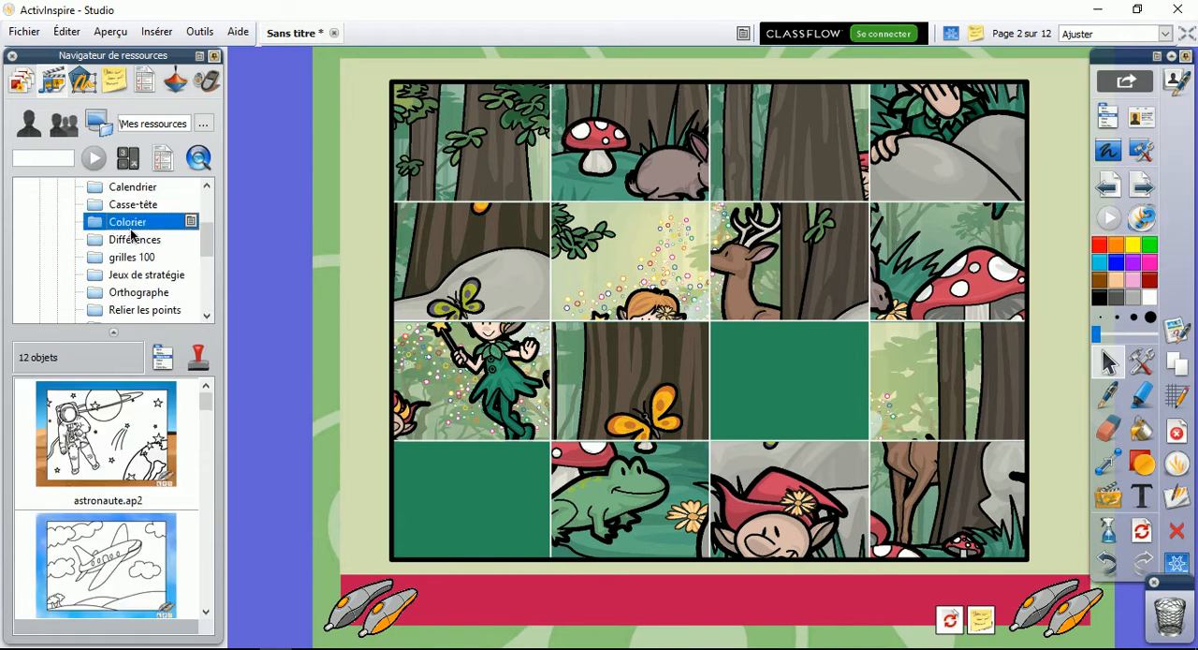
{"action": "double_click", "coordinate": [150, 426]}
{"action": "left_click", "coordinate": [210, 317]}
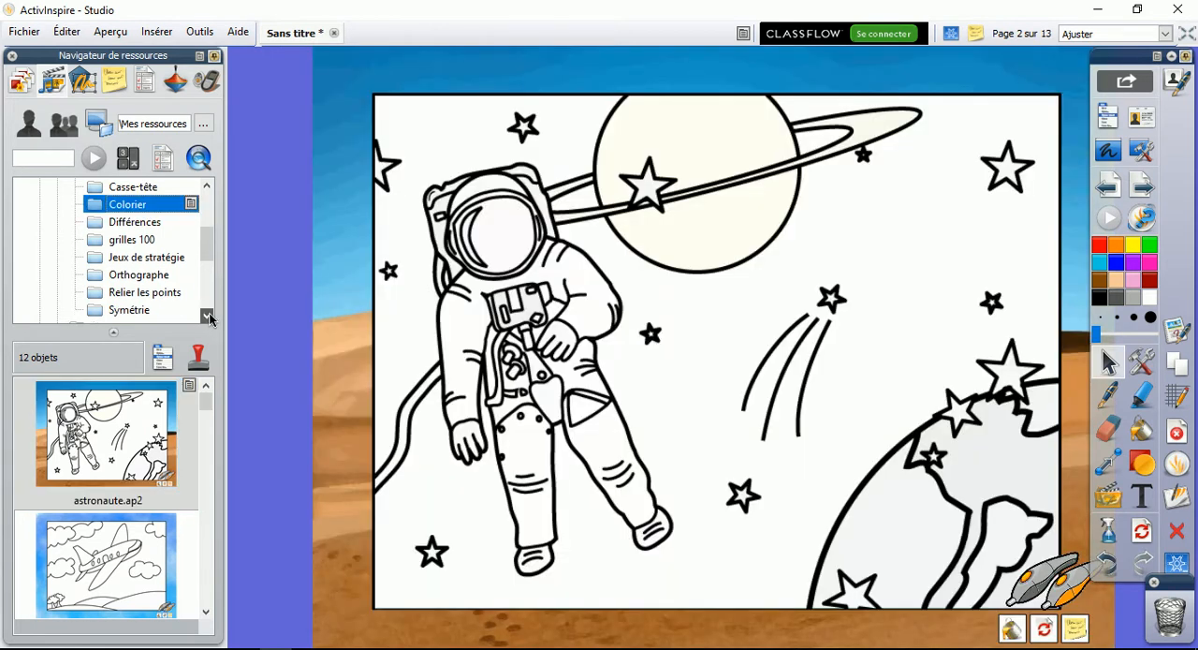
{"action": "left_click", "coordinate": [140, 222]}
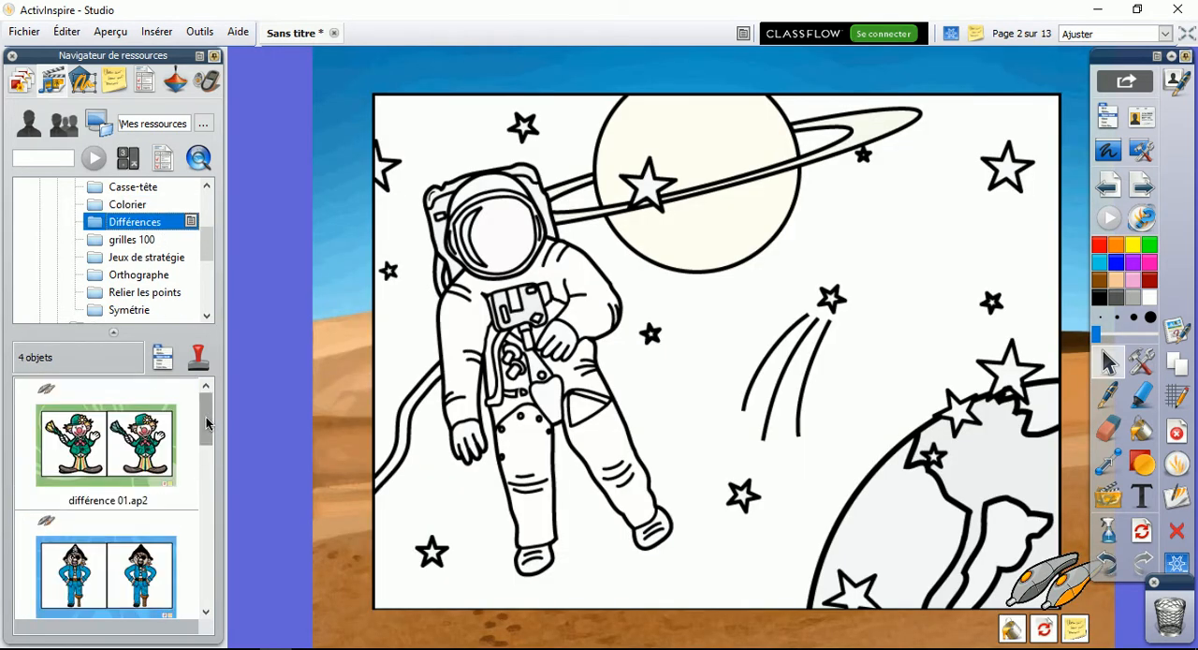
{"action": "left_click_drag", "start_coordinate": [148, 432], "coordinate": [612, 394]}
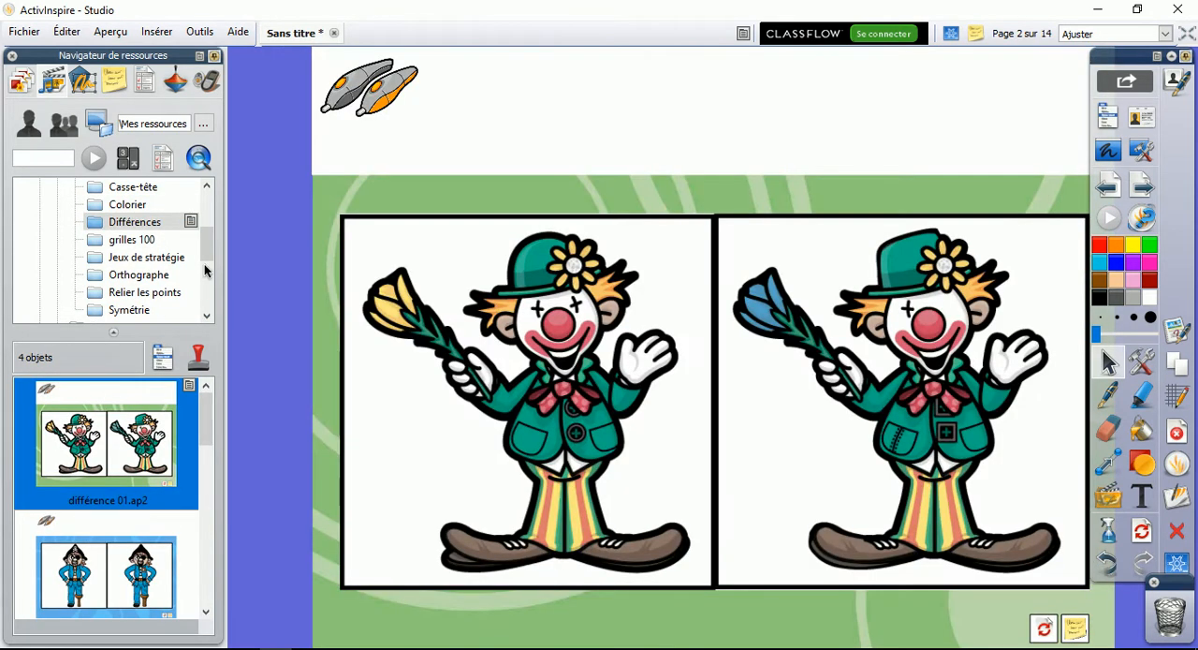
Look through the grilles 100 and Orthographe activities, and insert the connect 4.ap2 game from Jeux de stratégie as a new page
{"action": "left_click", "coordinate": [210, 316]}
{"action": "left_click", "coordinate": [210, 315]}
{"action": "left_click", "coordinate": [141, 204]}
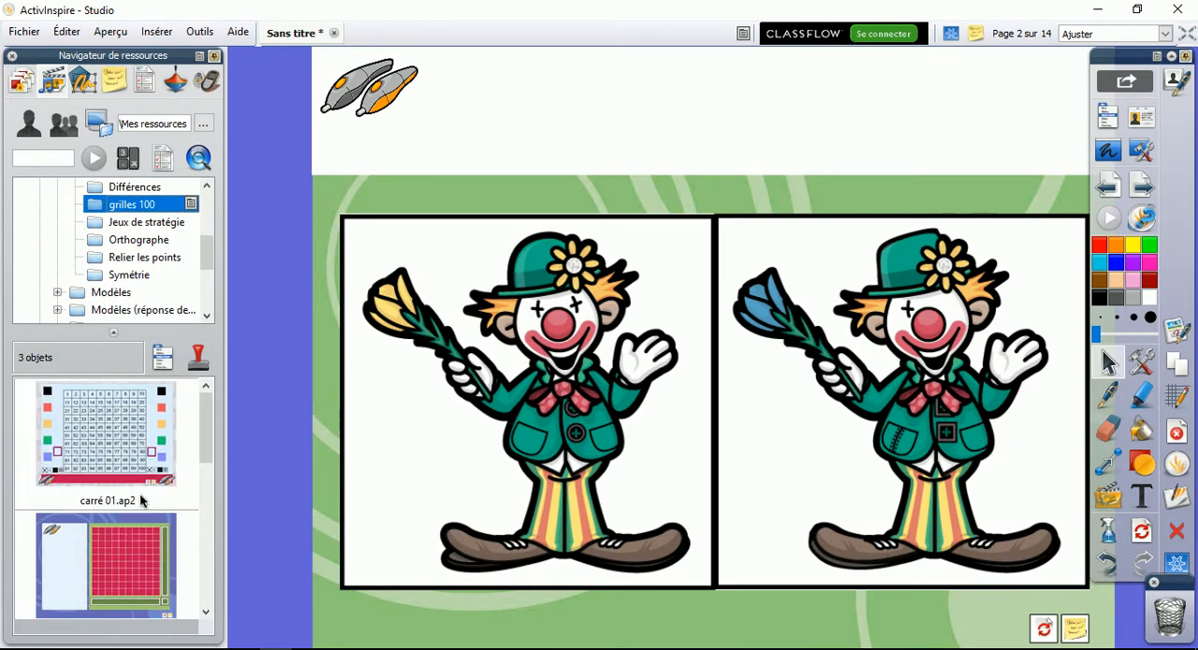
{"action": "left_click", "coordinate": [156, 239]}
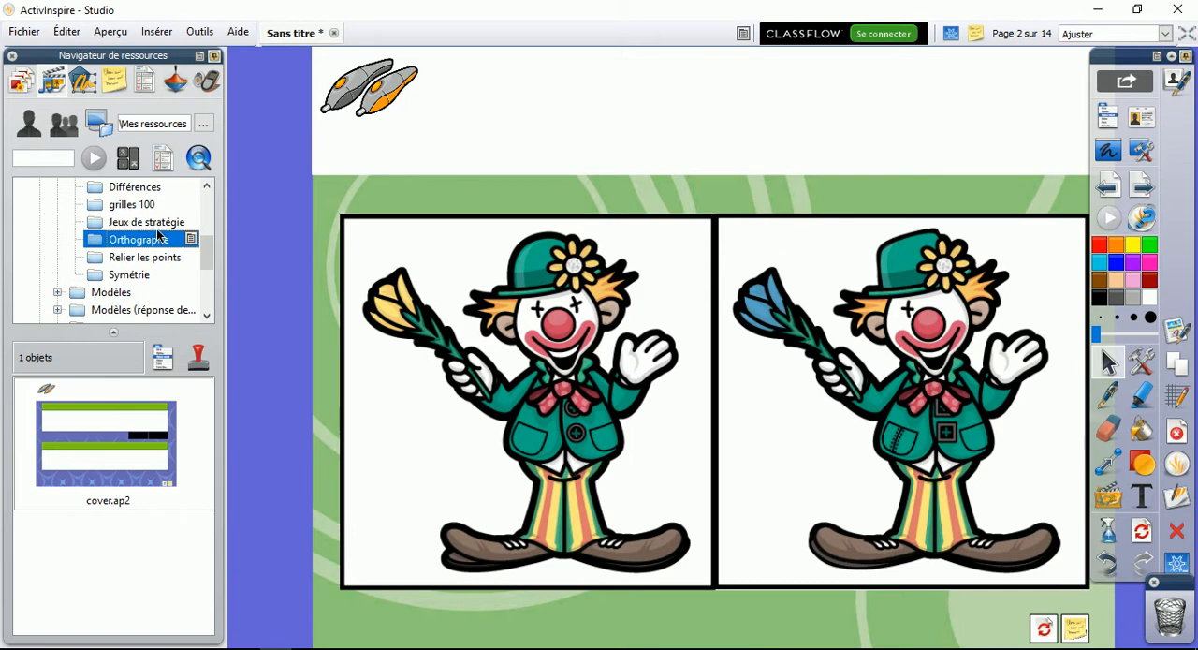
{"action": "left_click", "coordinate": [157, 222]}
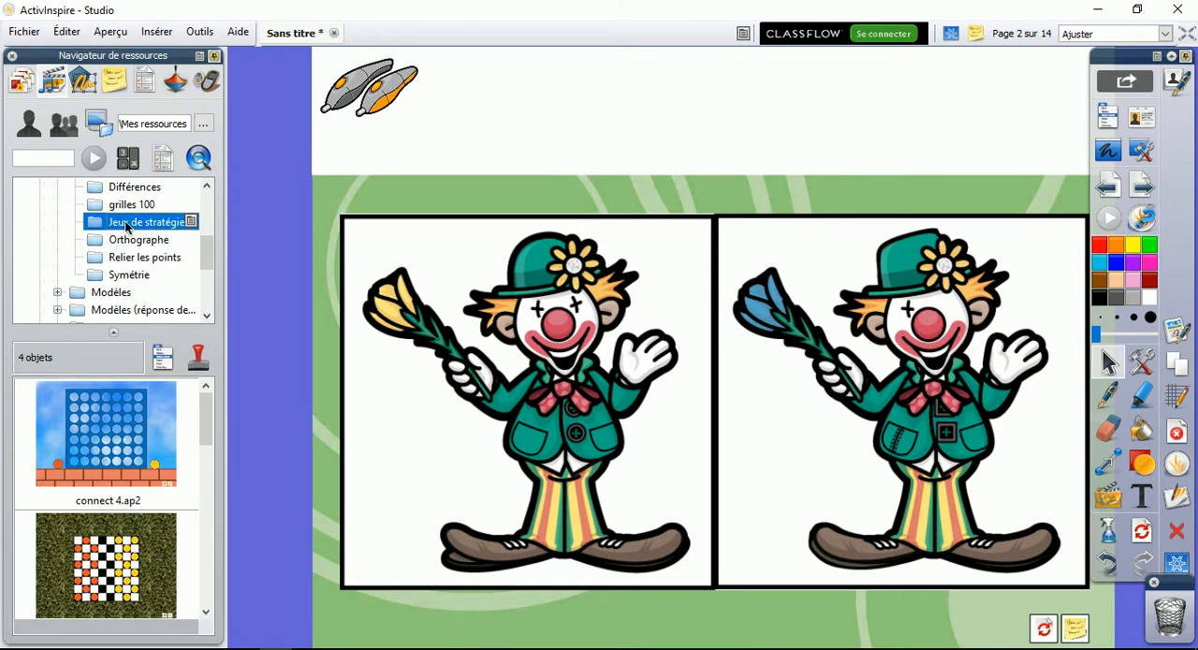
{"action": "left_click", "coordinate": [131, 240]}
{"action": "left_click", "coordinate": [172, 222]}
{"action": "double_click", "coordinate": [120, 468]}
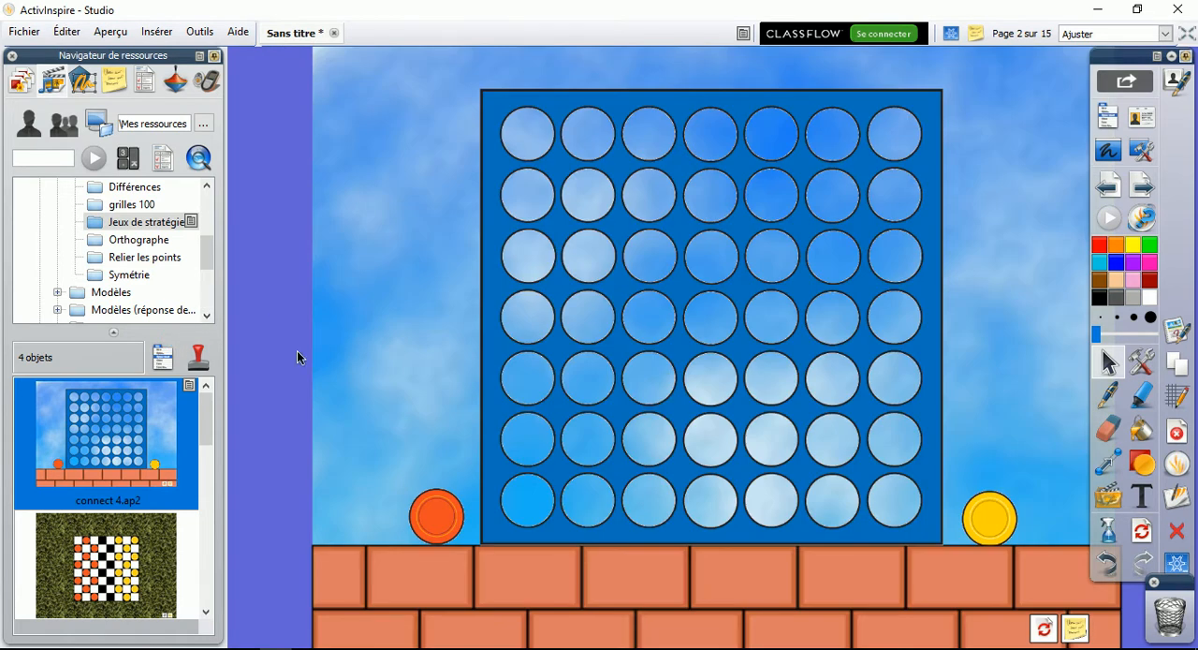
Preview the Relier les points activities and insert the teddy bear activity symétrie 01.ap2 from Symétrie as a new page
{"action": "left_click", "coordinate": [140, 241]}
{"action": "left_click", "coordinate": [142, 257]}
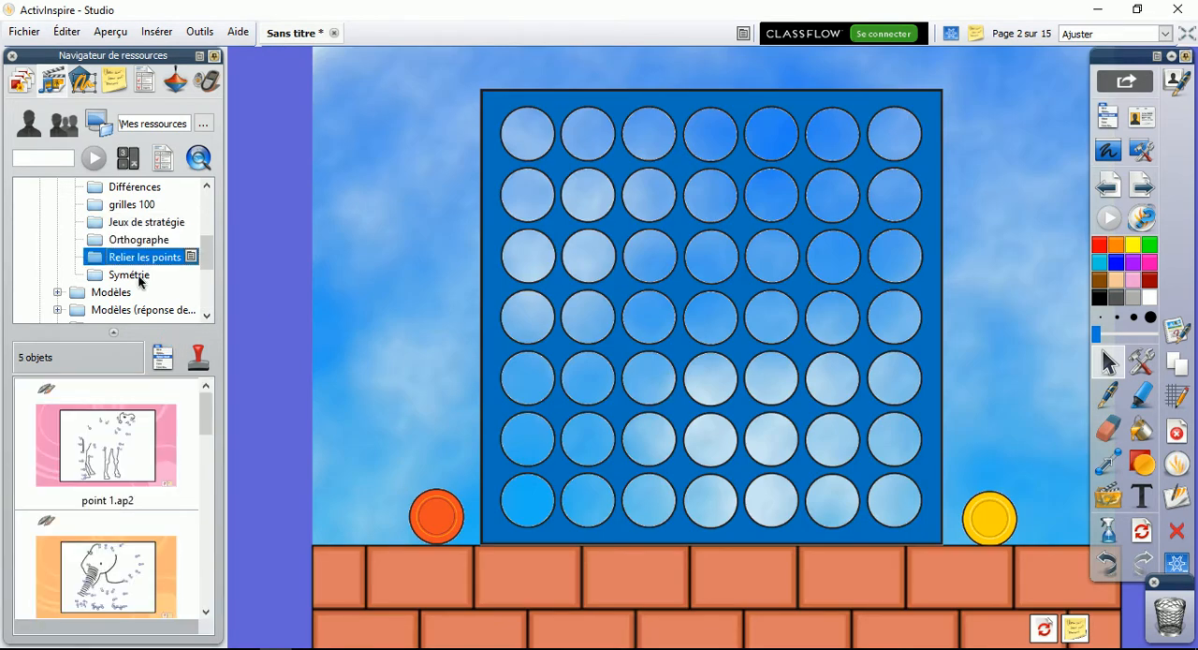
{"action": "left_click", "coordinate": [140, 275]}
{"action": "left_click", "coordinate": [206, 315]}
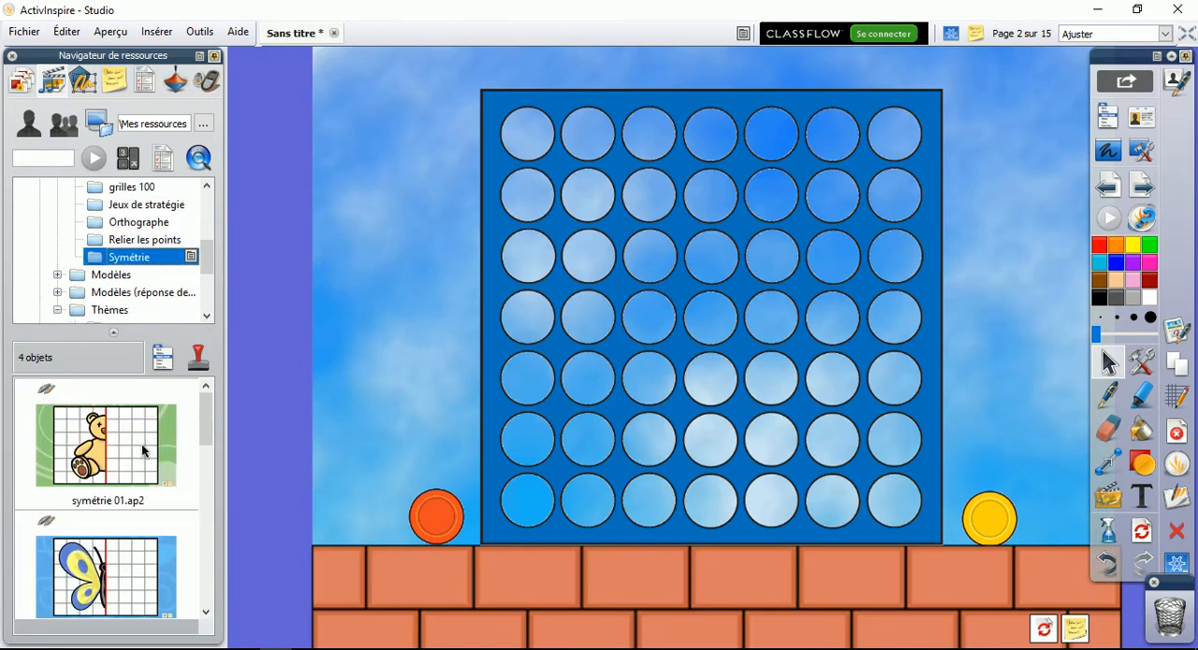
{"action": "double_click", "coordinate": [140, 457]}
Examine the page templates in the 16x9 and Généralités folders under Modèles
{"action": "left_click", "coordinate": [207, 316]}
{"action": "left_click", "coordinate": [207, 316]}
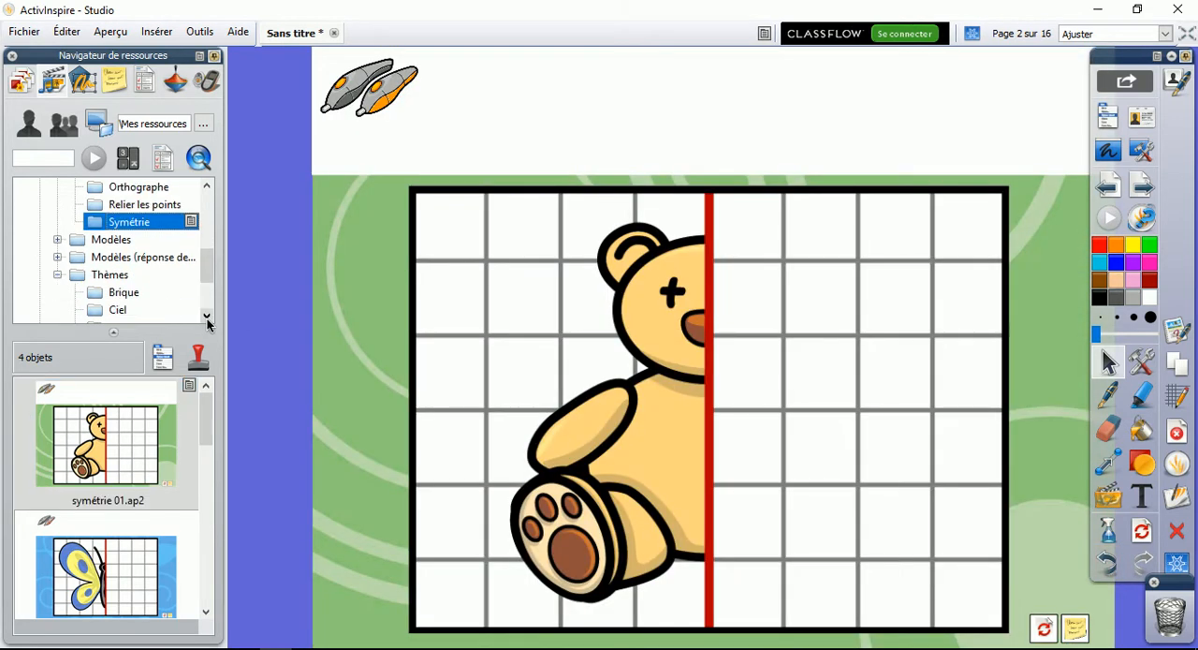
{"action": "left_click", "coordinate": [103, 241]}
{"action": "left_click", "coordinate": [57, 240]}
{"action": "left_click", "coordinate": [132, 258]}
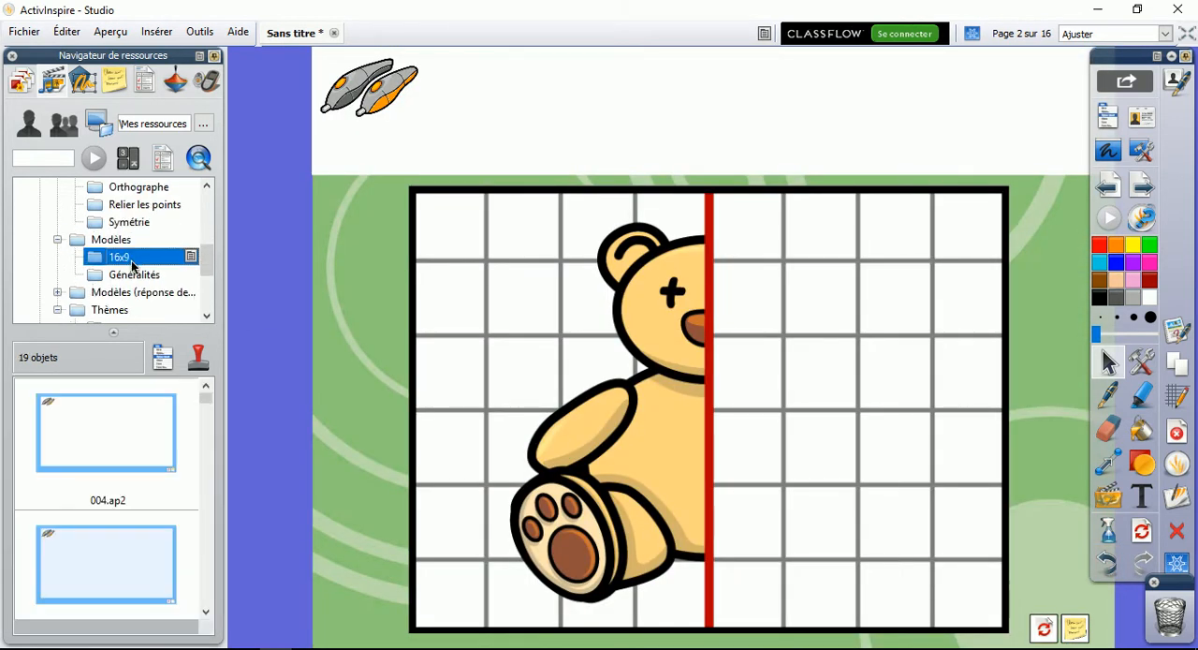
{"action": "left_click", "coordinate": [207, 315]}
{"action": "left_click", "coordinate": [207, 316]}
{"action": "left_click", "coordinate": [207, 315]}
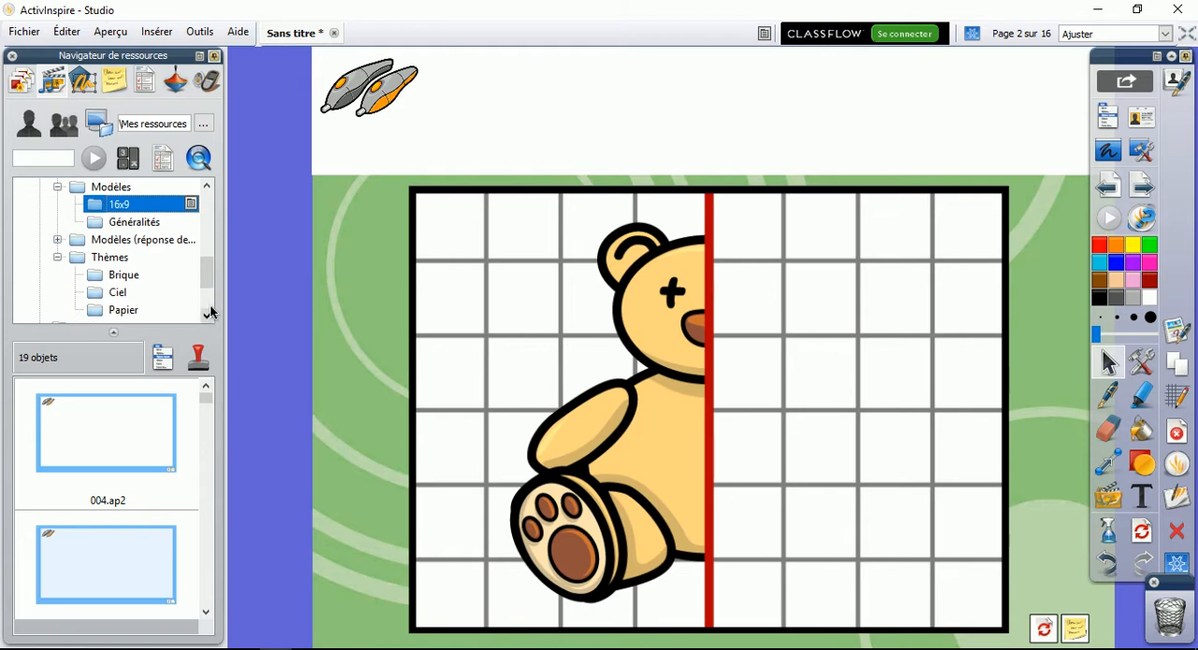
{"action": "left_click_drag", "start_coordinate": [206, 404], "coordinate": [222, 332]}
{"action": "left_click", "coordinate": [122, 222]}
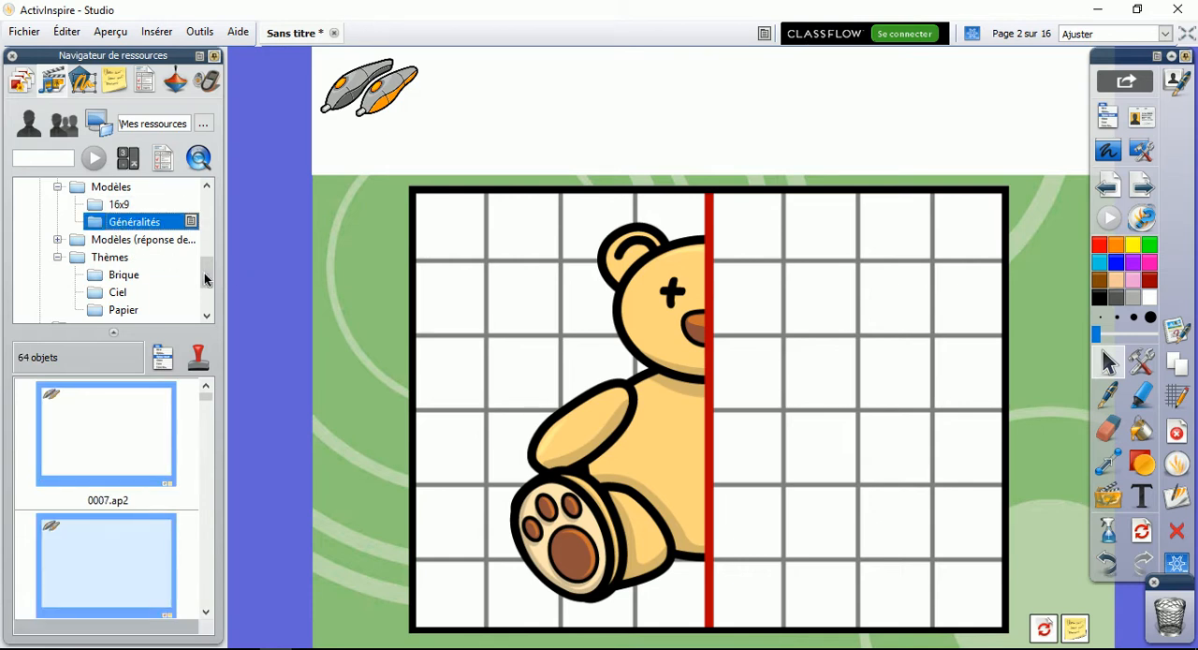
Browse the learner response templates and insert the tick, cross and Don't Know question 125.ap2 from Oui non vrai faux as a new page
{"action": "mouse_move", "coordinate": [208, 272]}
{"action": "left_mouse_down"}
{"action": "mouse_move", "coordinate": [207, 301]}
{"action": "mouse_move", "coordinate": [207, 274]}
{"action": "left_mouse_up"}
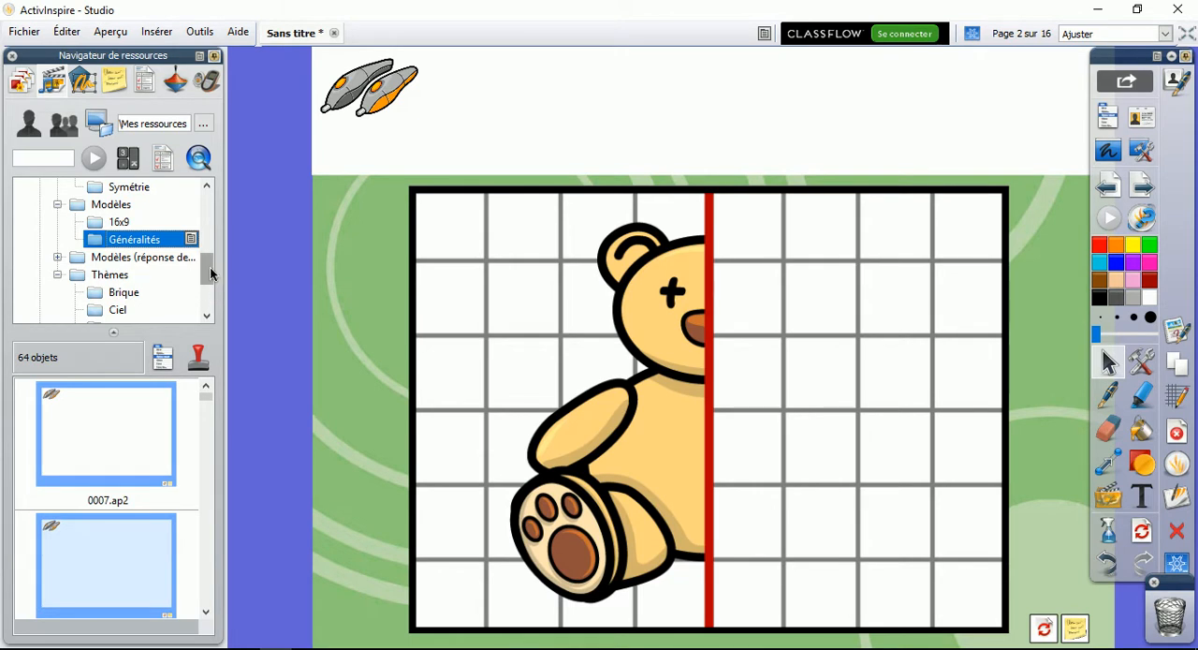
{"action": "left_click", "coordinate": [58, 257]}
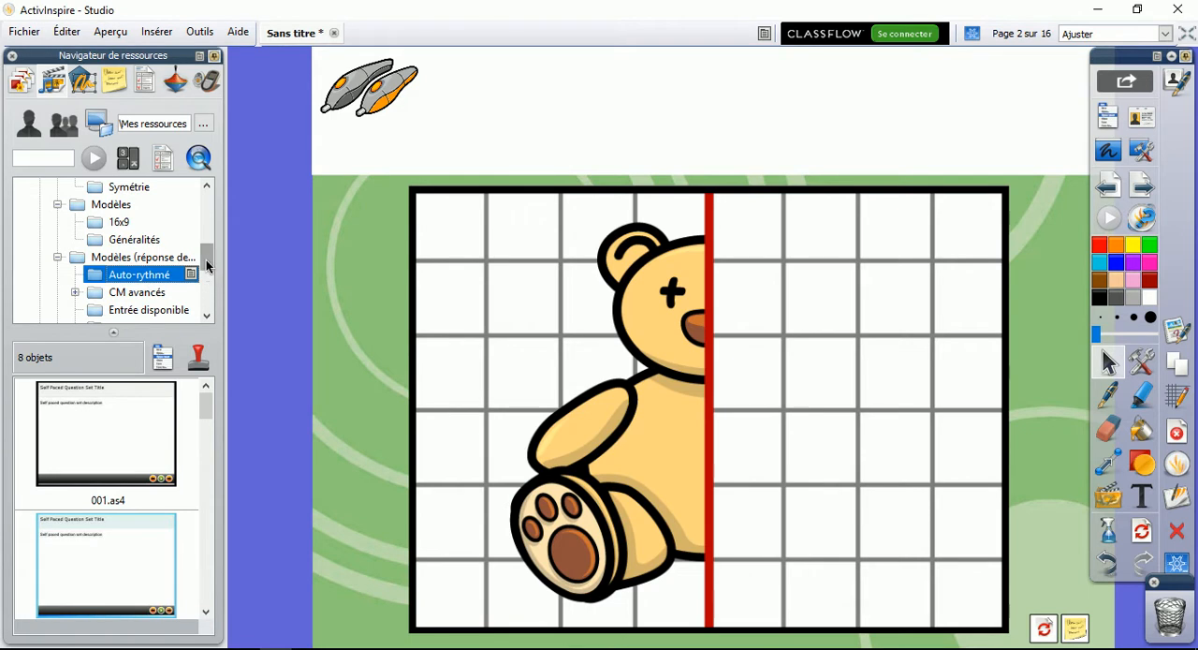
{"action": "scroll", "coordinate": [206, 262], "scroll_direction": "down", "scroll_amount": 1}
{"action": "left_click", "coordinate": [134, 243]}
{"action": "left_click", "coordinate": [137, 261]}
{"action": "left_click", "coordinate": [120, 274]}
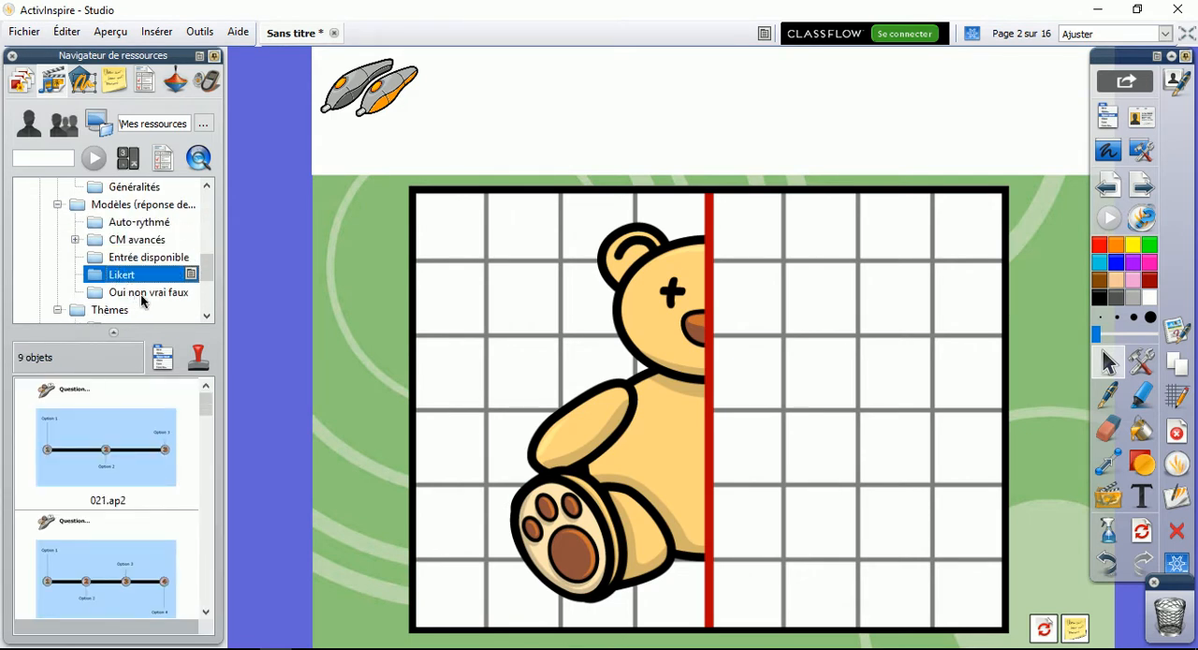
{"action": "left_click", "coordinate": [141, 294]}
{"action": "left_click_drag", "start_coordinate": [160, 449], "coordinate": [380, 313]}
Insert the title pages brique 01.ap2 from the Brique theme and ciel 01.ap2 from the Ciel theme as new pages
{"action": "scroll", "coordinate": [207, 316], "scroll_direction": "down", "scroll_amount": 5}
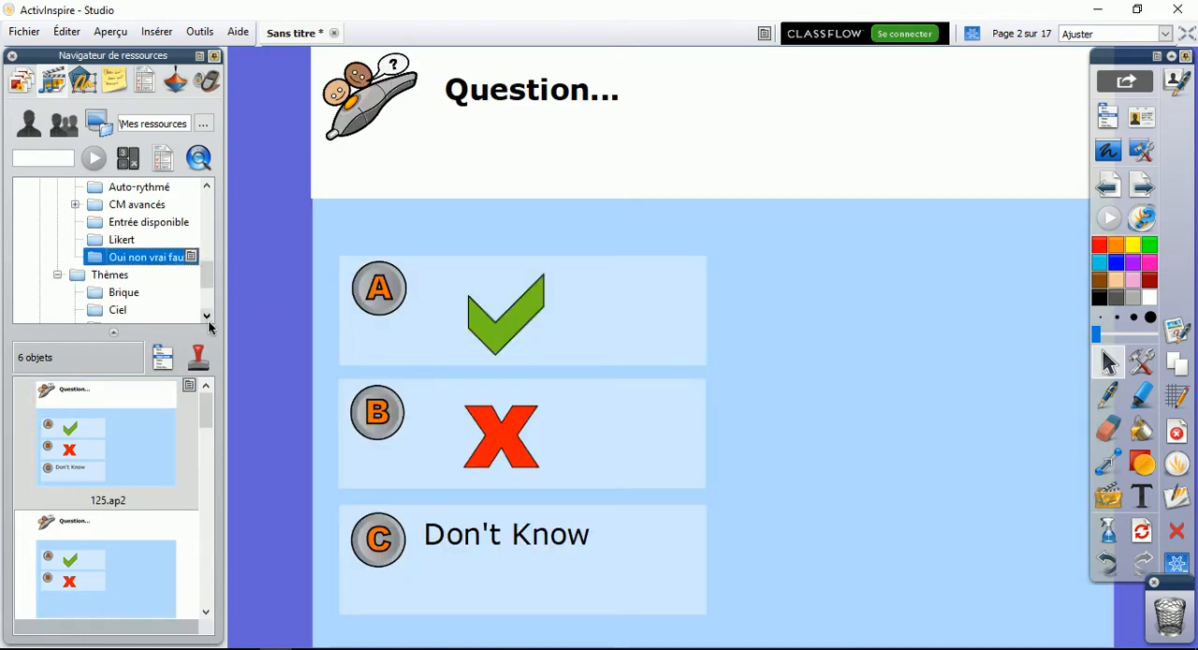
{"action": "left_click", "coordinate": [112, 242]}
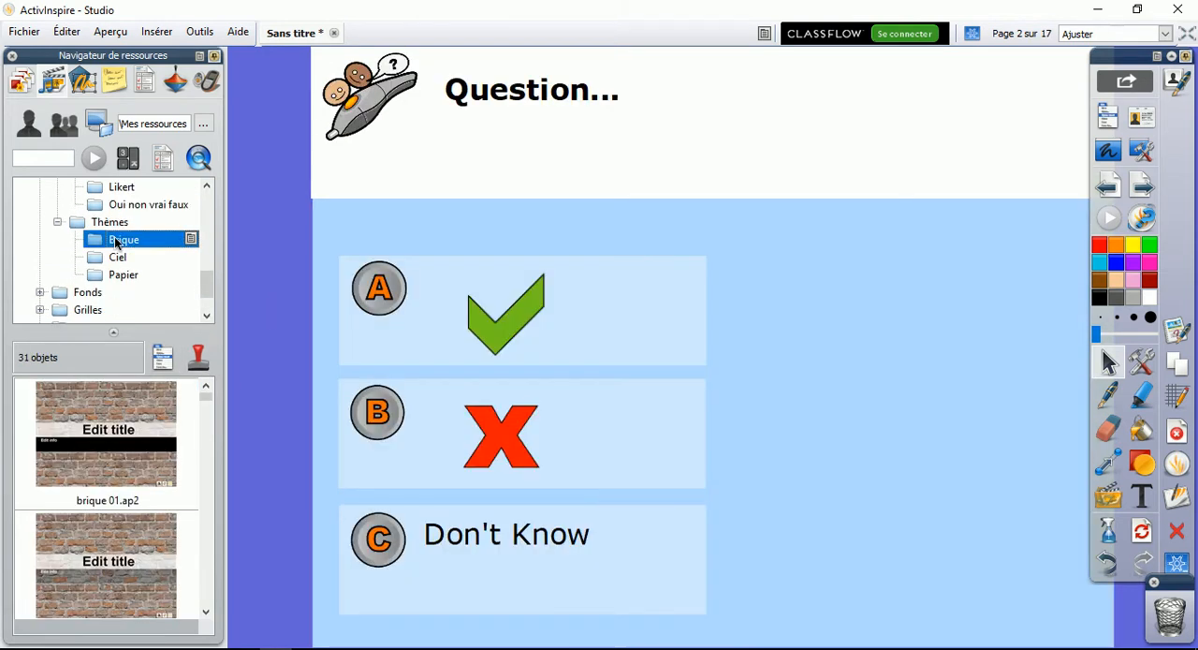
{"action": "left_click_drag", "start_coordinate": [104, 421], "coordinate": [729, 420]}
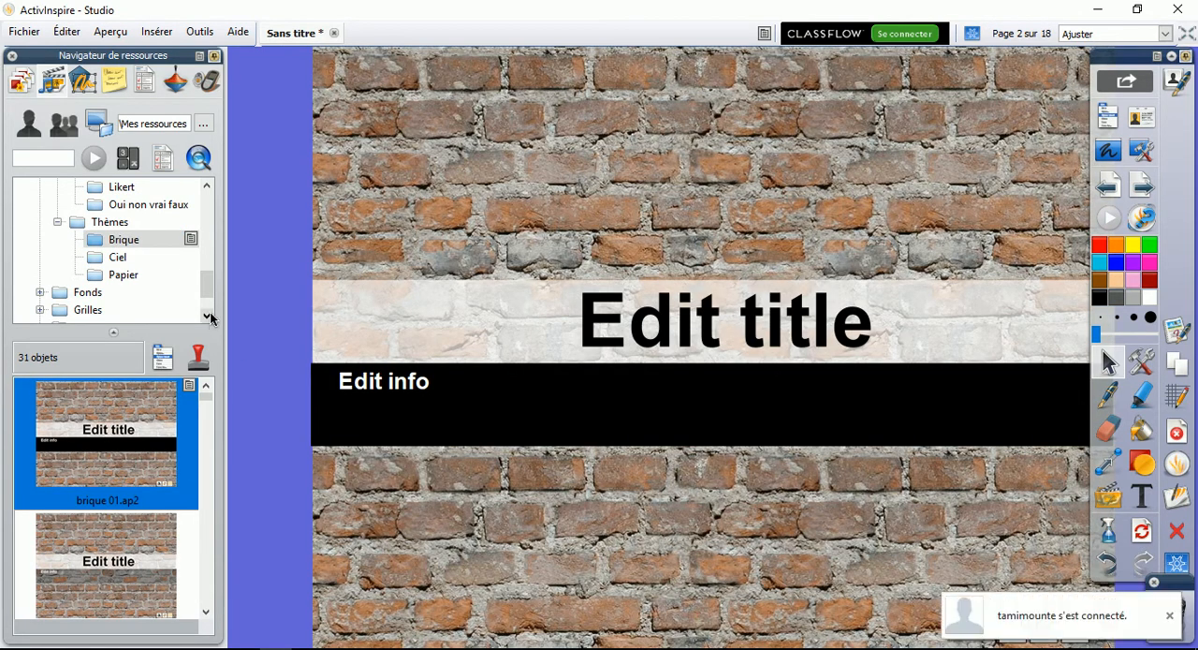
{"action": "left_click", "coordinate": [207, 317]}
{"action": "left_click", "coordinate": [117, 241]}
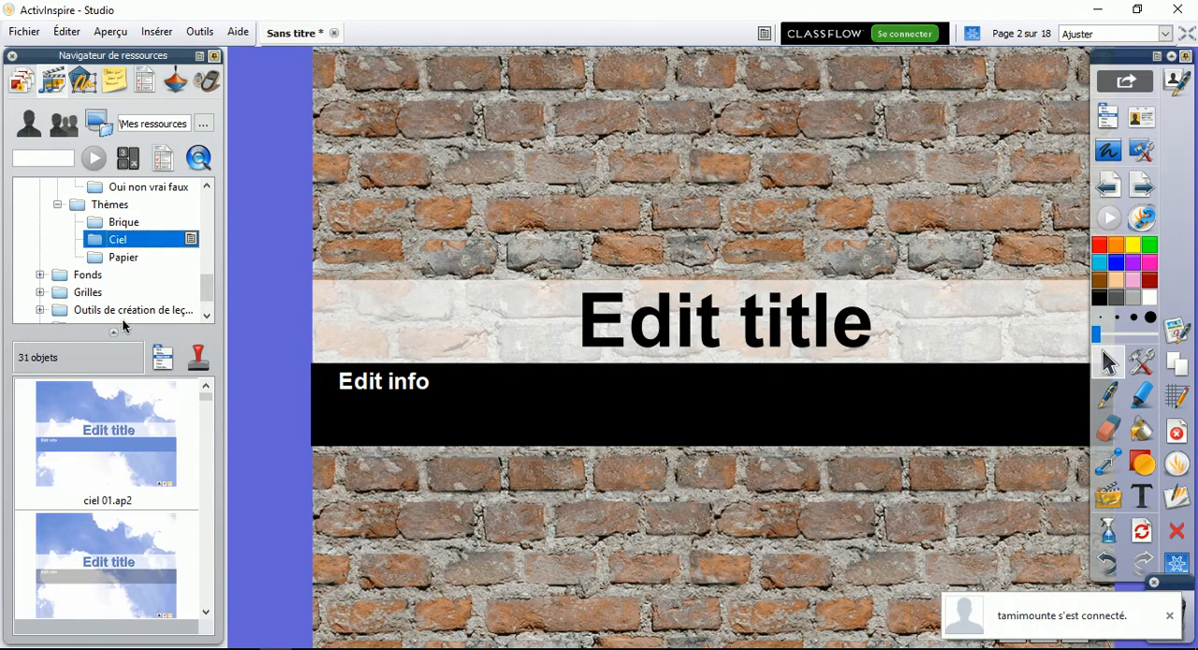
{"action": "double_click", "coordinate": [122, 433]}
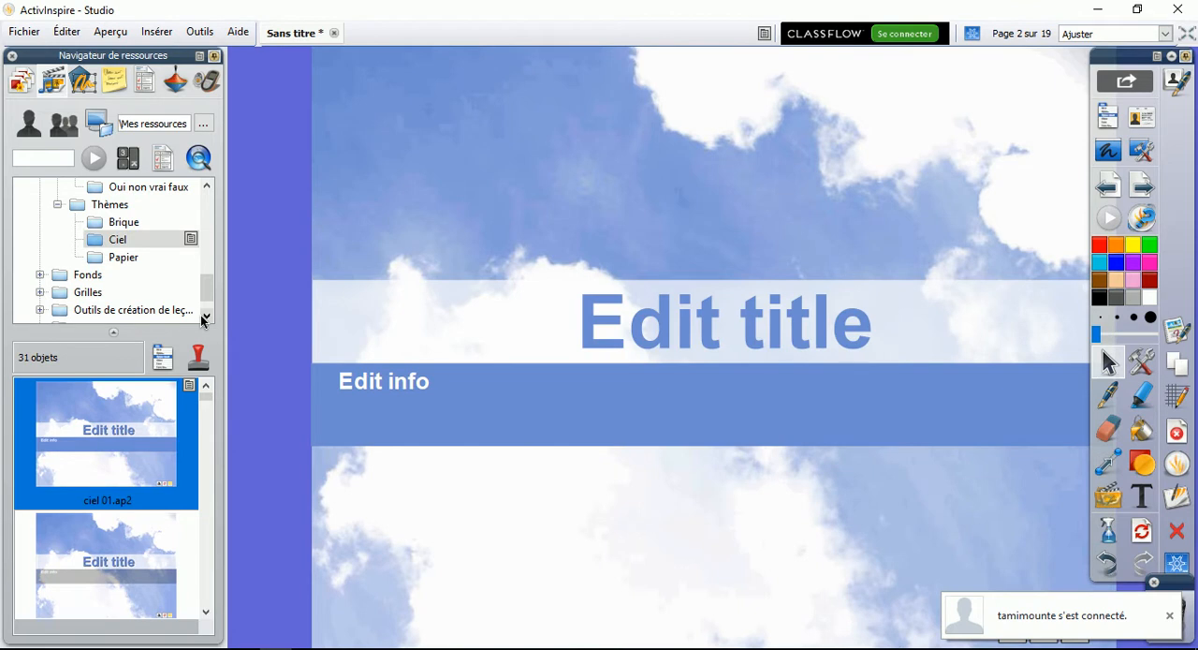
Examine the backgrounds in the Illustration, Motif, Papier, Photographie and Texture folders under Fonds
{"action": "left_click", "coordinate": [207, 316]}
{"action": "left_click", "coordinate": [40, 258]}
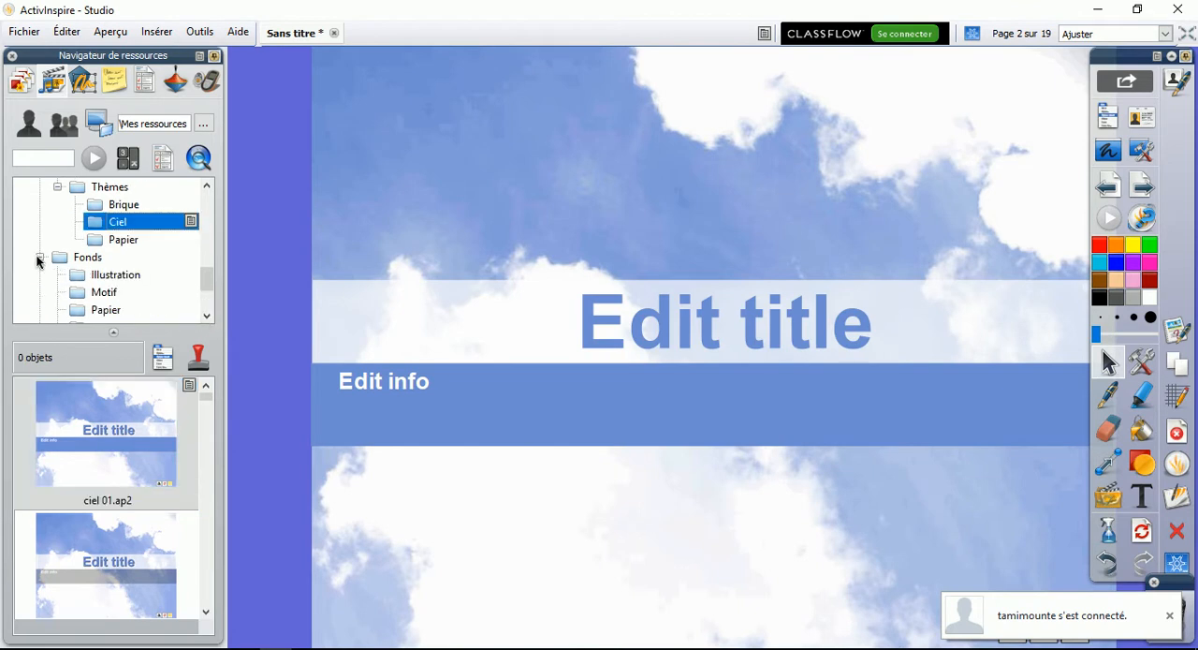
{"action": "left_click", "coordinate": [80, 276]}
{"action": "left_click", "coordinate": [207, 317]}
{"action": "left_click", "coordinate": [208, 316]}
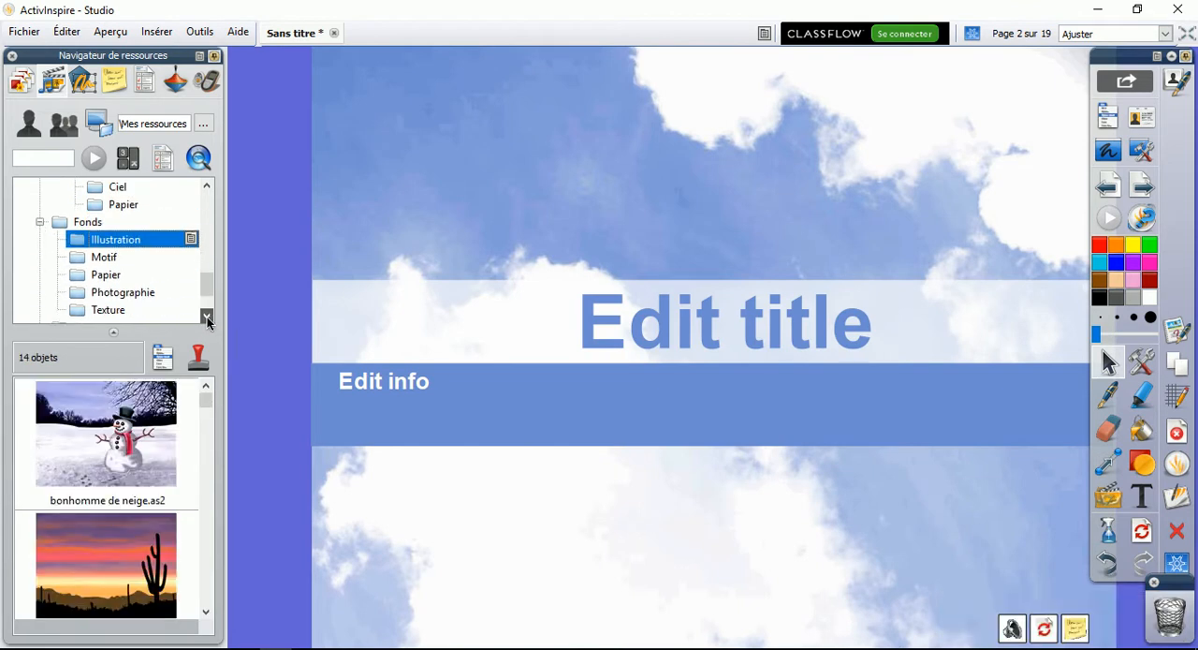
{"action": "left_click_drag", "start_coordinate": [206, 401], "coordinate": [221, 549]}
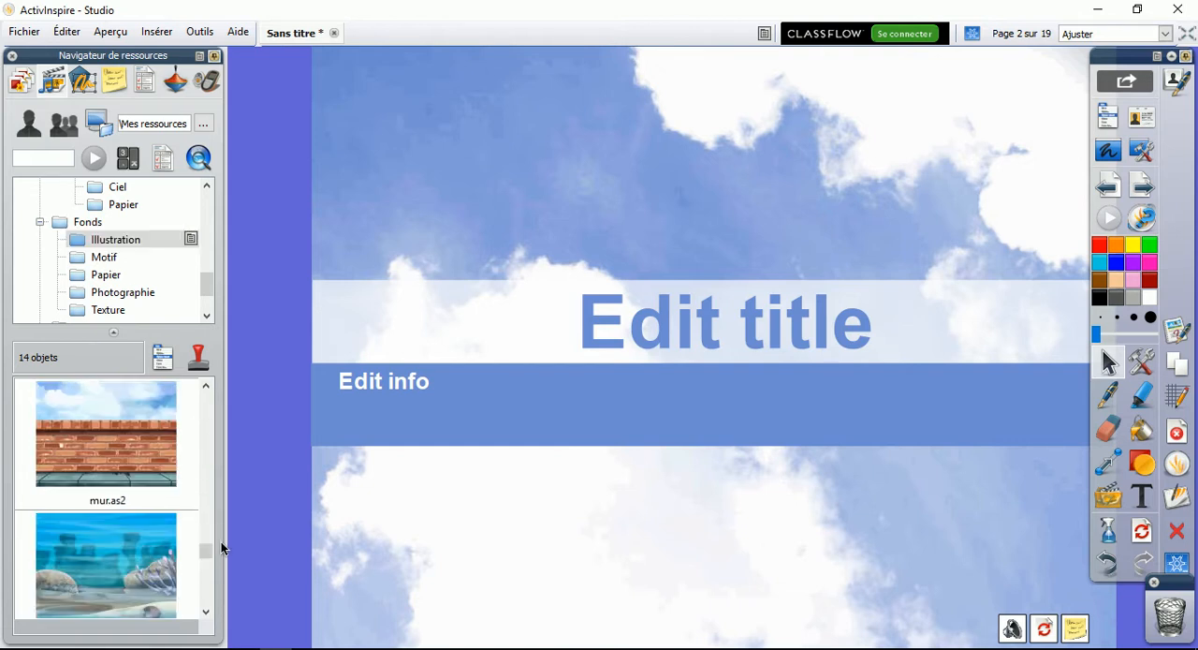
{"action": "left_click", "coordinate": [94, 261]}
{"action": "left_click", "coordinate": [106, 278]}
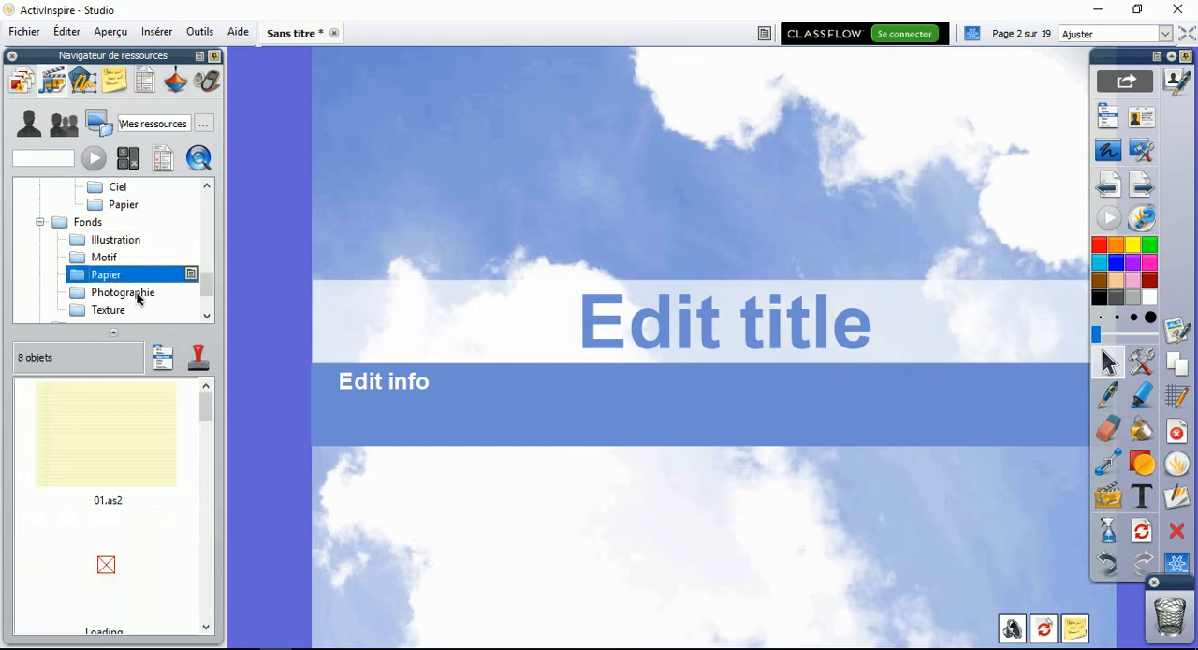
{"action": "left_click", "coordinate": [117, 293]}
{"action": "left_click", "coordinate": [210, 315]}
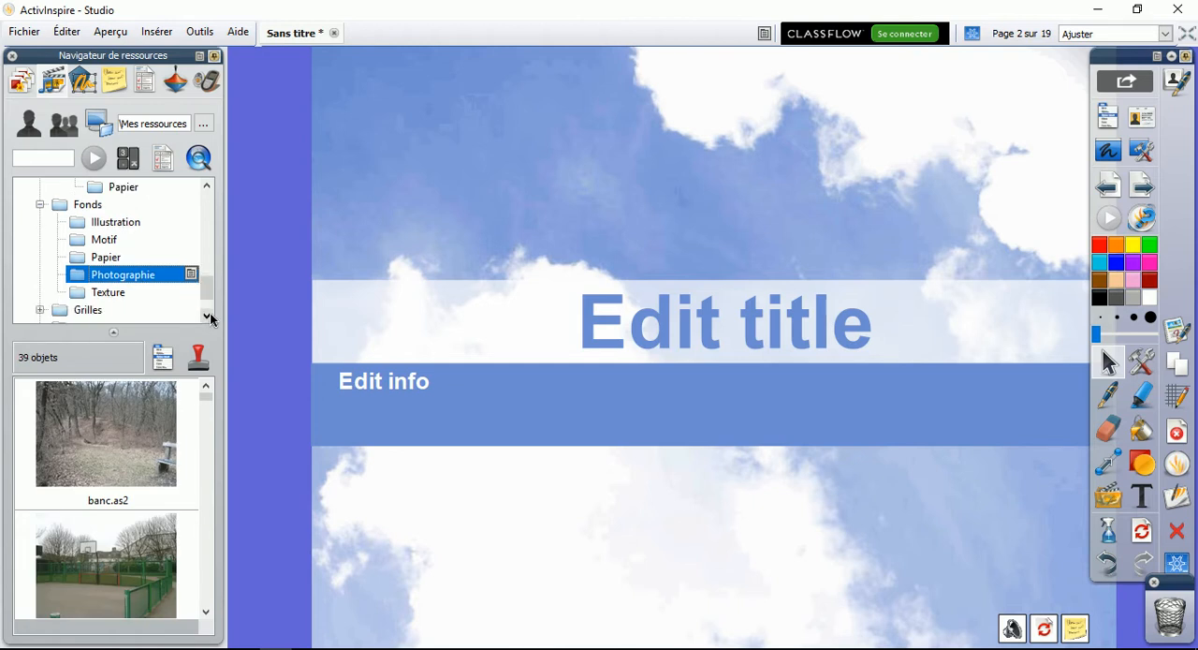
{"action": "left_click", "coordinate": [210, 314]}
{"action": "left_click", "coordinate": [210, 314]}
{"action": "left_click", "coordinate": [107, 257]}
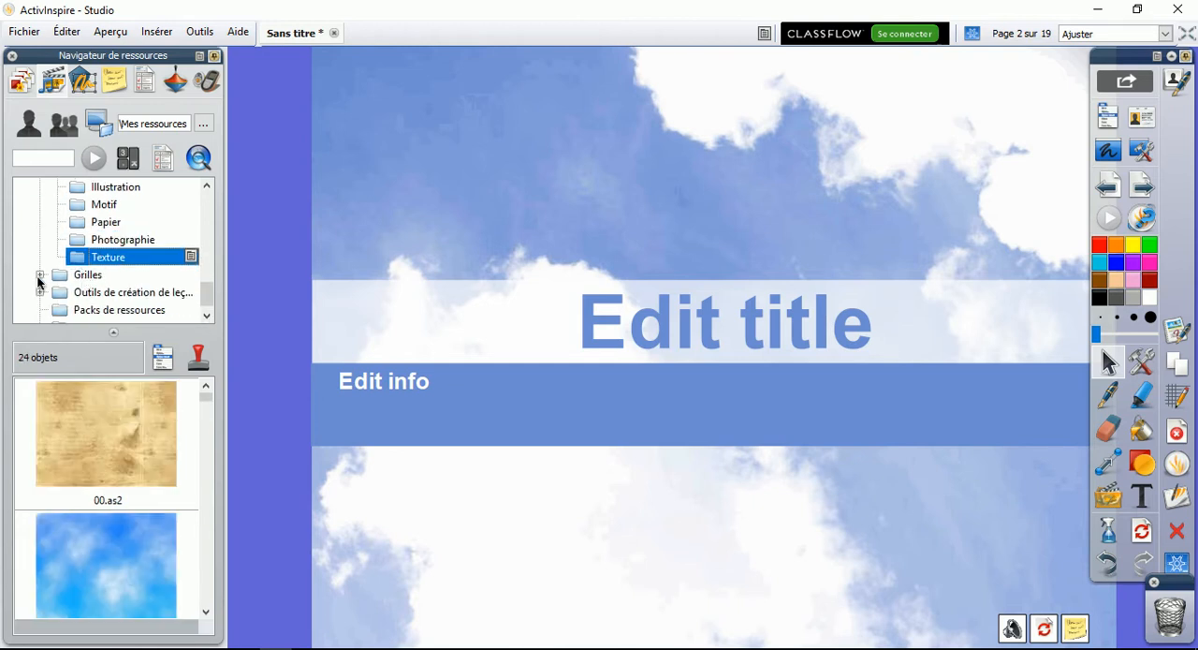
Try to apply the grille 01.ao2 grid from the Autre folder under Grilles to the sky title page
{"action": "left_click", "coordinate": [53, 279]}
{"action": "left_click", "coordinate": [40, 274]}
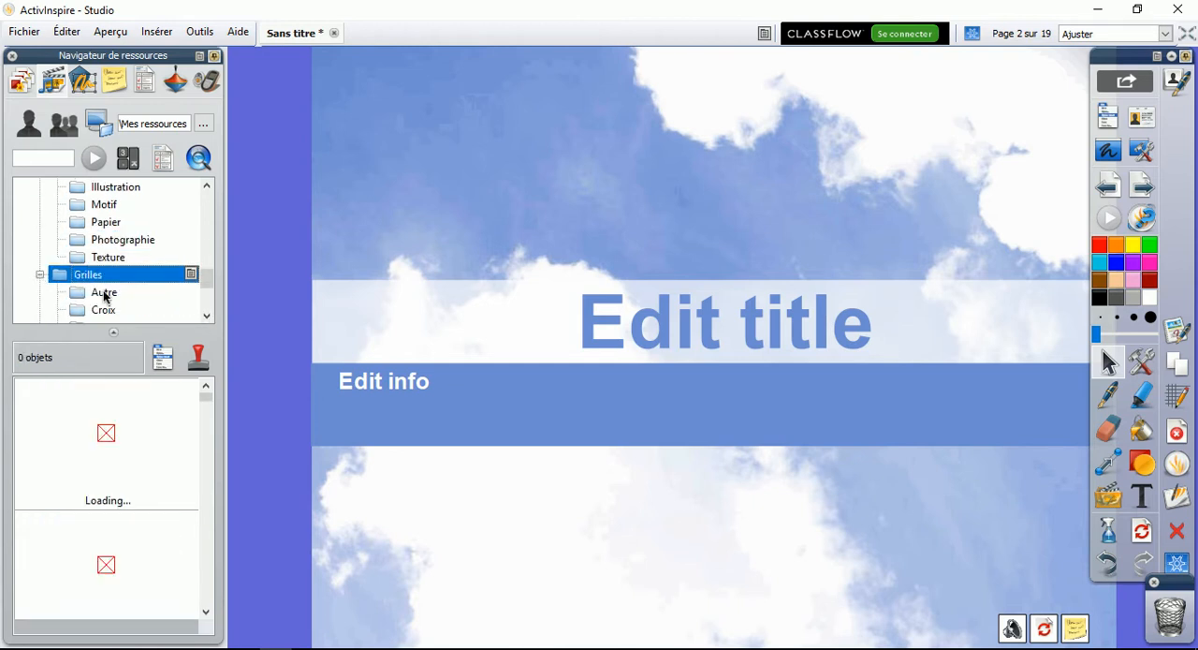
{"action": "left_click", "coordinate": [208, 318]}
{"action": "left_click", "coordinate": [208, 318]}
{"action": "left_click", "coordinate": [208, 318]}
{"action": "left_click", "coordinate": [105, 243]}
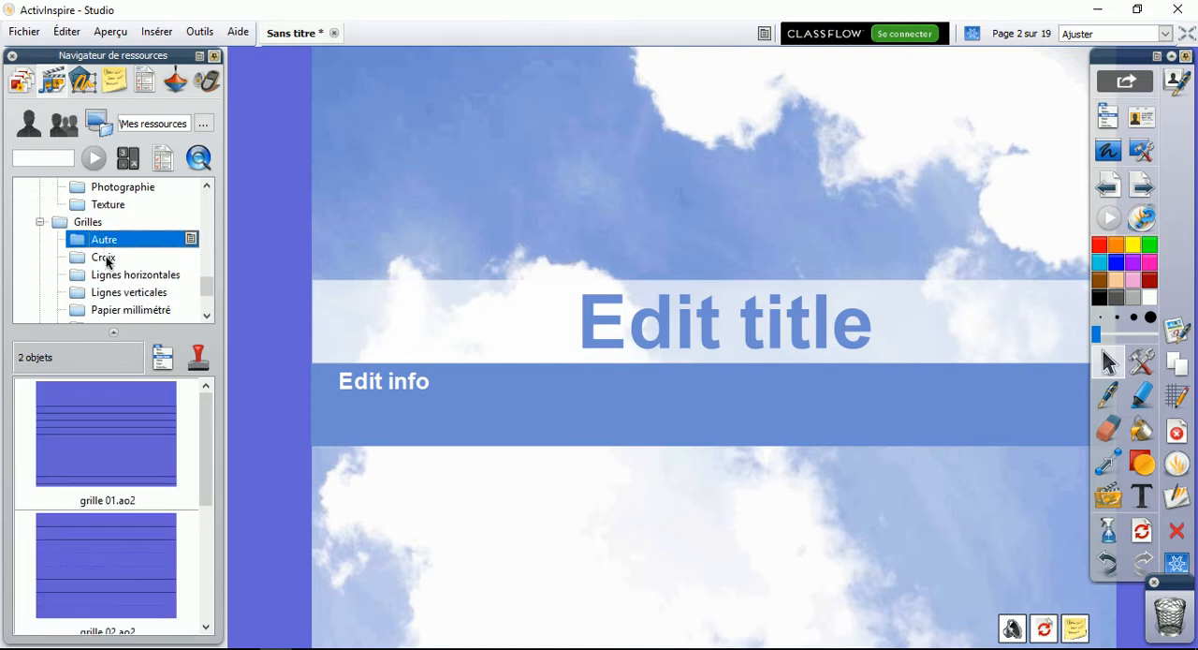
{"action": "left_click", "coordinate": [207, 315]}
{"action": "left_click_drag", "start_coordinate": [105, 432], "coordinate": [551, 375]}
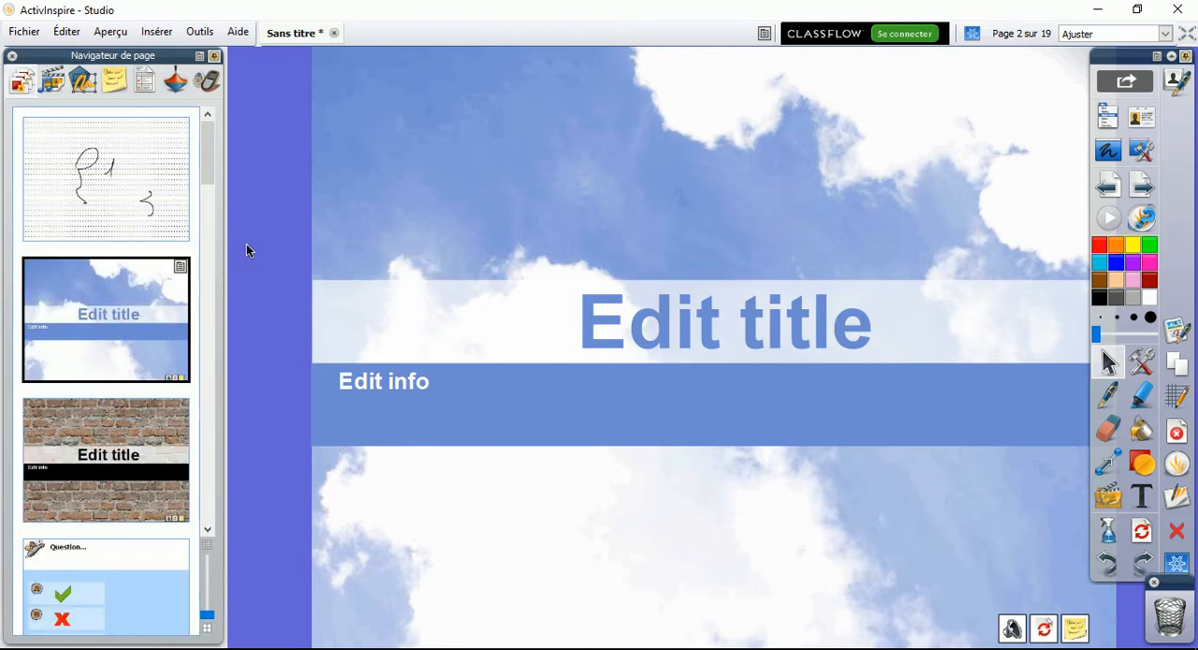
Add a new blank page after the last page of the flipchart
{"action": "left_click_drag", "start_coordinate": [208, 166], "coordinate": [190, 550]}
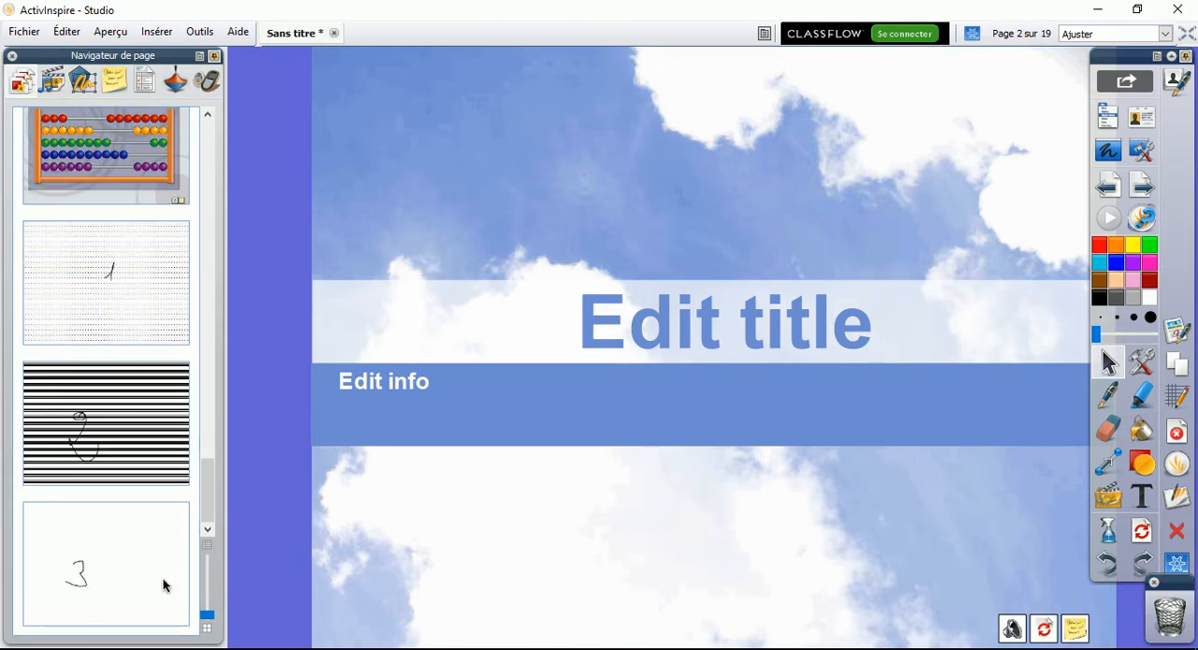
{"action": "left_click", "coordinate": [163, 582]}
{"action": "left_click", "coordinate": [1140, 192]}
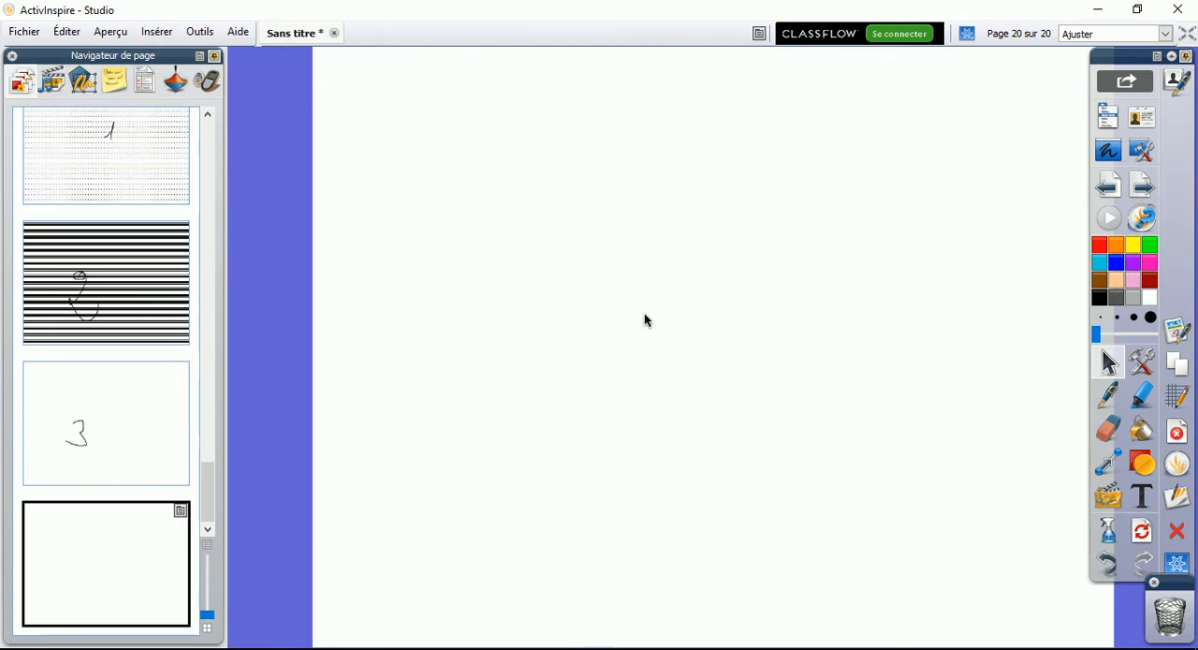
Try the grille 01.ao2 and grille 02.ao2 grids from the Autre folder on the blank page
{"action": "left_click", "coordinate": [52, 81]}
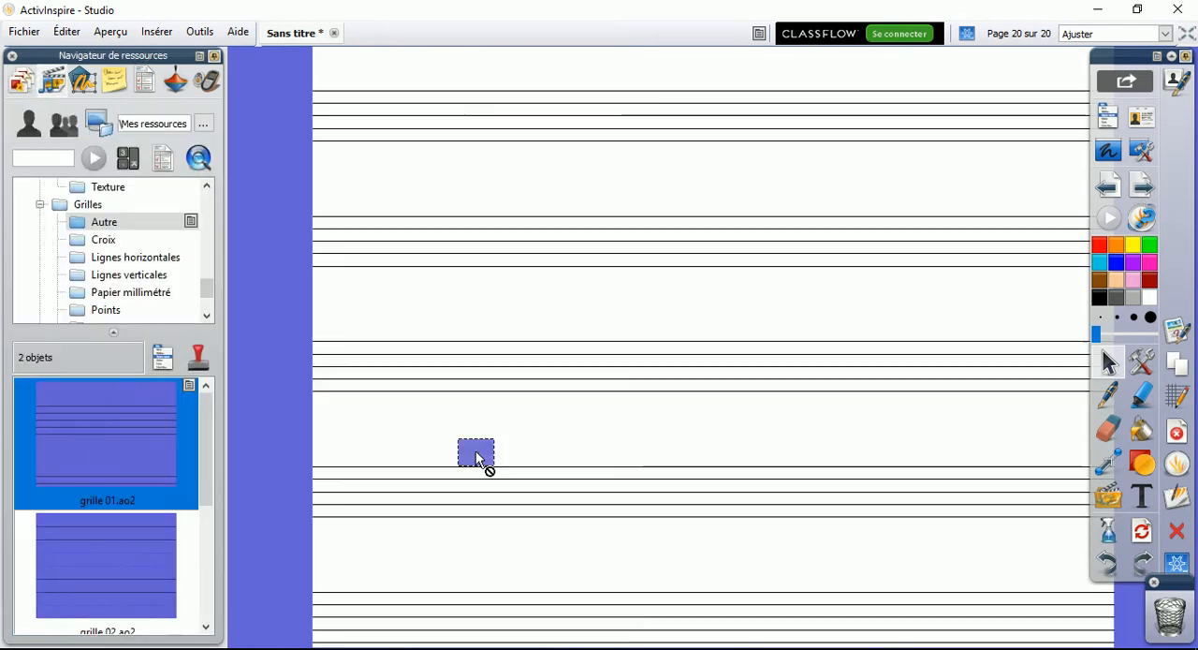
{"action": "left_click_drag", "start_coordinate": [75, 567], "coordinate": [601, 498]}
{"action": "scroll", "coordinate": [190, 453], "scroll_direction": "down", "scroll_amount": 1}
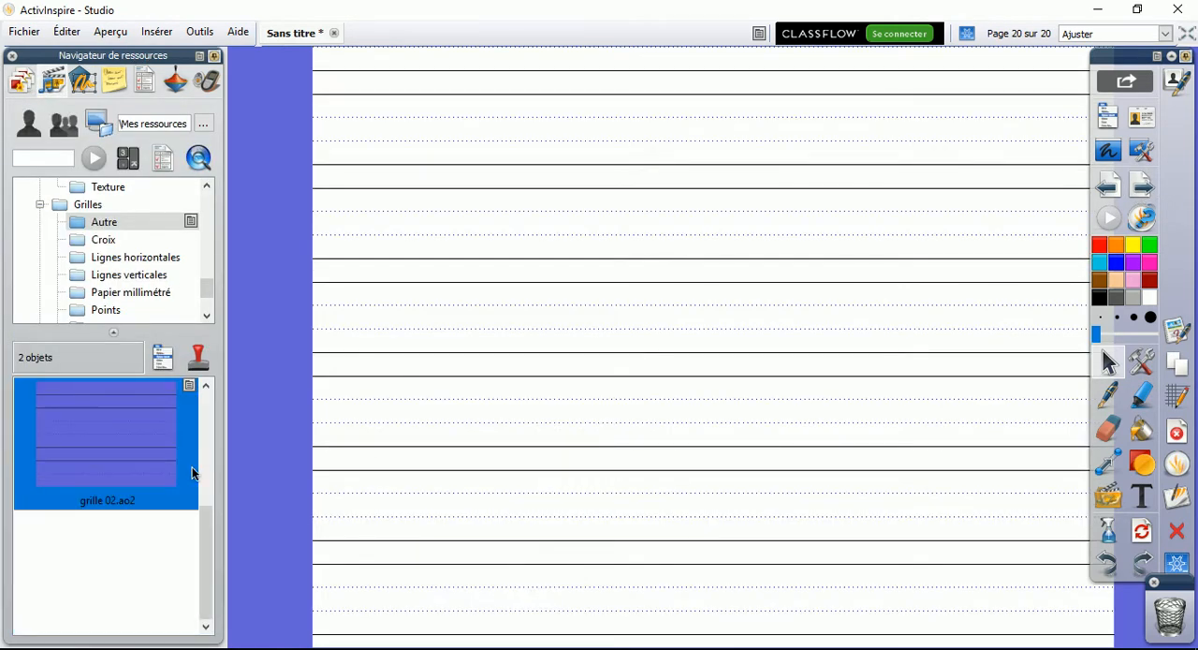
Try the grille.ao2 grid from Croix and both grids from Lignes horizontales on the page
{"action": "left_click", "coordinate": [118, 239]}
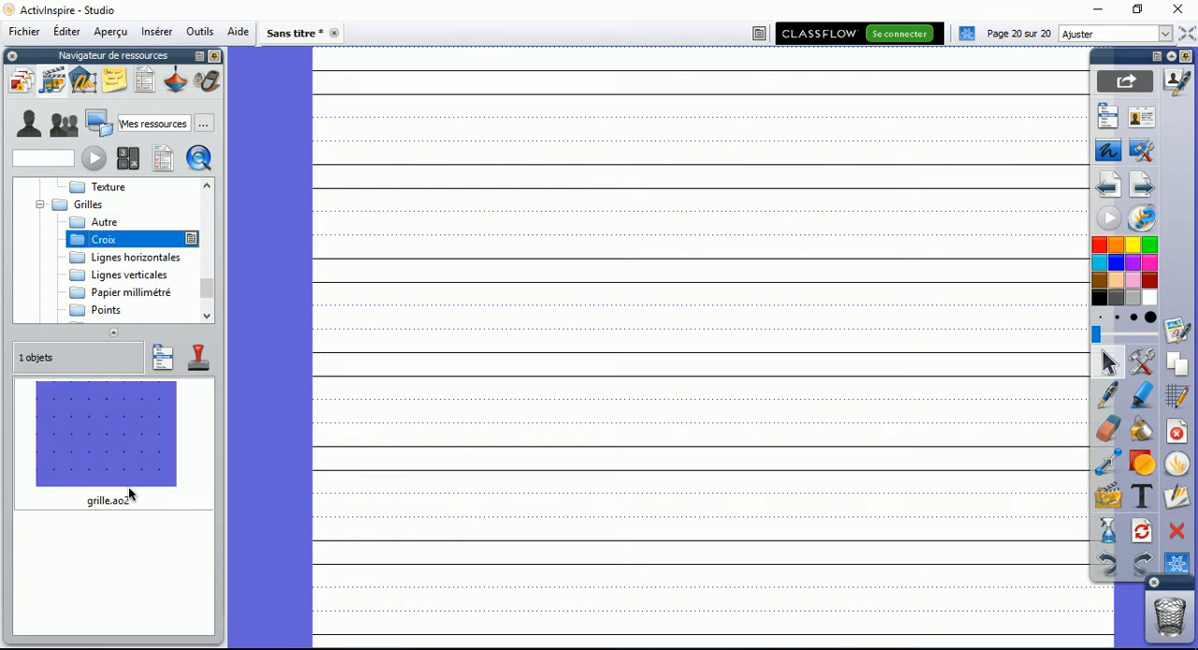
{"action": "left_click_drag", "start_coordinate": [125, 484], "coordinate": [703, 441]}
{"action": "left_click", "coordinate": [89, 259]}
{"action": "left_click_drag", "start_coordinate": [129, 415], "coordinate": [468, 460]}
{"action": "left_click_drag", "start_coordinate": [142, 554], "coordinate": [586, 534]}
{"action": "scroll", "coordinate": [209, 491], "scroll_direction": "down", "scroll_amount": 3}
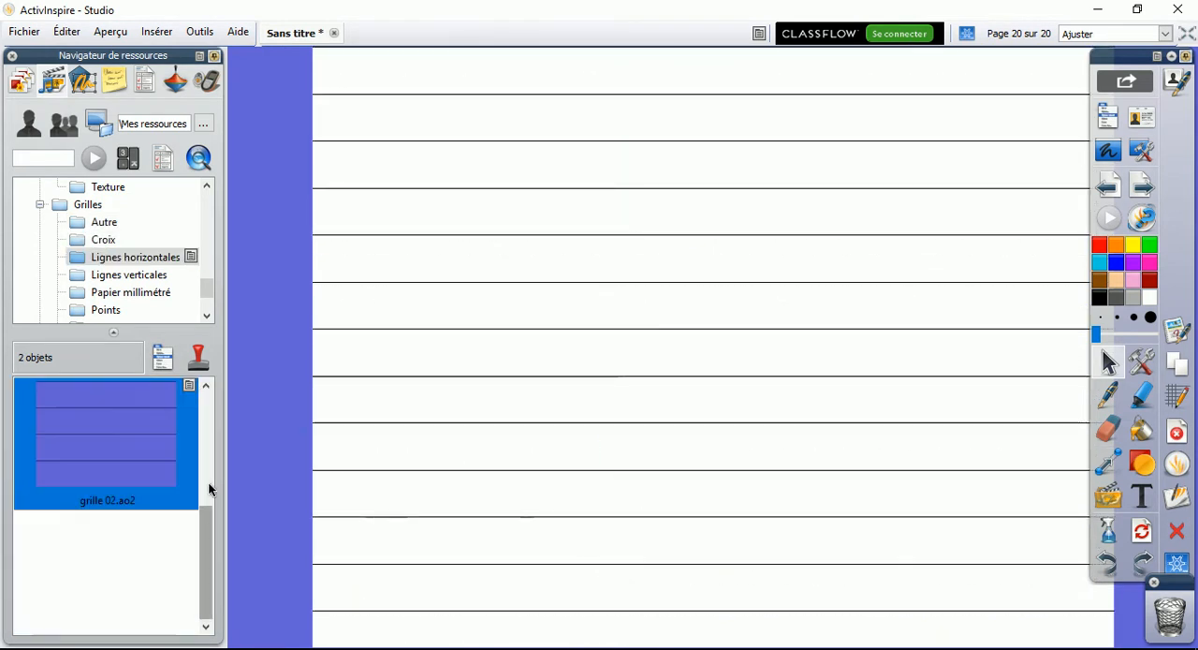
Try grille 01.ao2 from Lignes verticales and grille 01.ao2 from Papier millimétré as the page grid
{"action": "left_click", "coordinate": [112, 275]}
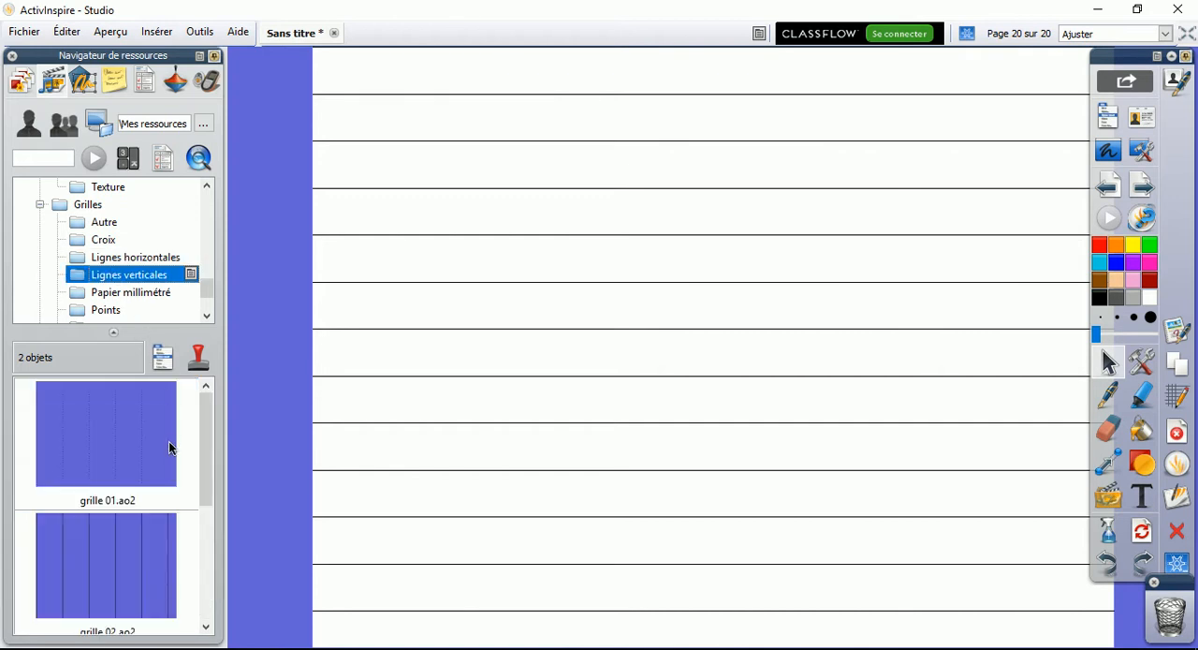
{"action": "left_click_drag", "start_coordinate": [171, 441], "coordinate": [532, 411]}
{"action": "left_click", "coordinate": [149, 293]}
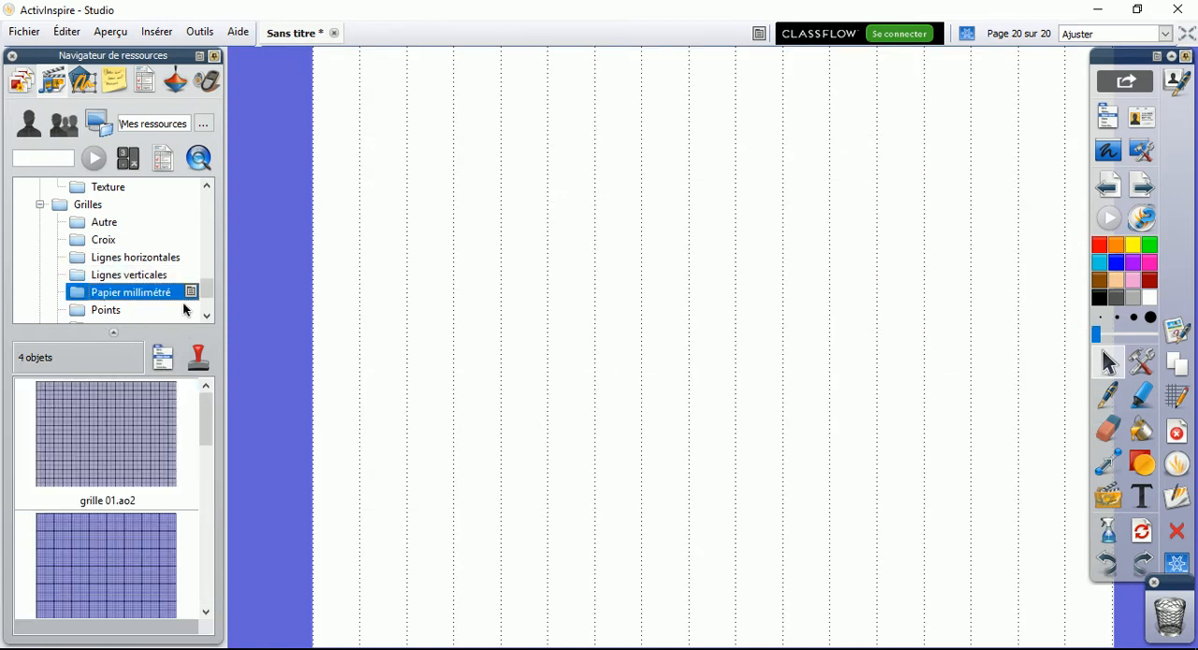
{"action": "left_click_drag", "start_coordinate": [142, 447], "coordinate": [620, 416]}
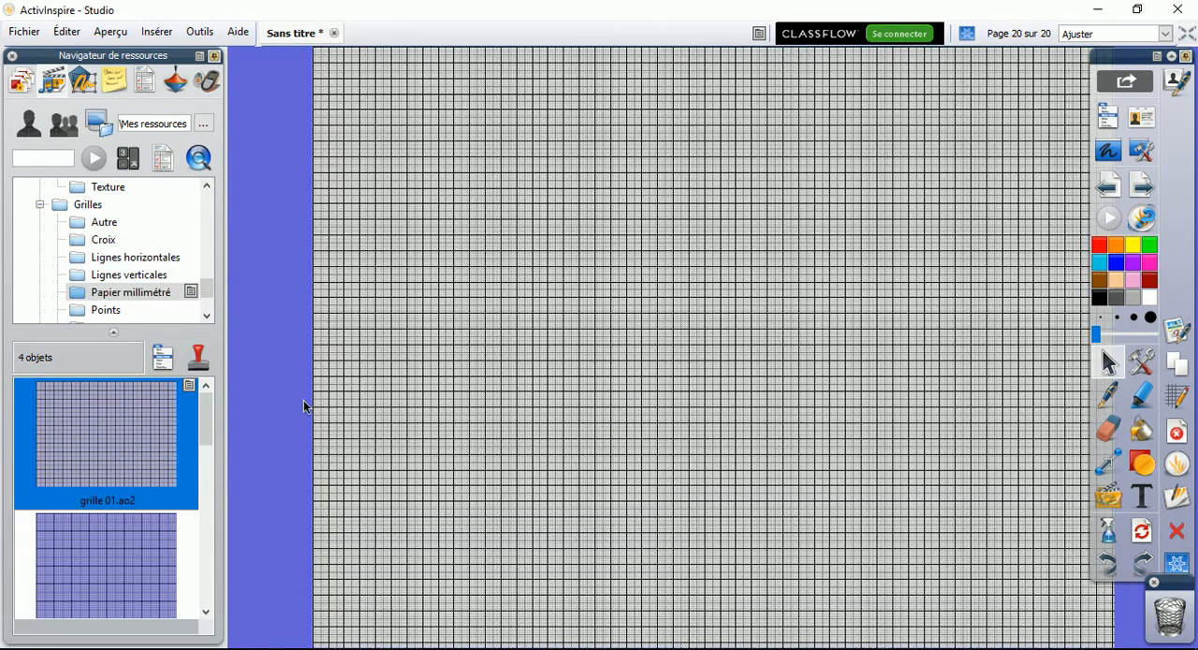
Try the grille 01.ao2 grid from the Points folder on the page
{"action": "left_click", "coordinate": [208, 316]}
{"action": "left_click", "coordinate": [208, 317]}
{"action": "left_click", "coordinate": [145, 275]}
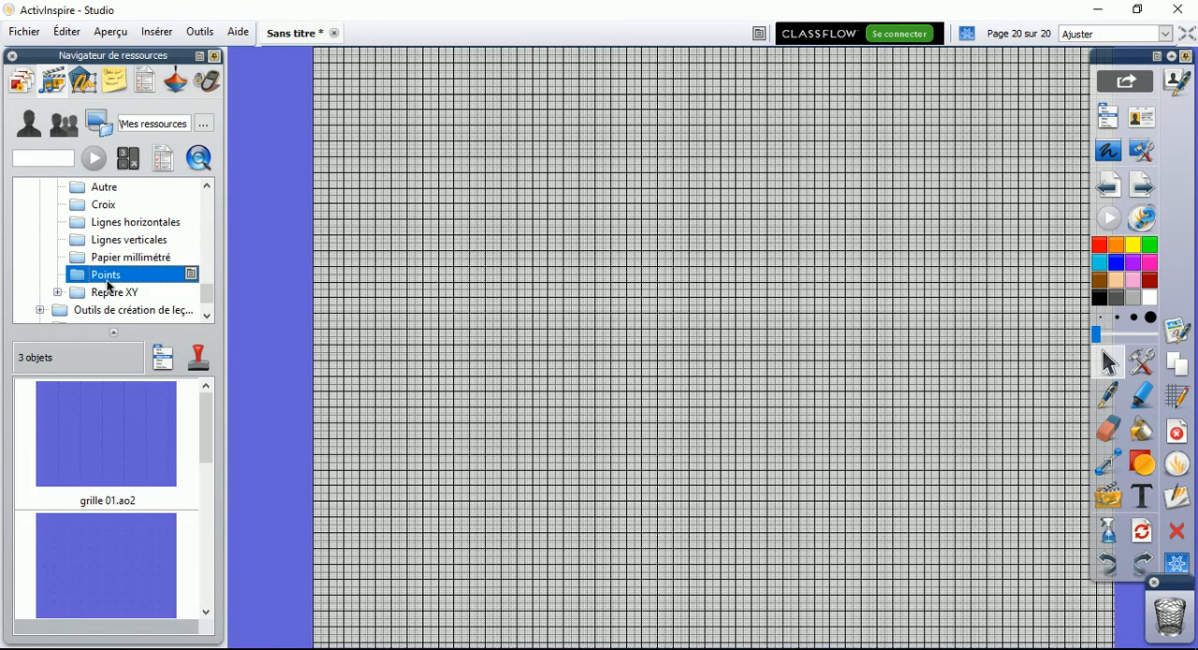
{"action": "double_click", "coordinate": [147, 425]}
Apply the grille 01.ao2 grid from the 45 degrés folder under Repère XY to the page
{"action": "left_click", "coordinate": [208, 317]}
{"action": "left_click", "coordinate": [115, 275]}
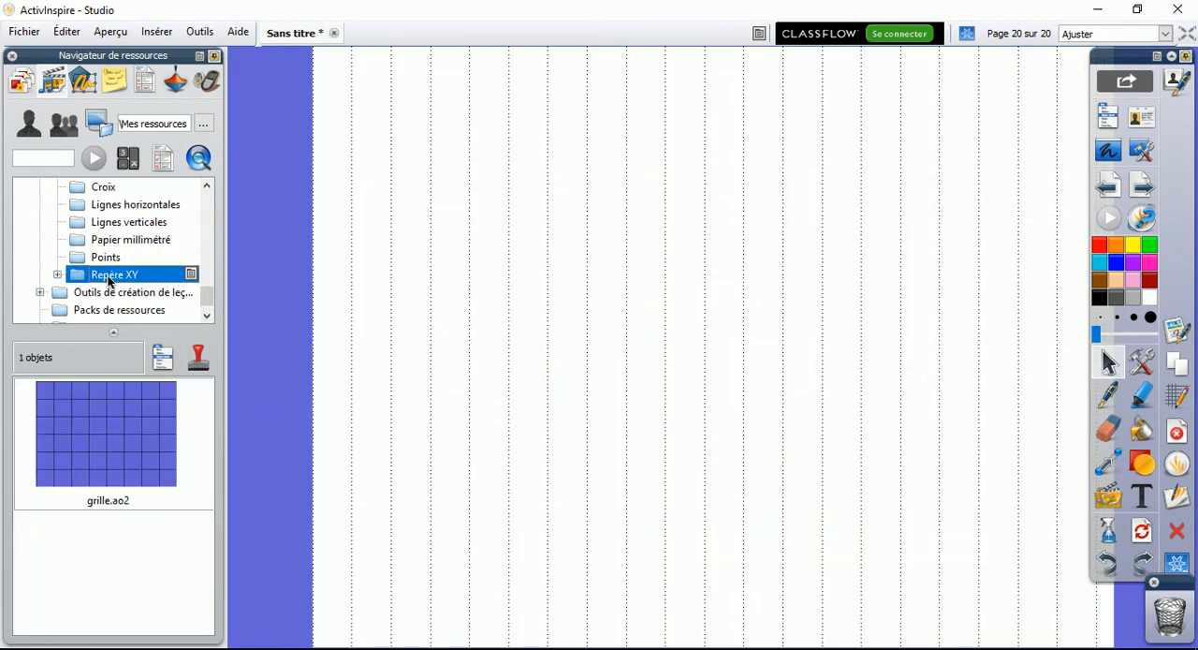
{"action": "left_click", "coordinate": [57, 274]}
{"action": "left_click", "coordinate": [125, 293]}
{"action": "left_click", "coordinate": [131, 310]}
{"action": "double_click", "coordinate": [110, 446]}
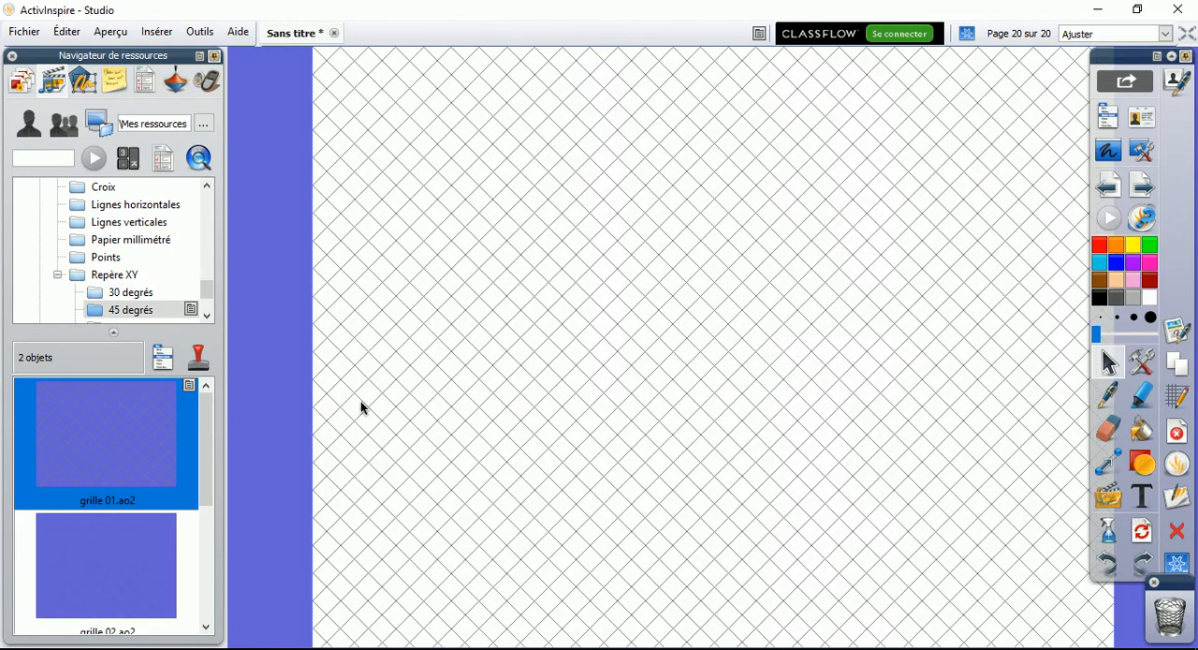
Place the numbered buttons 1 and 2 from Boutons et icônes under Outils de création de leçons on the page
{"action": "left_click", "coordinate": [209, 316]}
{"action": "left_click", "coordinate": [209, 316]}
{"action": "left_click", "coordinate": [147, 274]}
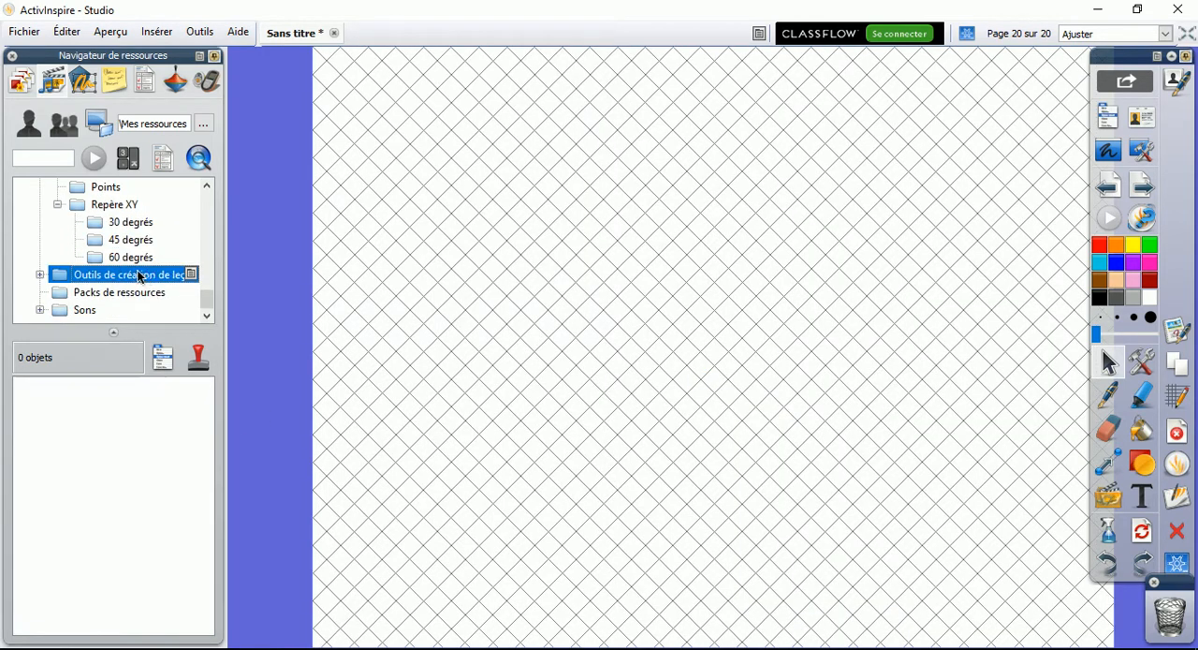
{"action": "left_click", "coordinate": [39, 274]}
{"action": "left_click", "coordinate": [124, 292]}
{"action": "left_click_drag", "start_coordinate": [128, 419], "coordinate": [639, 275]}
{"action": "left_click_drag", "start_coordinate": [118, 573], "coordinate": [562, 465]}
Place the question 01.as2 box from Espaces de question above the numbered buttons on the page
{"action": "left_click", "coordinate": [209, 317]}
{"action": "left_click", "coordinate": [140, 277]}
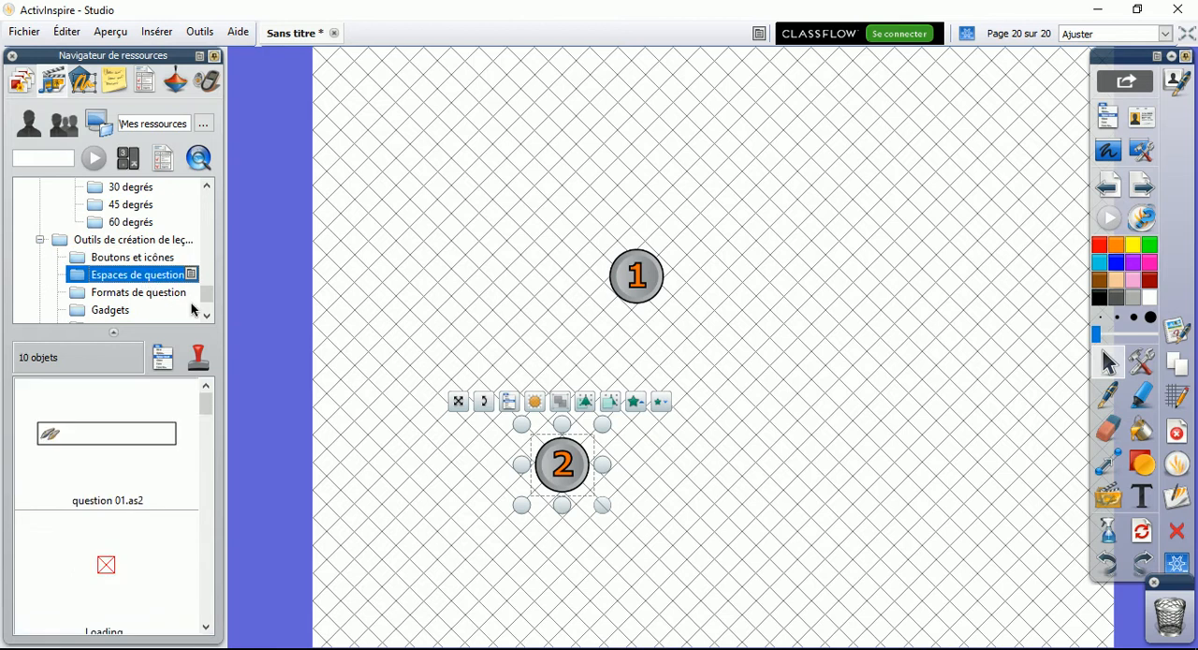
{"action": "left_click", "coordinate": [117, 428]}
{"action": "left_click_drag", "start_coordinate": [117, 429], "coordinate": [732, 142]}
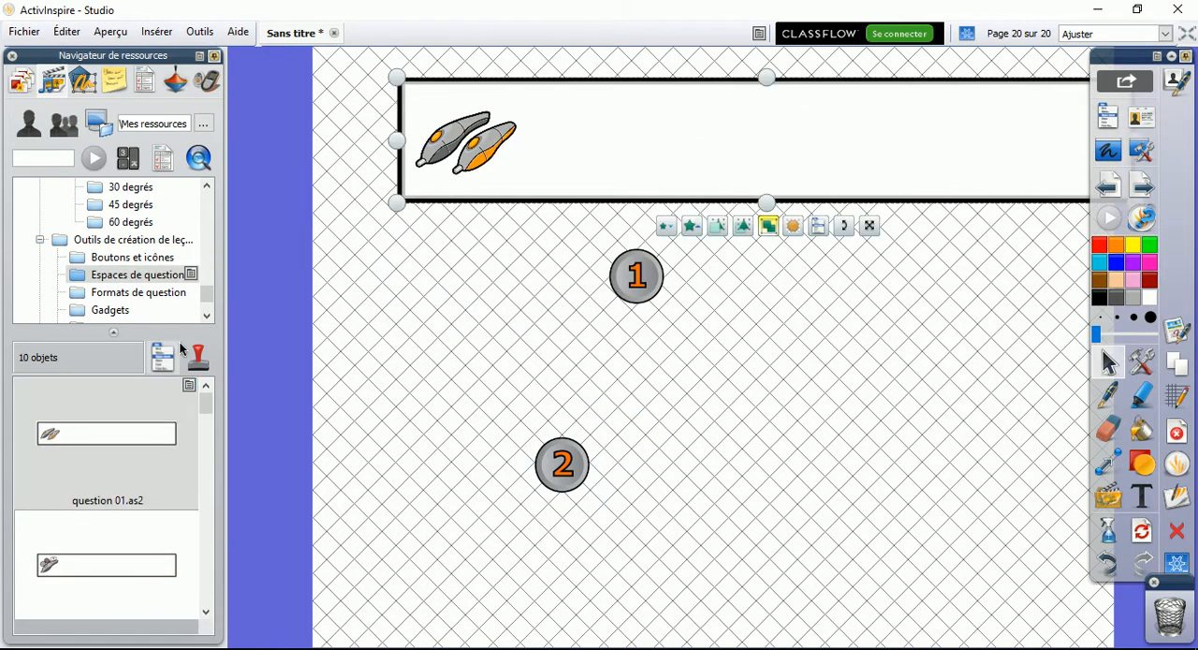
Browse the Formats de question samples and the Animaux and Effets sounds under Sons
{"action": "left_click", "coordinate": [140, 284]}
{"action": "left_click", "coordinate": [141, 293]}
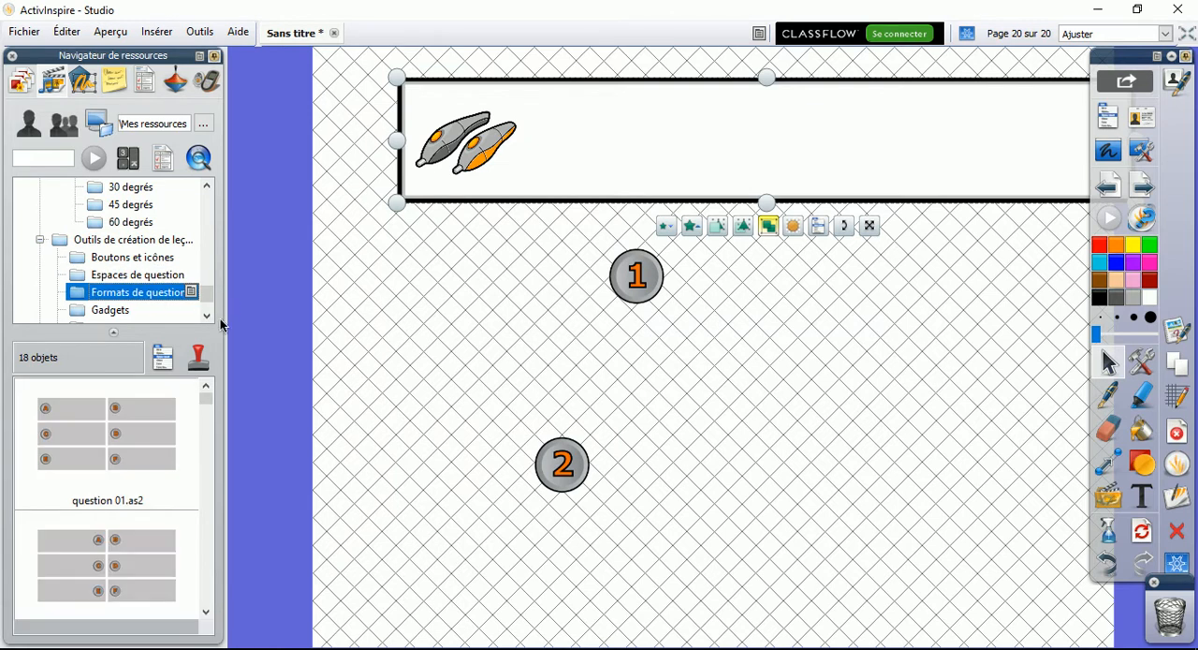
{"action": "left_click", "coordinate": [207, 315]}
{"action": "left_click", "coordinate": [207, 315]}
{"action": "left_click", "coordinate": [206, 316]}
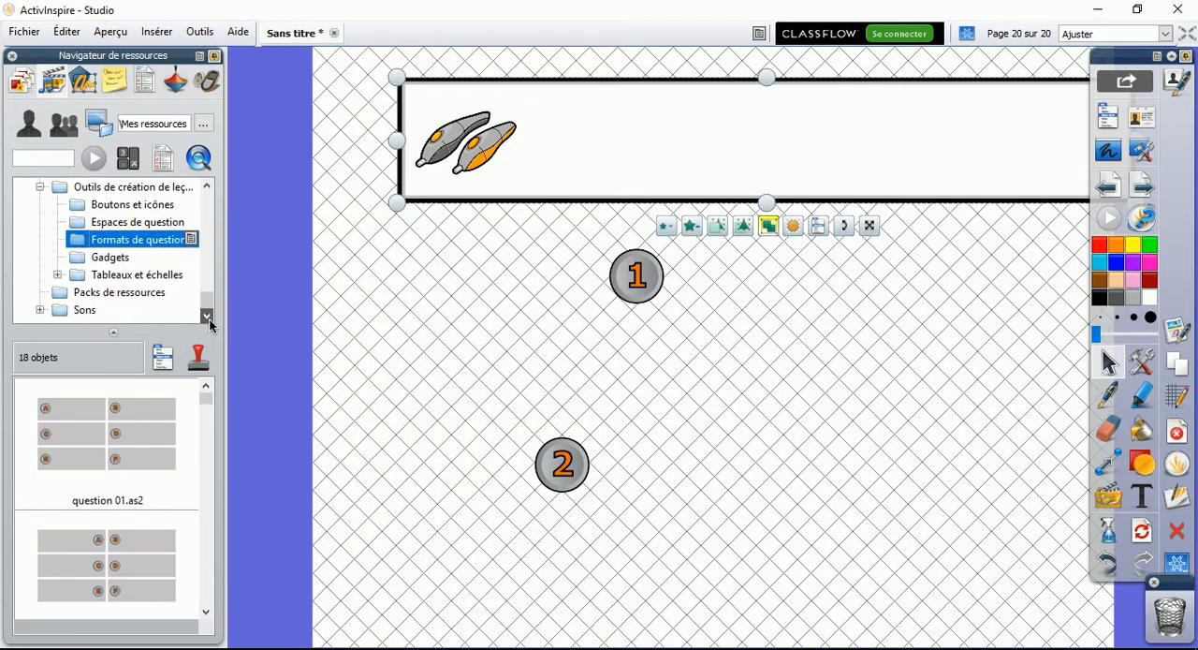
{"action": "left_click", "coordinate": [83, 309]}
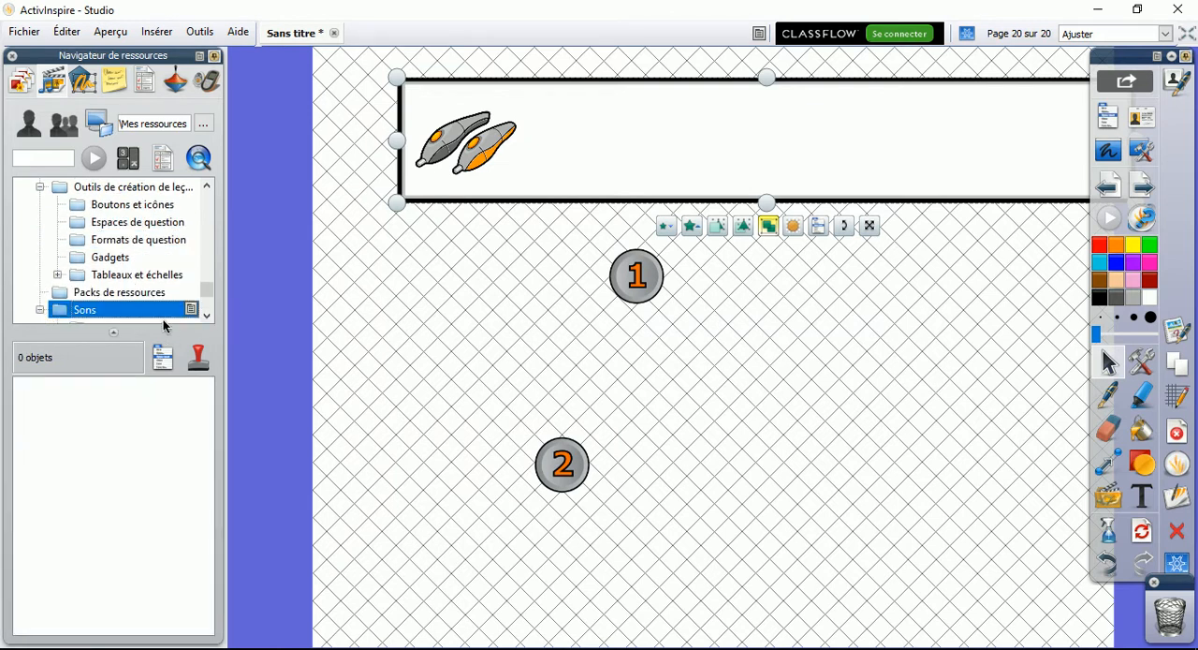
{"action": "left_click", "coordinate": [207, 316]}
{"action": "left_click", "coordinate": [207, 315]}
{"action": "left_click", "coordinate": [132, 293]}
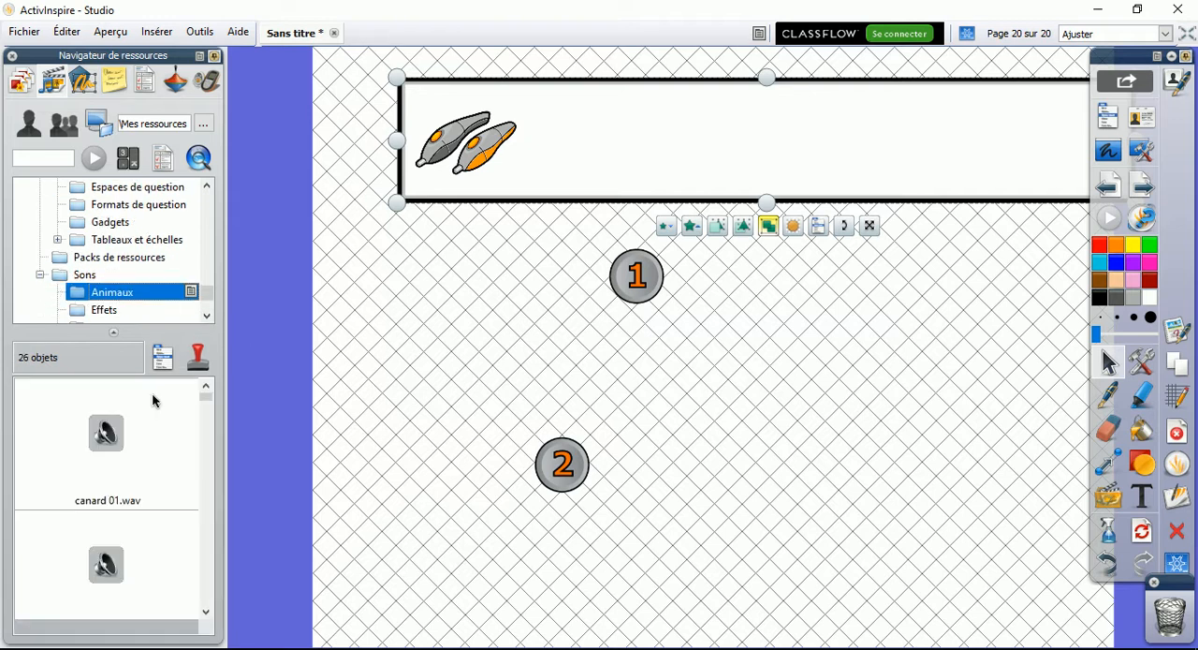
{"action": "left_click", "coordinate": [206, 315]}
{"action": "left_click", "coordinate": [207, 315]}
{"action": "left_click", "coordinate": [106, 278]}
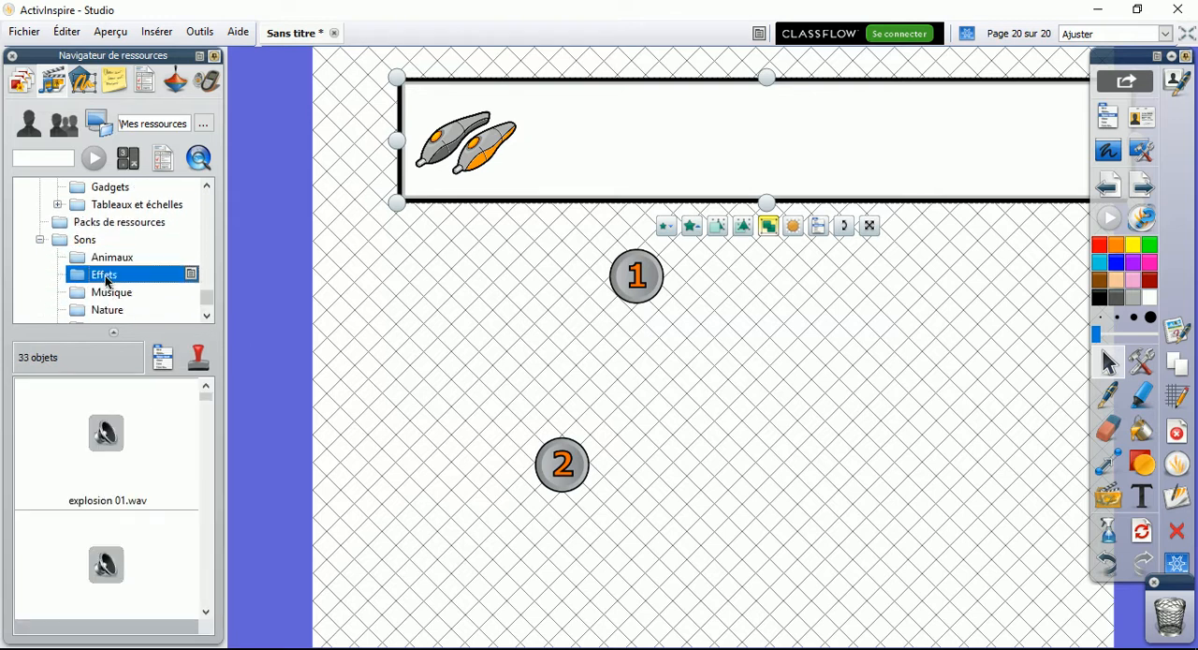
Place the cymbales.wav sound from Musique between the two numbered buttons and test its playback
{"action": "left_click", "coordinate": [112, 293]}
{"action": "left_click_drag", "start_coordinate": [102, 473], "coordinate": [451, 381]}
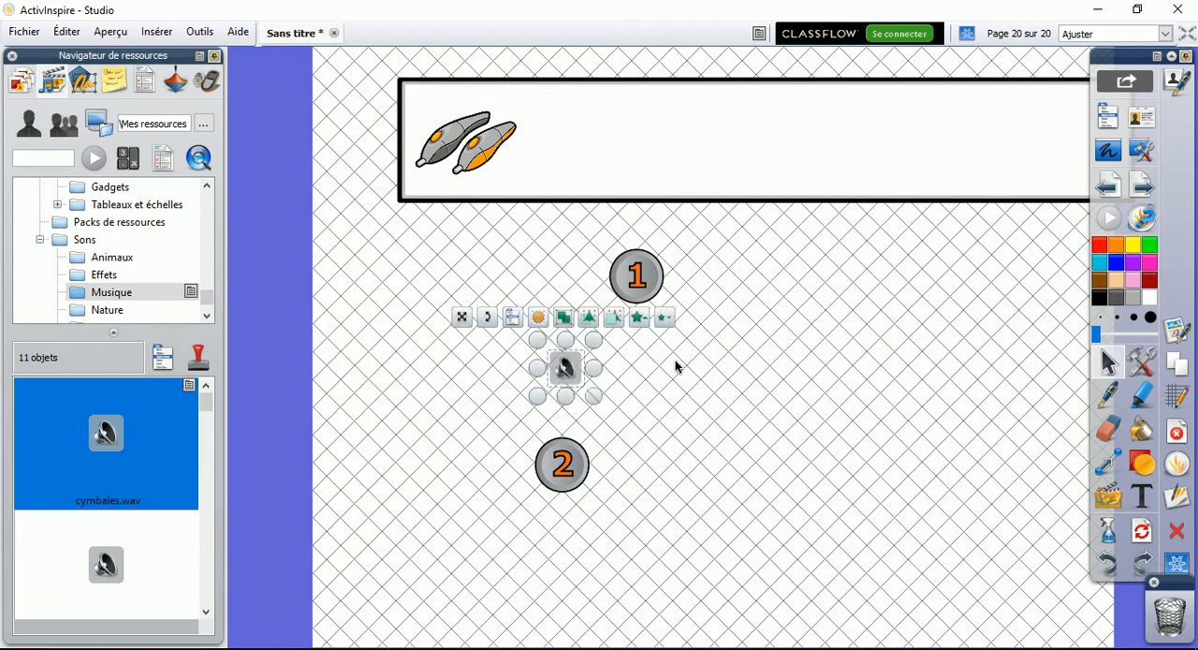
{"action": "left_click", "coordinate": [564, 371]}
{"action": "left_click", "coordinate": [322, 263]}
{"action": "left_click", "coordinate": [351, 263]}
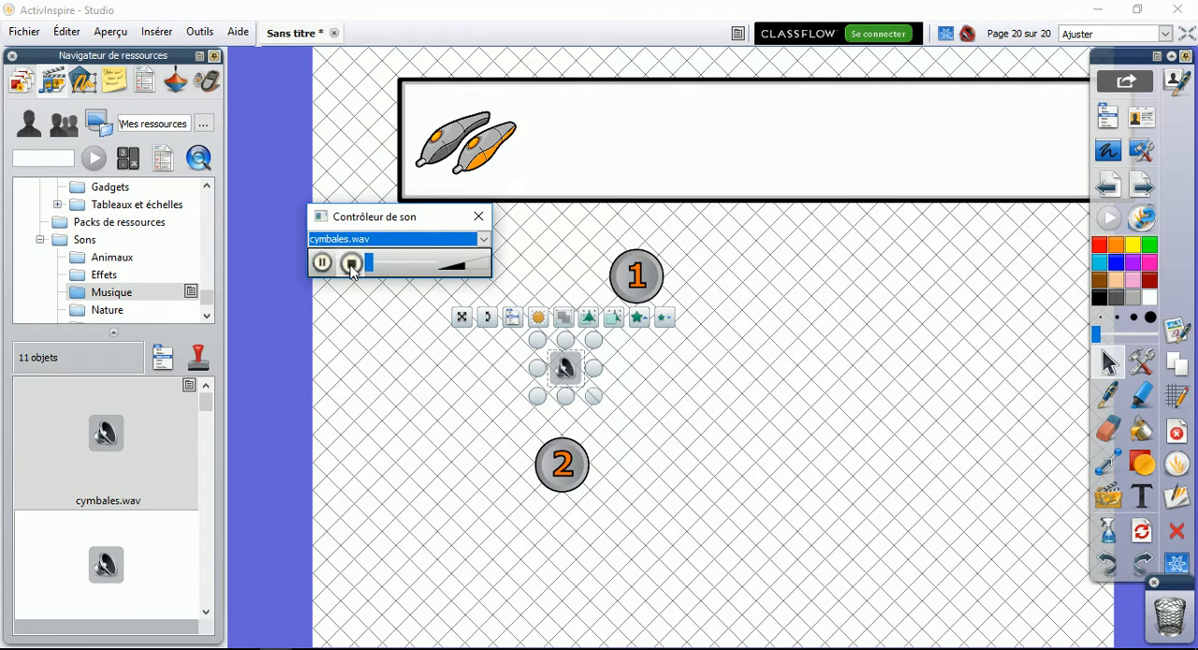
{"action": "left_click", "coordinate": [478, 217]}
Browse the remaining Musique sounds and the sounds in the Nature folder
{"action": "left_click_drag", "start_coordinate": [206, 403], "coordinate": [180, 527]}
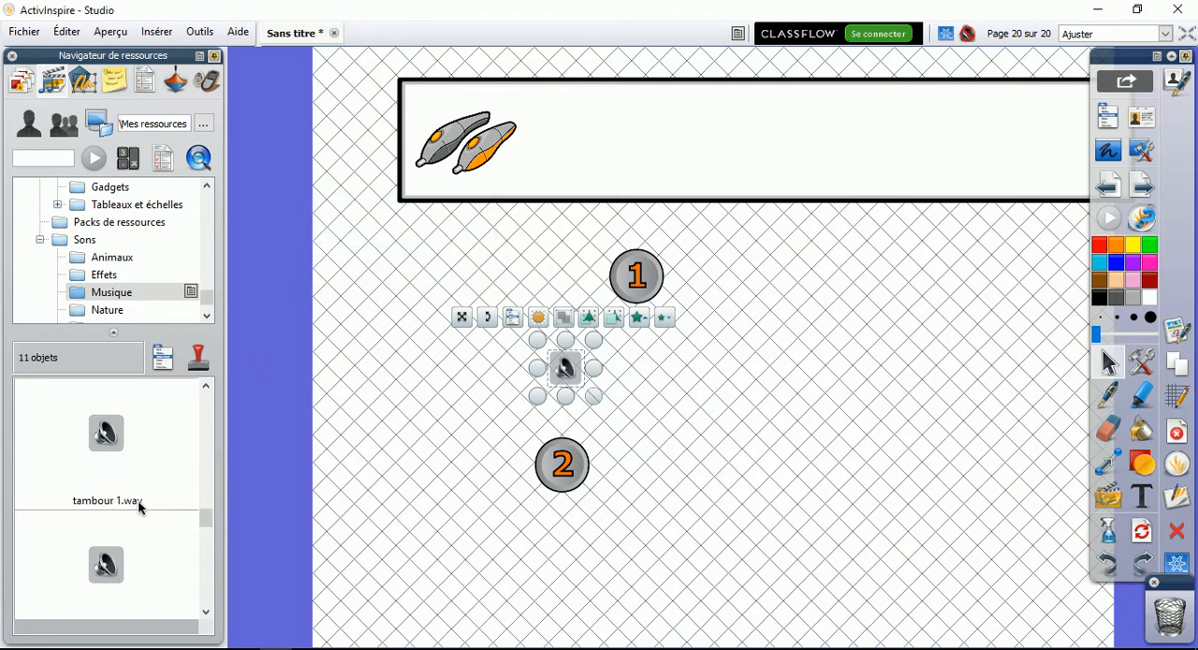
{"action": "left_click", "coordinate": [103, 311]}
{"action": "left_click_drag", "start_coordinate": [208, 412], "coordinate": [208, 448]}
{"action": "left_click", "coordinate": [207, 317]}
{"action": "left_click", "coordinate": [207, 318]}
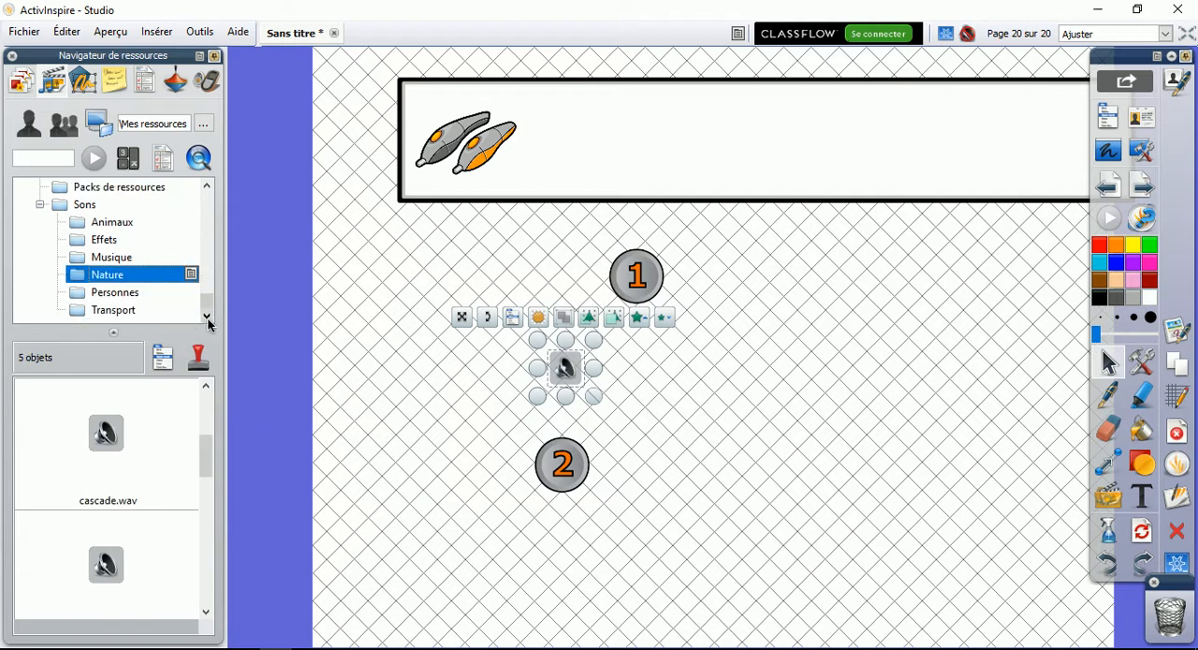
Open the object browser, move button 1 below the question box's left end, and transfer Button 1 to Couche de fond
{"action": "left_click", "coordinate": [84, 90]}
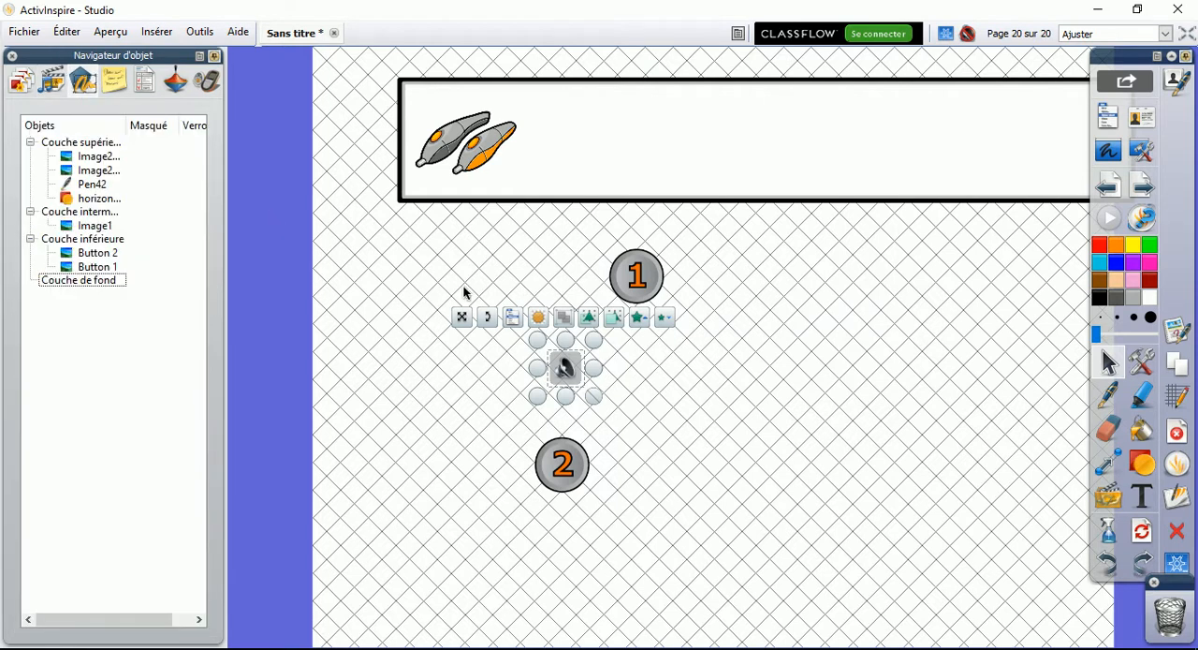
{"action": "left_click", "coordinate": [641, 298]}
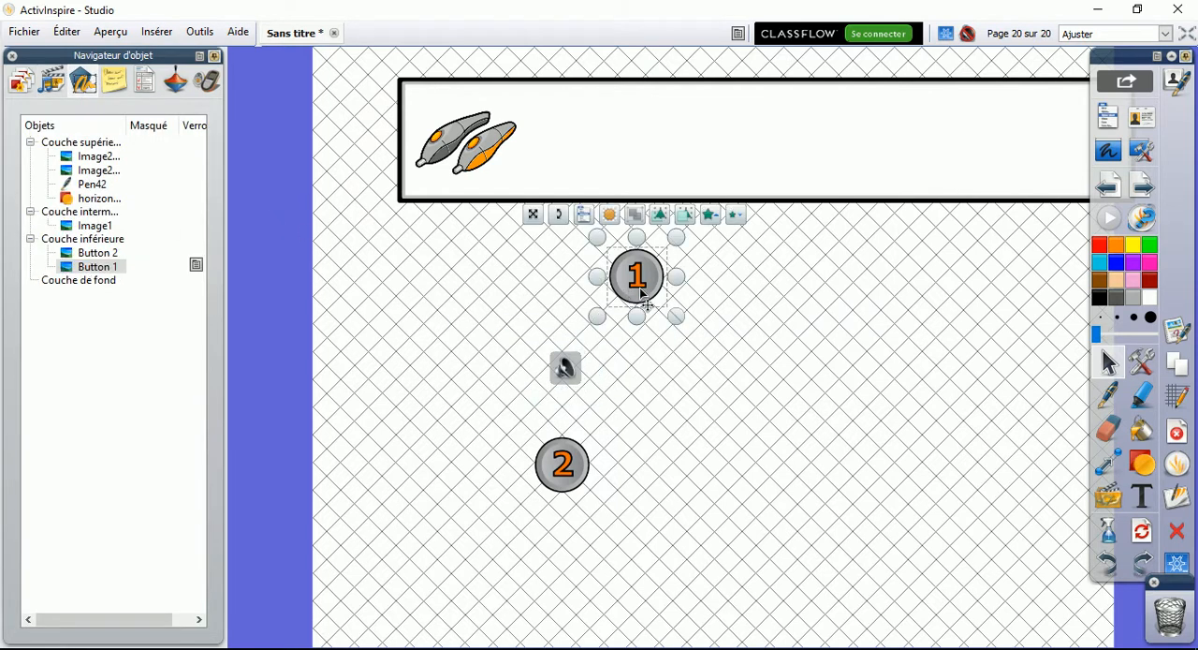
{"action": "left_click_drag", "start_coordinate": [646, 292], "coordinate": [438, 296]}
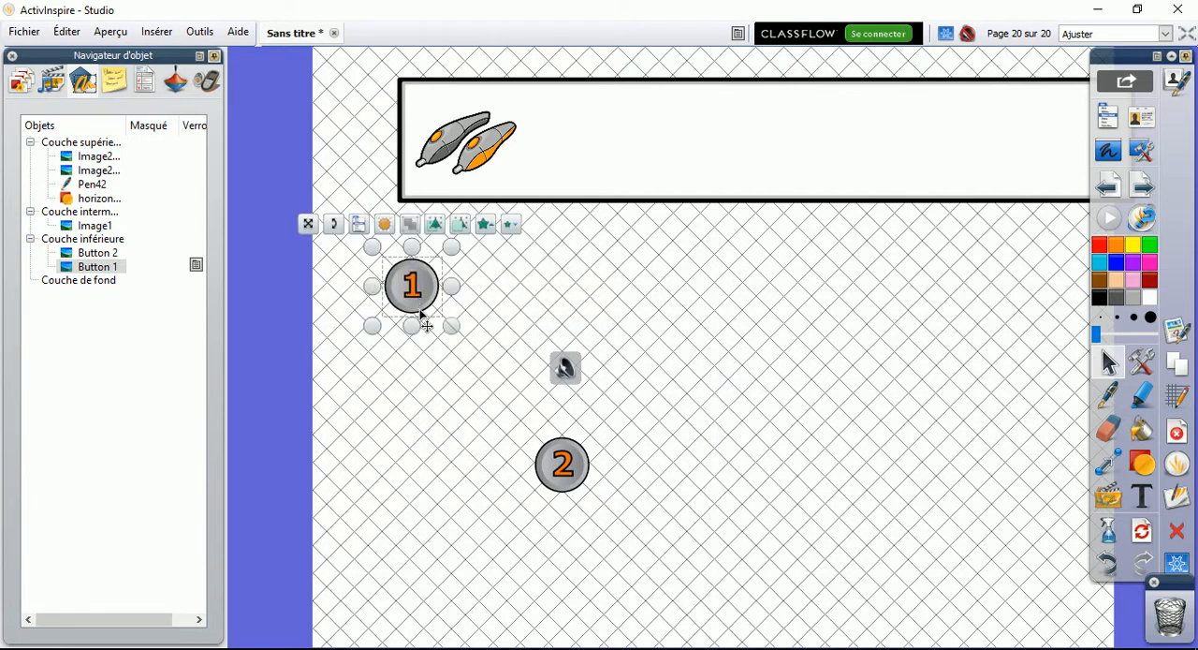
{"action": "left_click", "coordinate": [109, 268]}
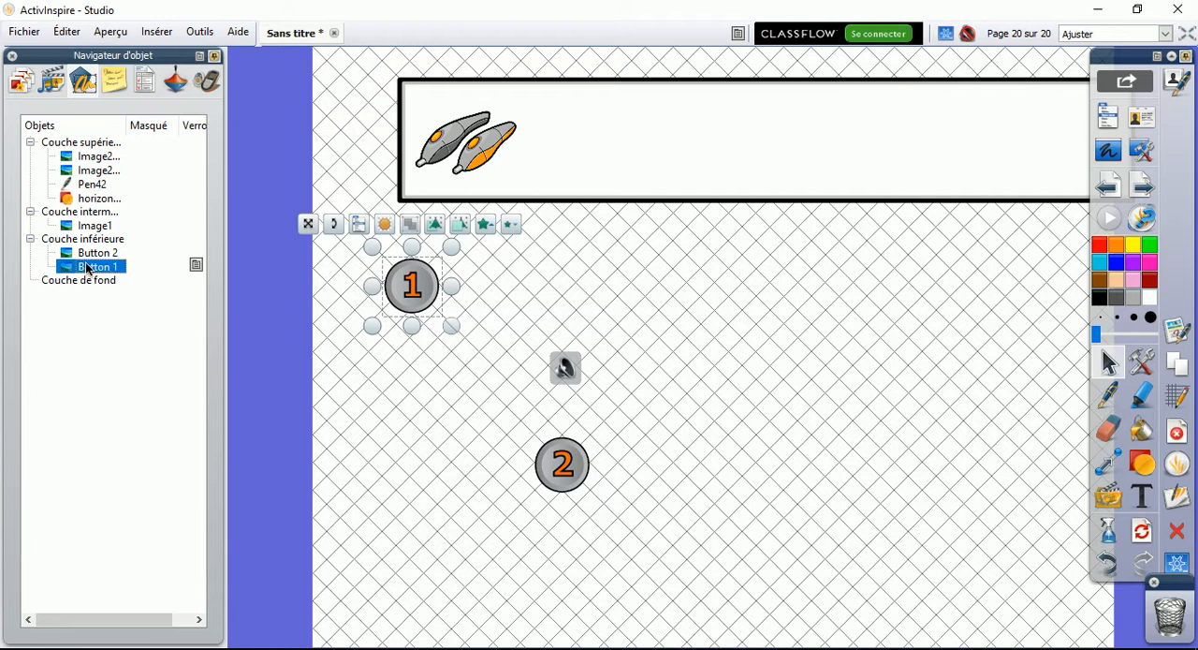
{"action": "left_click_drag", "start_coordinate": [86, 271], "coordinate": [80, 301]}
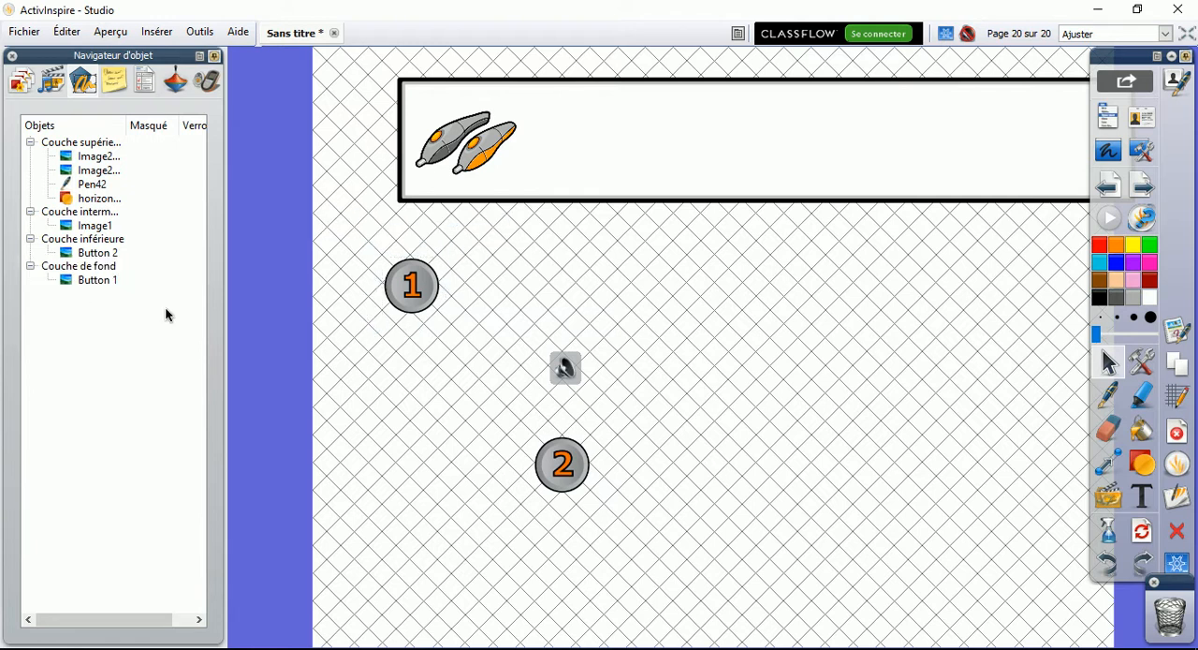
Move button 2 up and to the right on the page and set it to Verrouillé from the object list
{"action": "left_click_drag", "start_coordinate": [559, 461], "coordinate": [707, 348]}
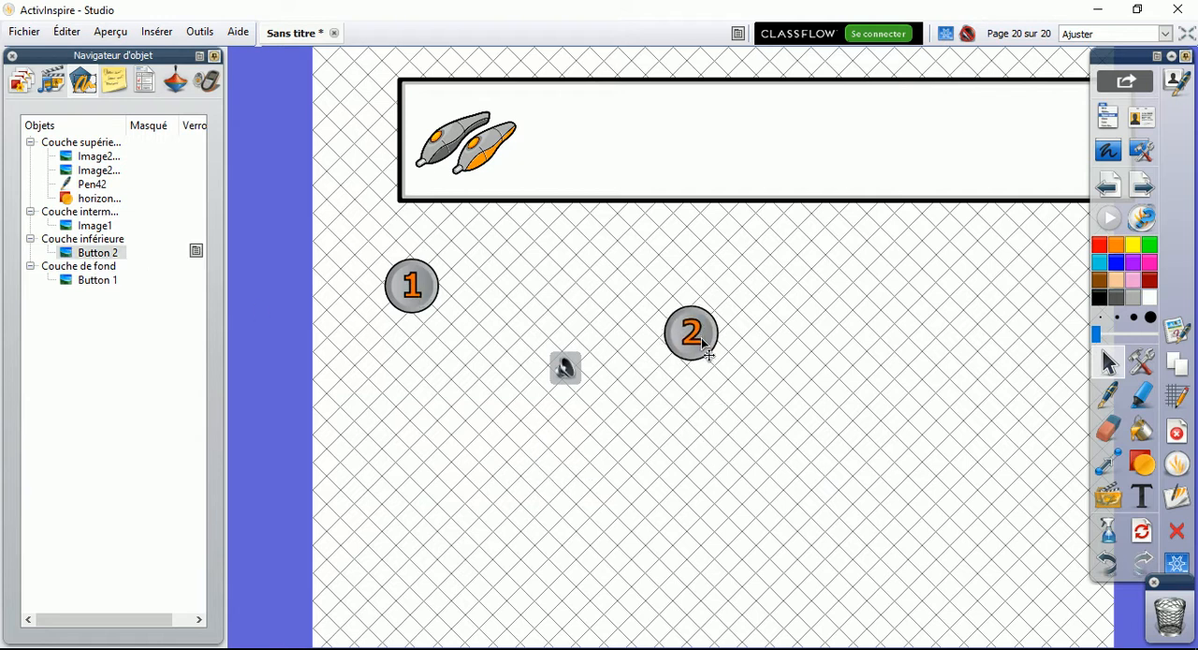
{"action": "right_click", "coordinate": [199, 256]}
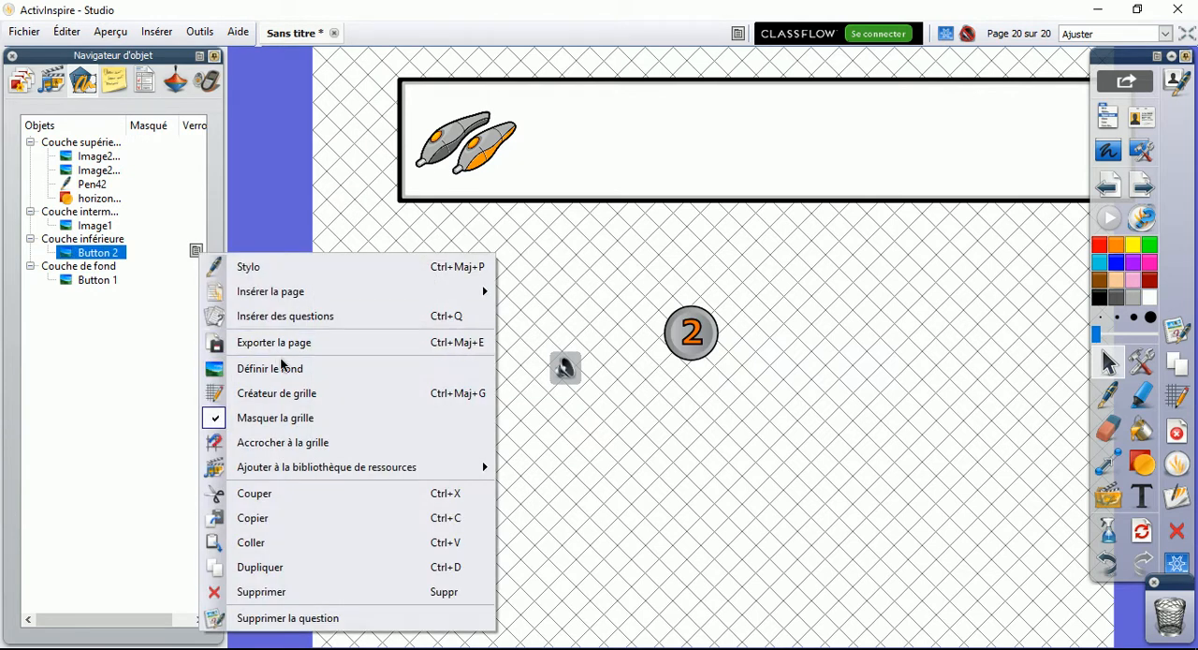
{"action": "mouse_move", "coordinate": [220, 291]}
{"action": "left_click", "coordinate": [131, 258]}
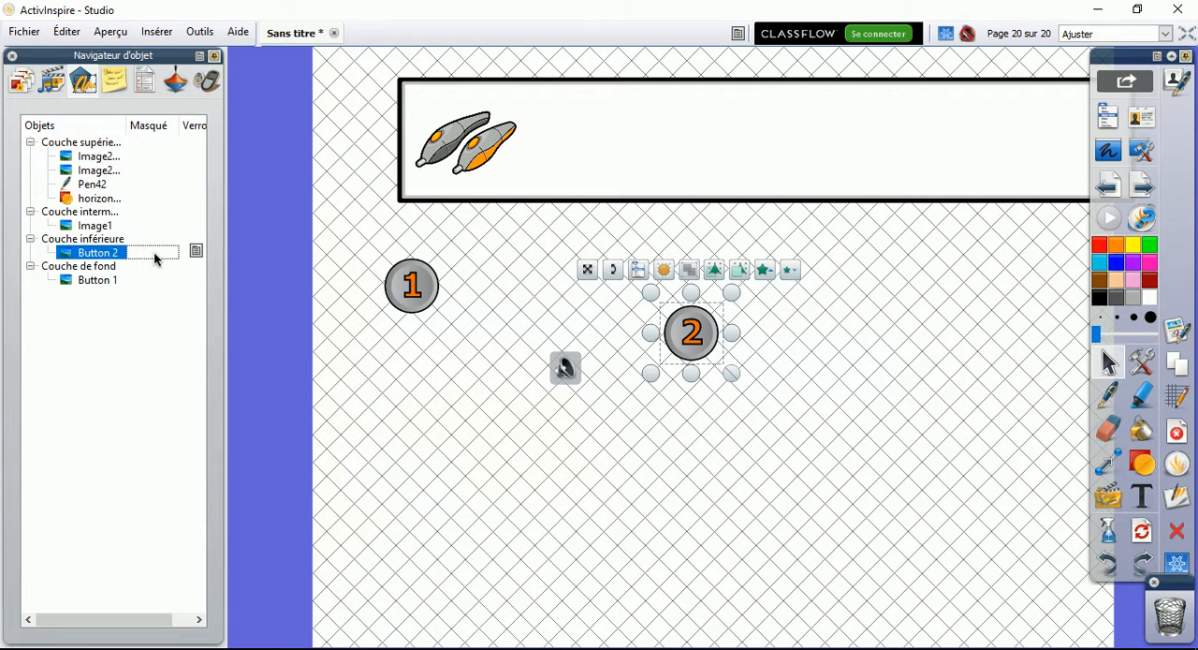
{"action": "mouse_move", "coordinate": [224, 272]}
{"action": "left_mouse_down"}
{"action": "mouse_move", "coordinate": [247, 262]}
{"action": "mouse_move", "coordinate": [226, 259]}
{"action": "left_mouse_up"}
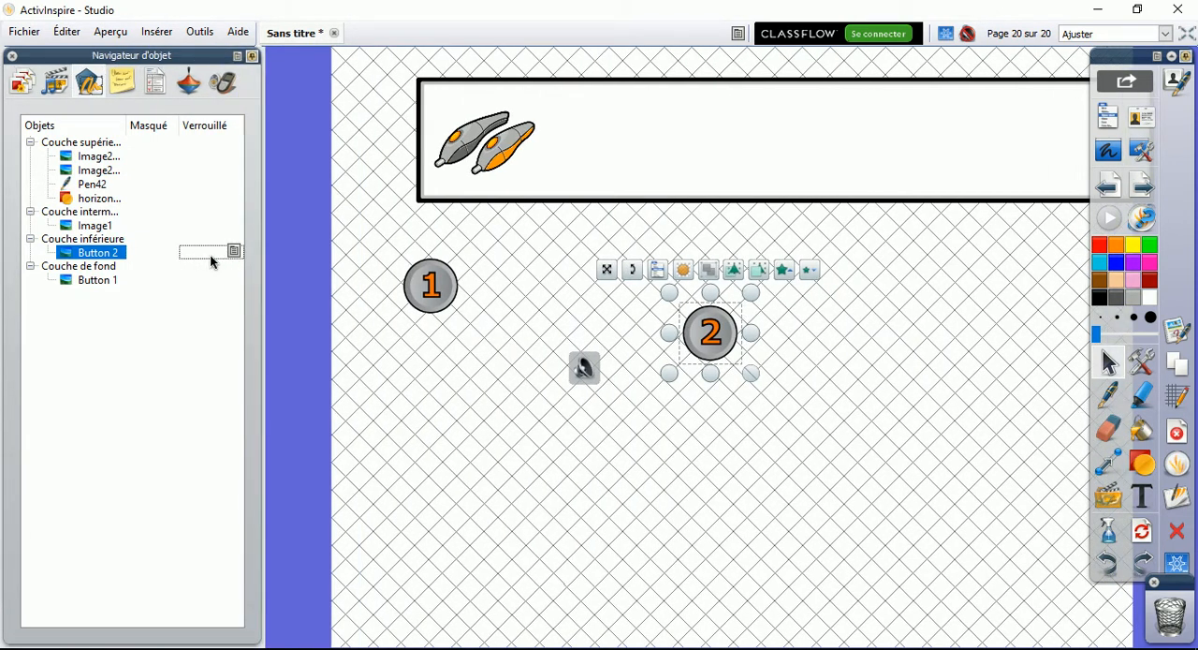
{"action": "left_click", "coordinate": [234, 252]}
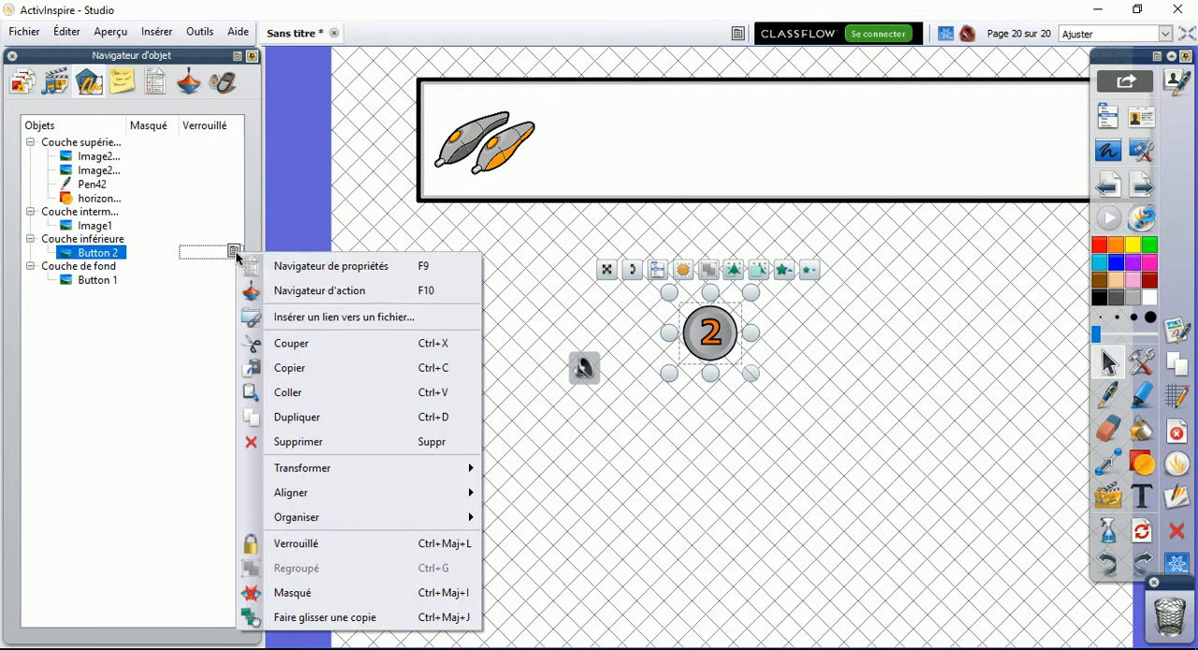
{"action": "left_click", "coordinate": [308, 544]}
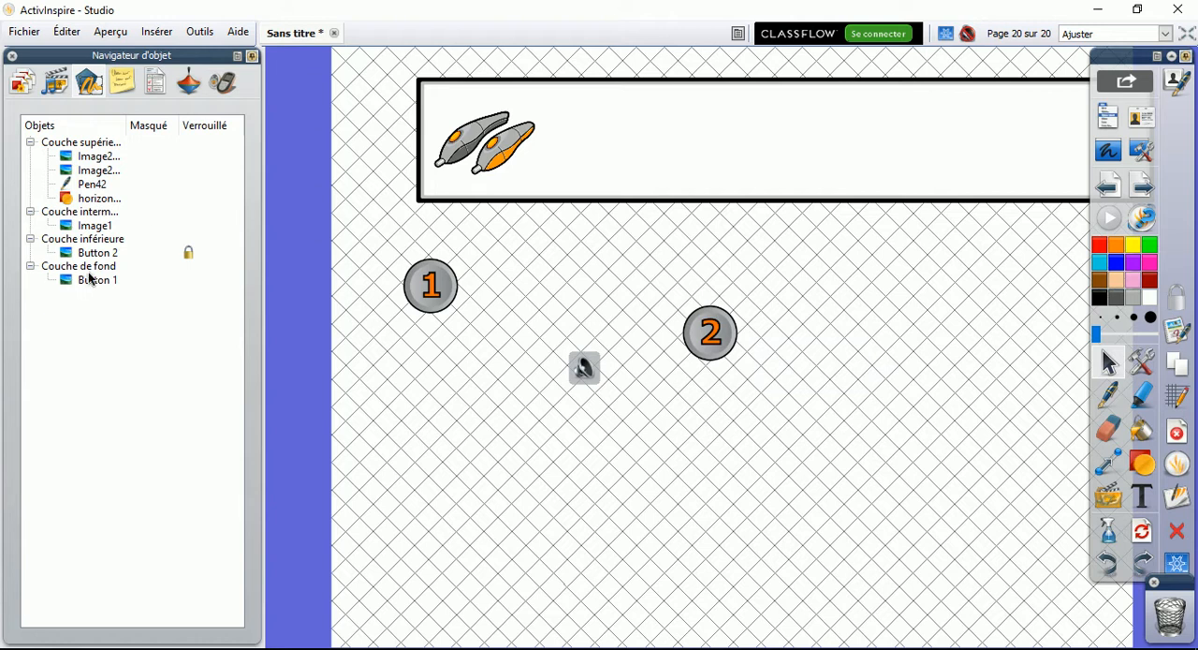
Shift the sound icon toward button 1 and go through the four layers in the object list
{"action": "mouse_move", "coordinate": [596, 361]}
{"action": "left_mouse_down"}
{"action": "mouse_move", "coordinate": [587, 331]}
{"action": "mouse_move", "coordinate": [613, 354]}
{"action": "left_mouse_up"}
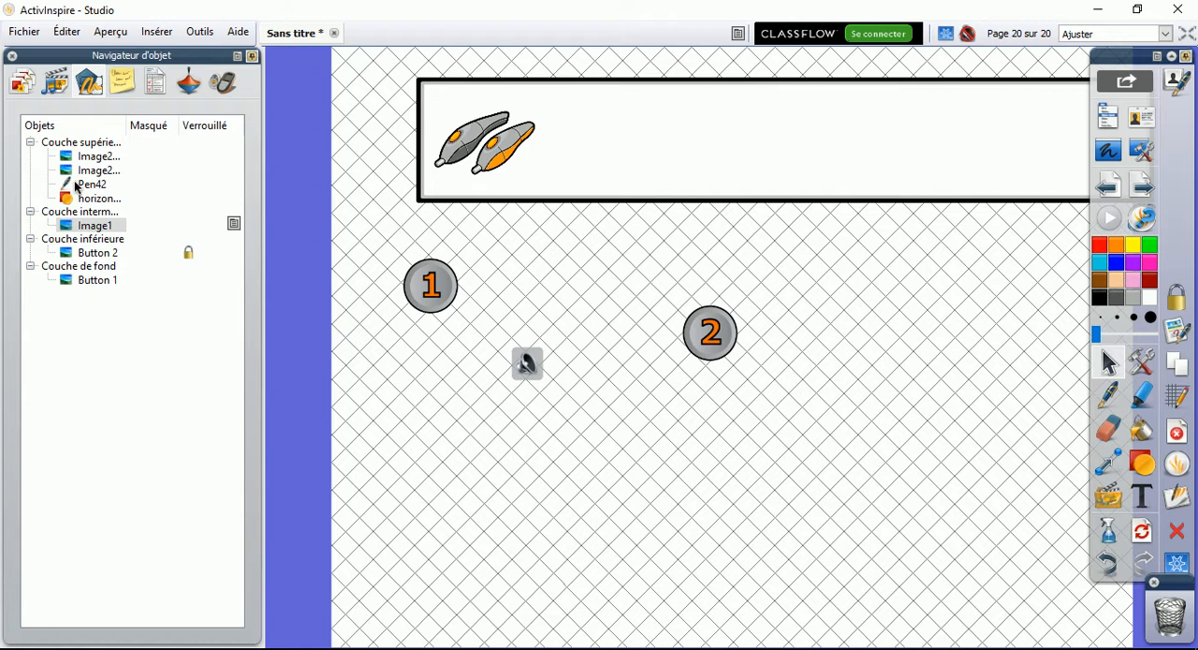
{"action": "left_click", "coordinate": [96, 143]}
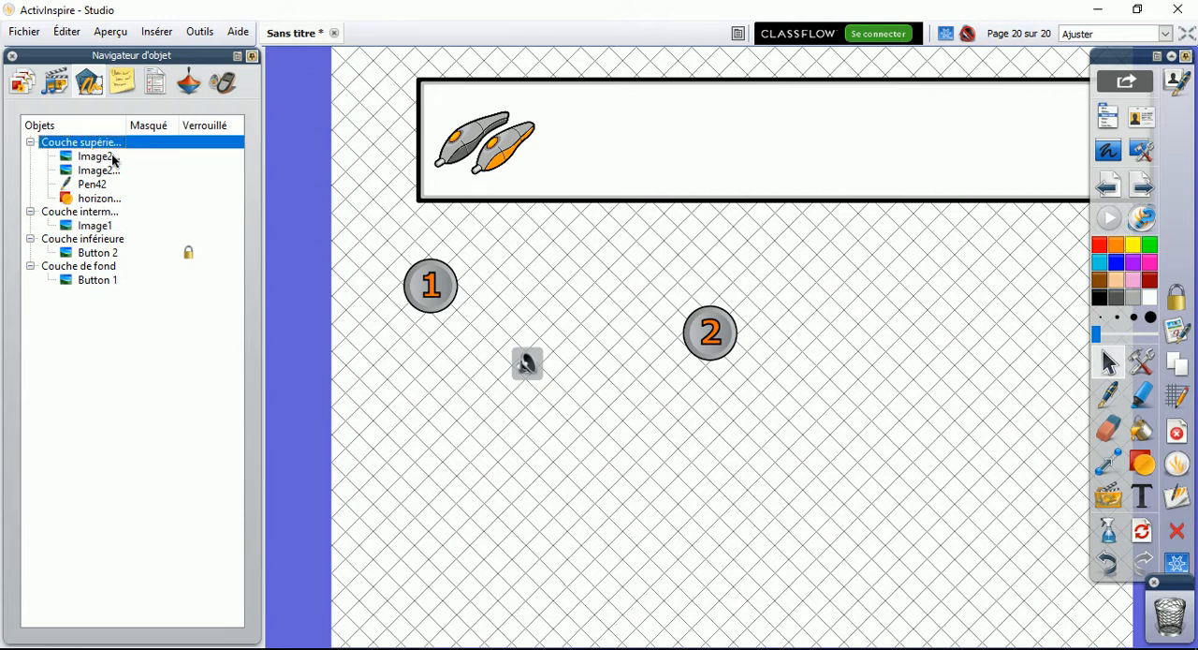
{"action": "left_click", "coordinate": [110, 214]}
{"action": "left_click", "coordinate": [113, 244]}
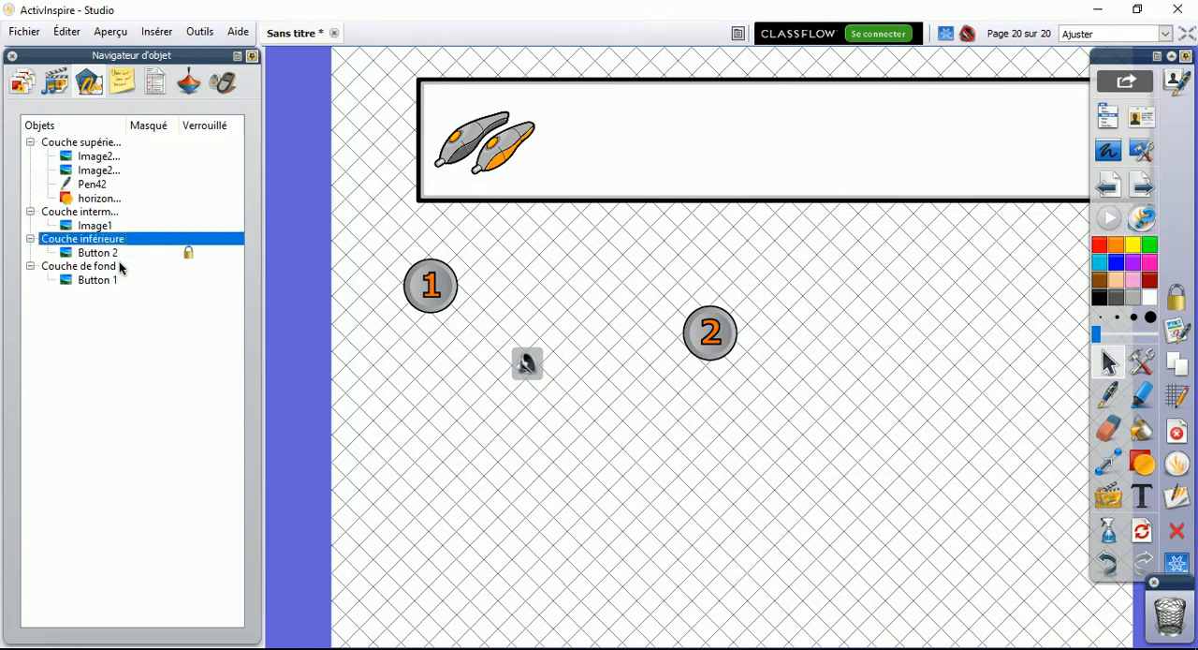
{"action": "left_click", "coordinate": [107, 270]}
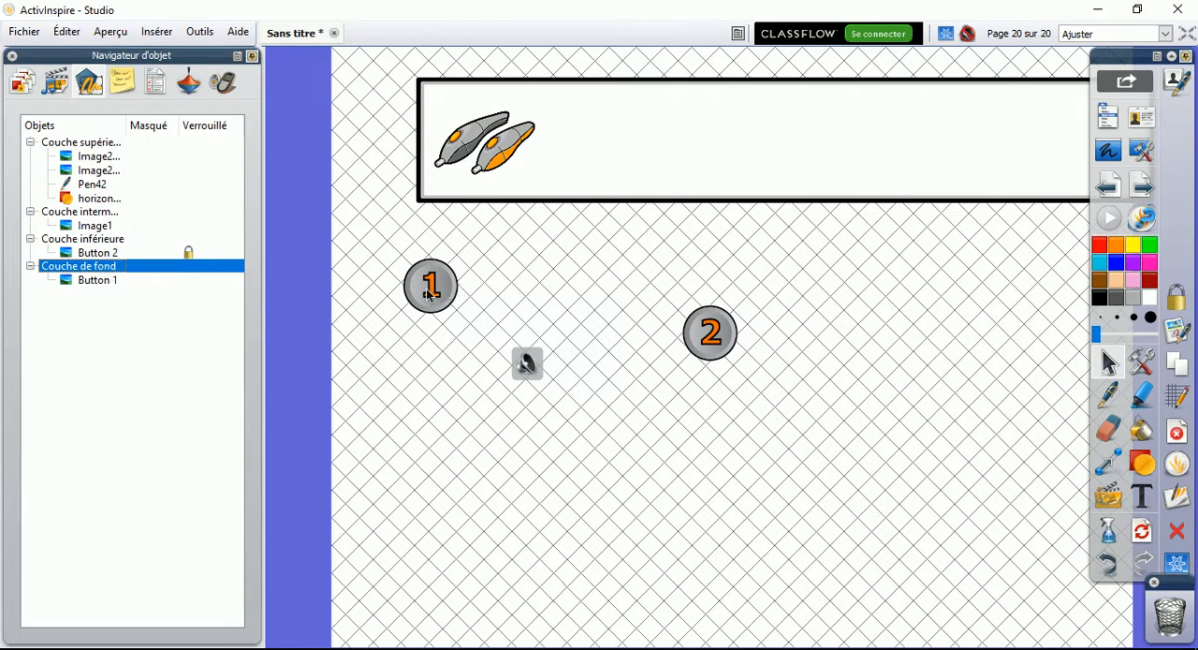
Place the Image1 sound icon on the question box's lower border and shift the box so it covers the icon
{"action": "left_click", "coordinate": [77, 226]}
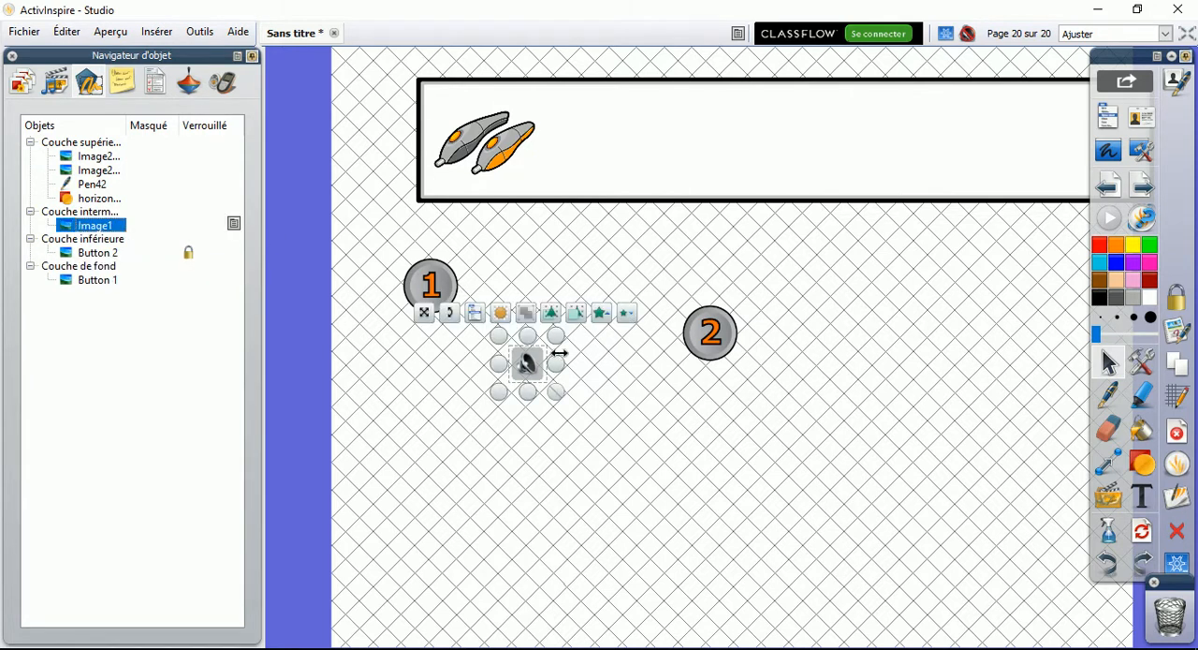
{"action": "left_click_drag", "start_coordinate": [548, 370], "coordinate": [601, 213]}
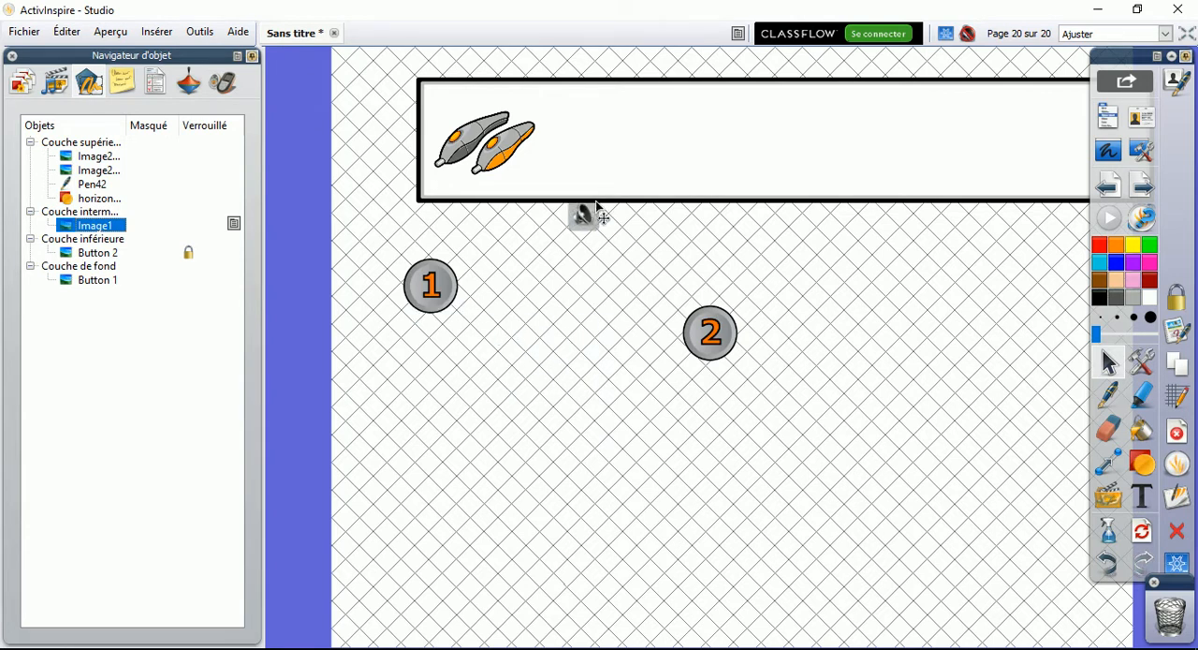
{"action": "left_click", "coordinate": [465, 197]}
{"action": "left_click_drag", "start_coordinate": [590, 131], "coordinate": [589, 332]}
{"action": "left_click_drag", "start_coordinate": [586, 375], "coordinate": [520, 222]}
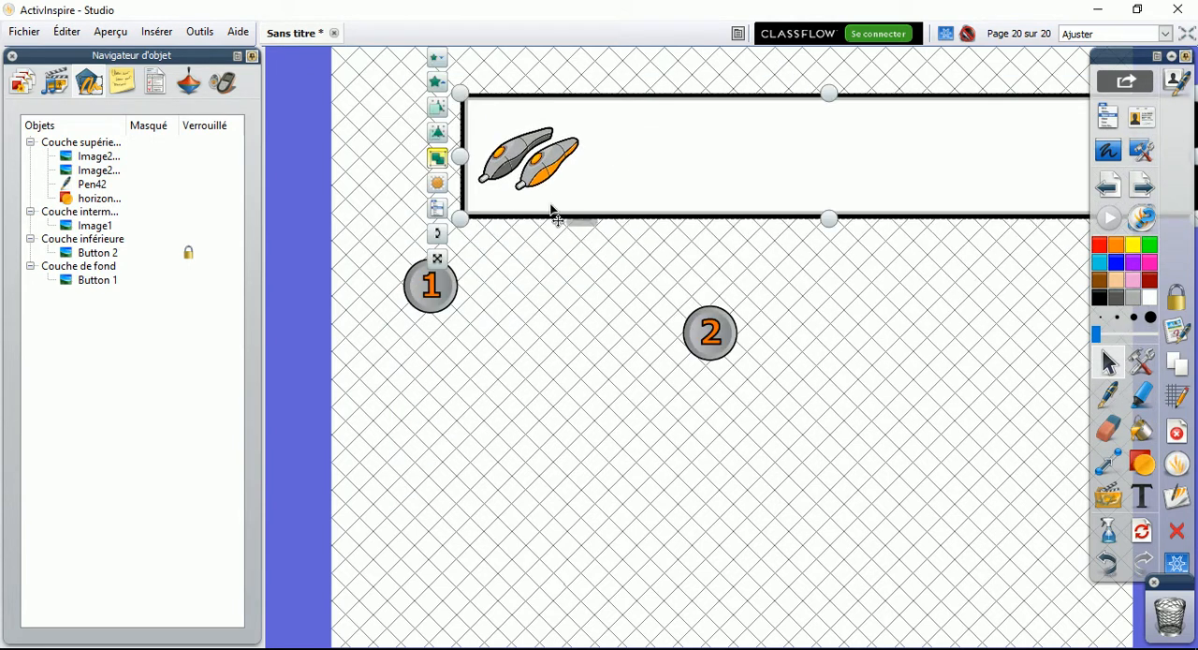
Play cymbales.wav from the partly hidden icon, and test it again with the icon moved clear below the question box
{"action": "double_click", "coordinate": [586, 222]}
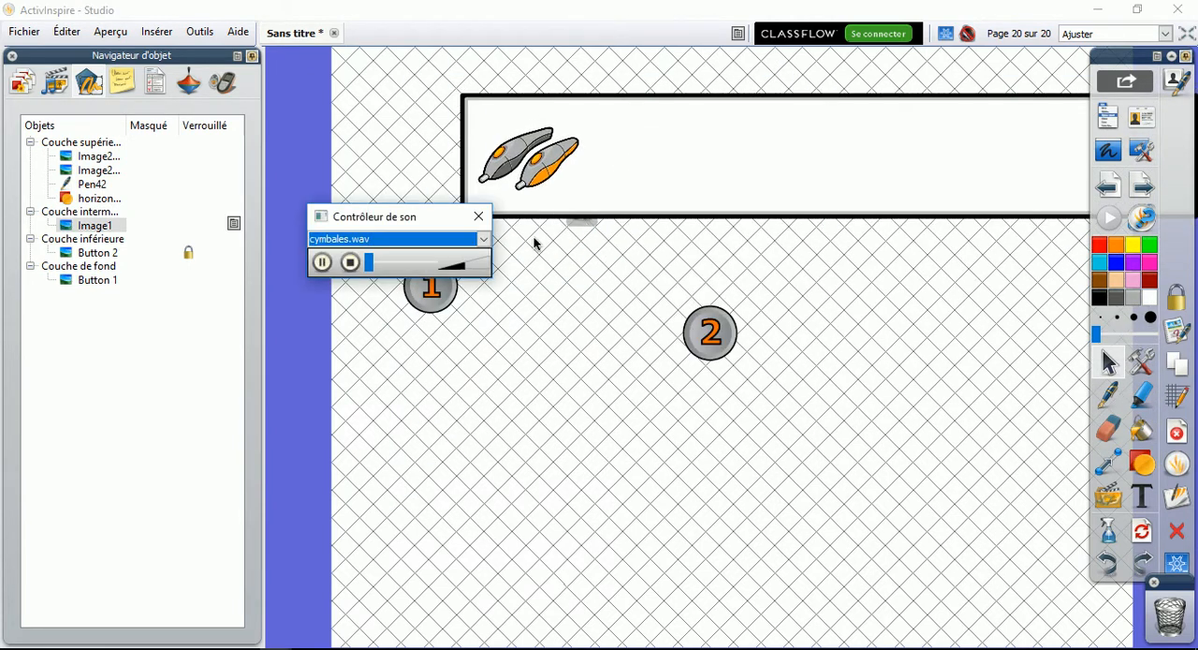
{"action": "left_click_drag", "start_coordinate": [585, 225], "coordinate": [592, 293]}
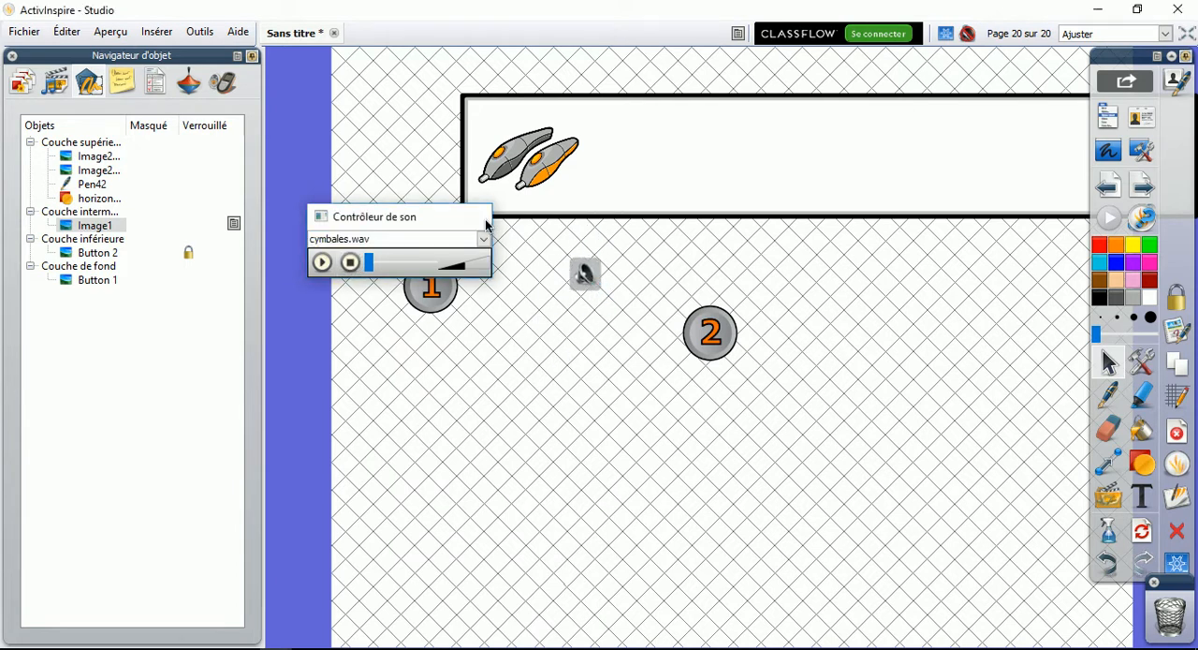
{"action": "left_click", "coordinate": [478, 216]}
{"action": "double_click", "coordinate": [600, 262]}
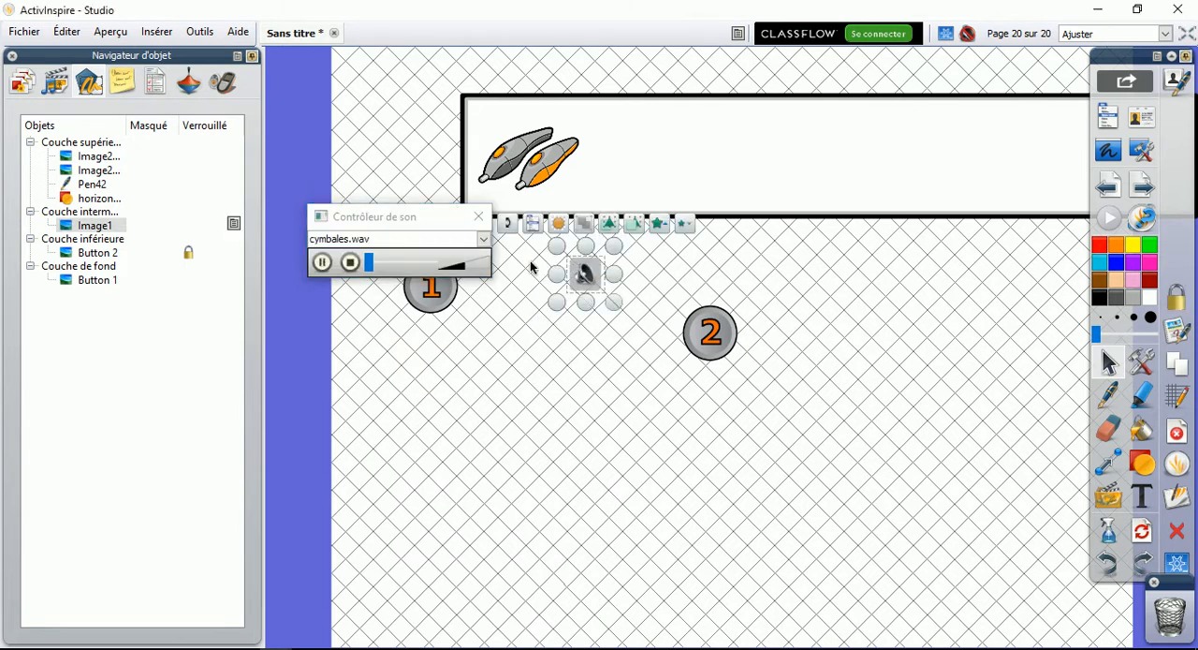
{"action": "left_click", "coordinate": [478, 216]}
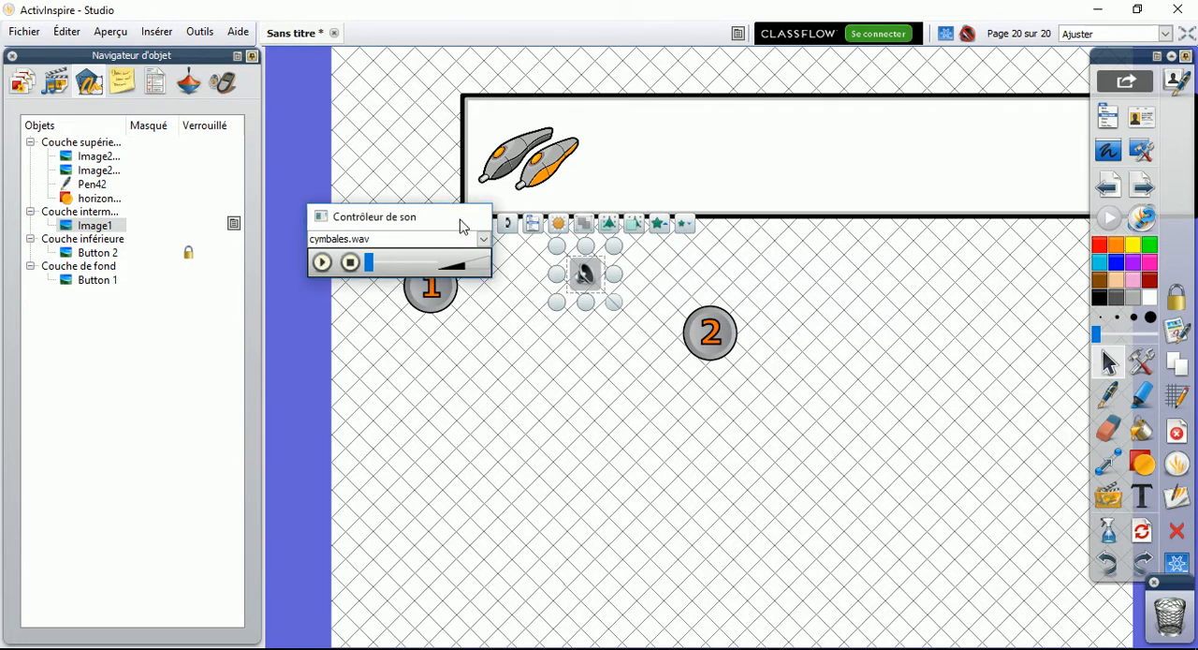
Transfer Image1 from the intermediate layer to Couche supérieure and place it over the question box
{"action": "left_click_drag", "start_coordinate": [123, 227], "coordinate": [125, 159]}
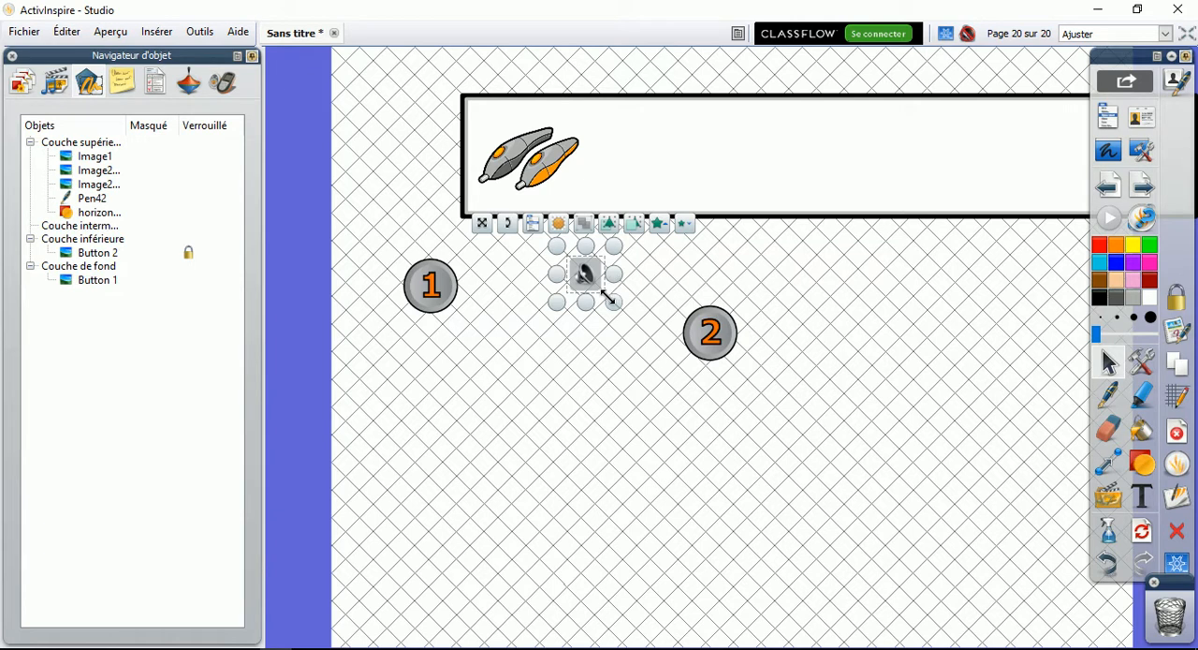
{"action": "left_click_drag", "start_coordinate": [601, 268], "coordinate": [628, 192]}
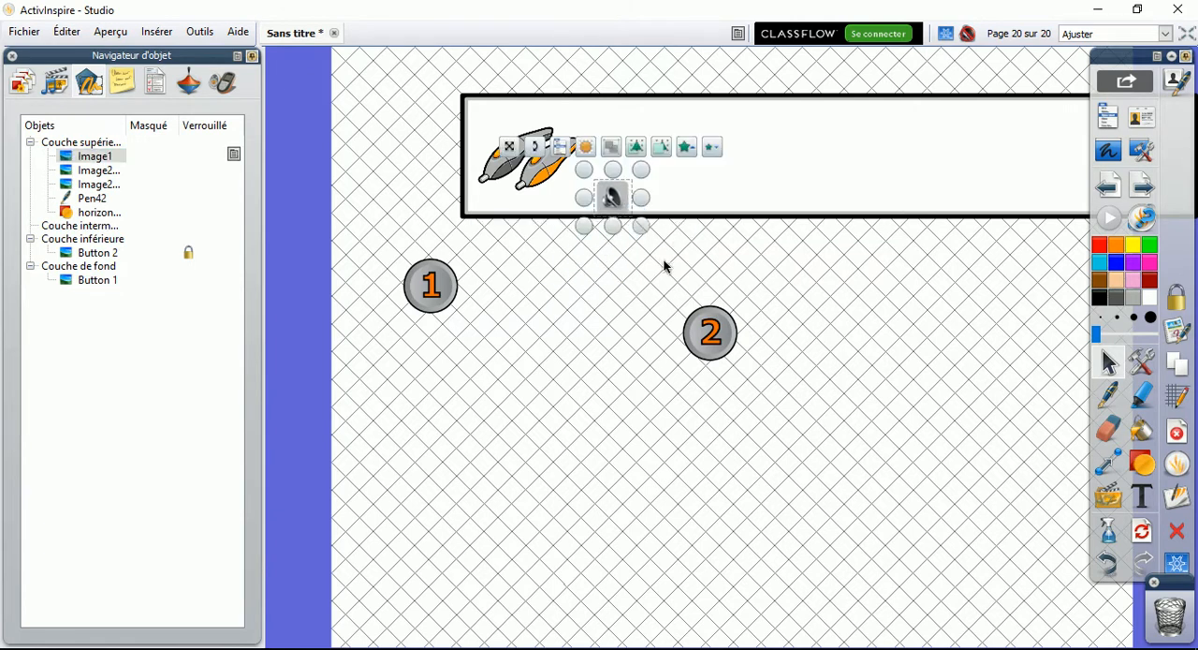
Enter "information" in the page notes and add a second line "RTTRTR" in Algerian at size 18
{"action": "left_click", "coordinate": [127, 83]}
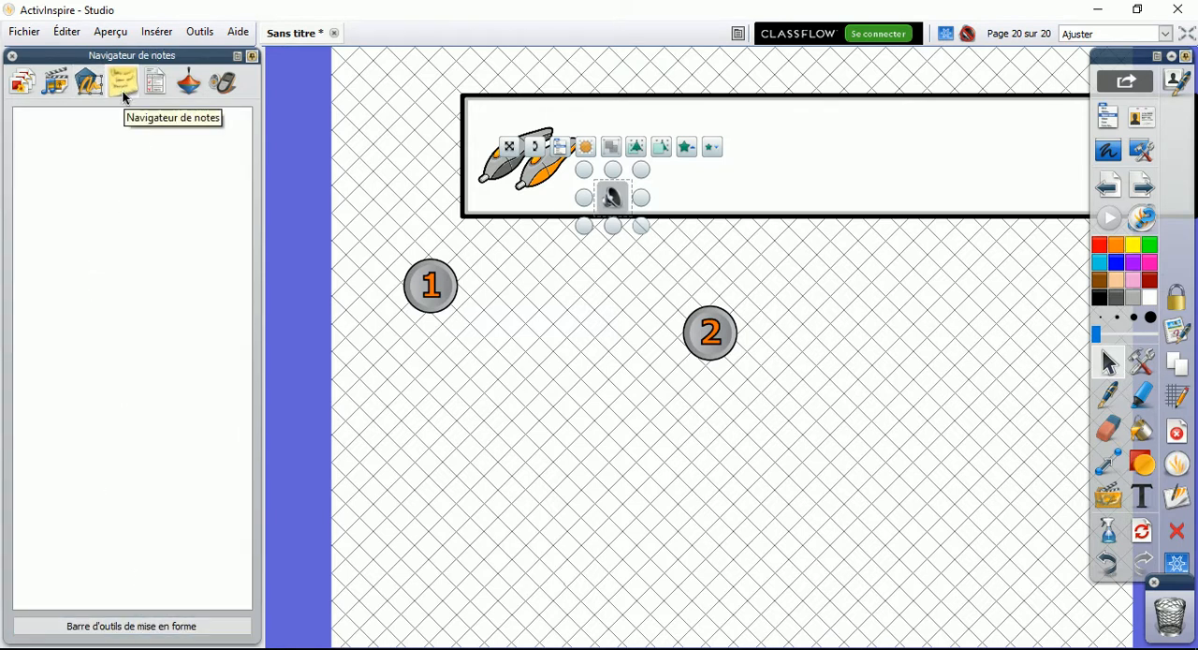
{"action": "left_click", "coordinate": [116, 202]}
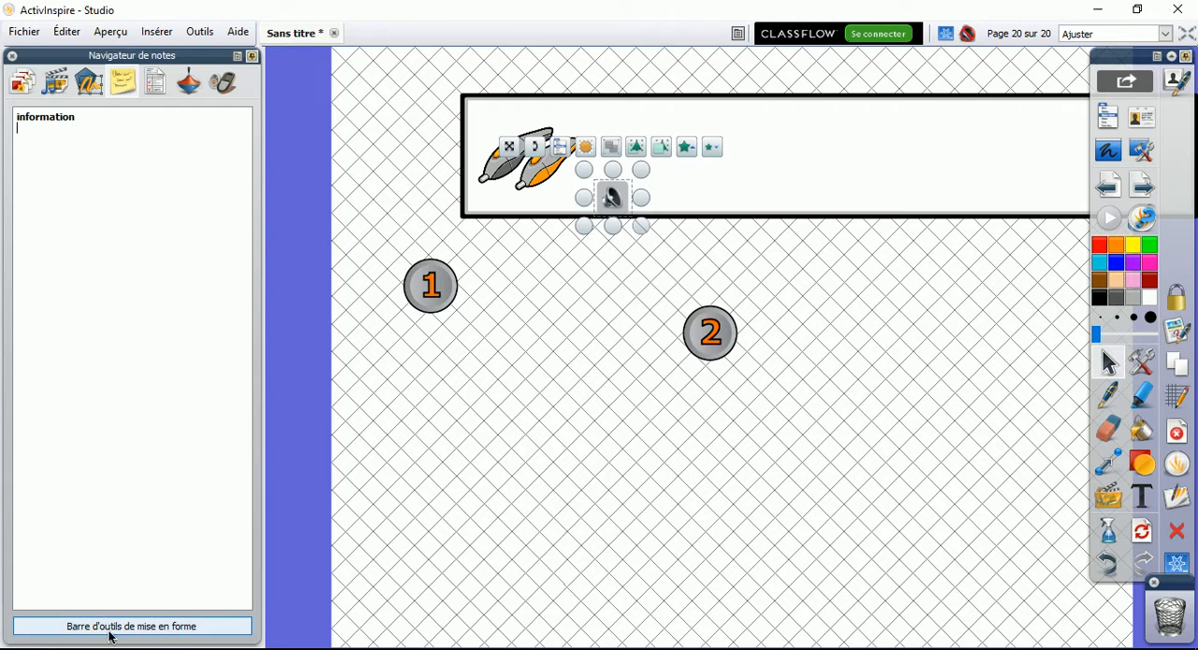
{"action": "left_click", "coordinate": [141, 626]}
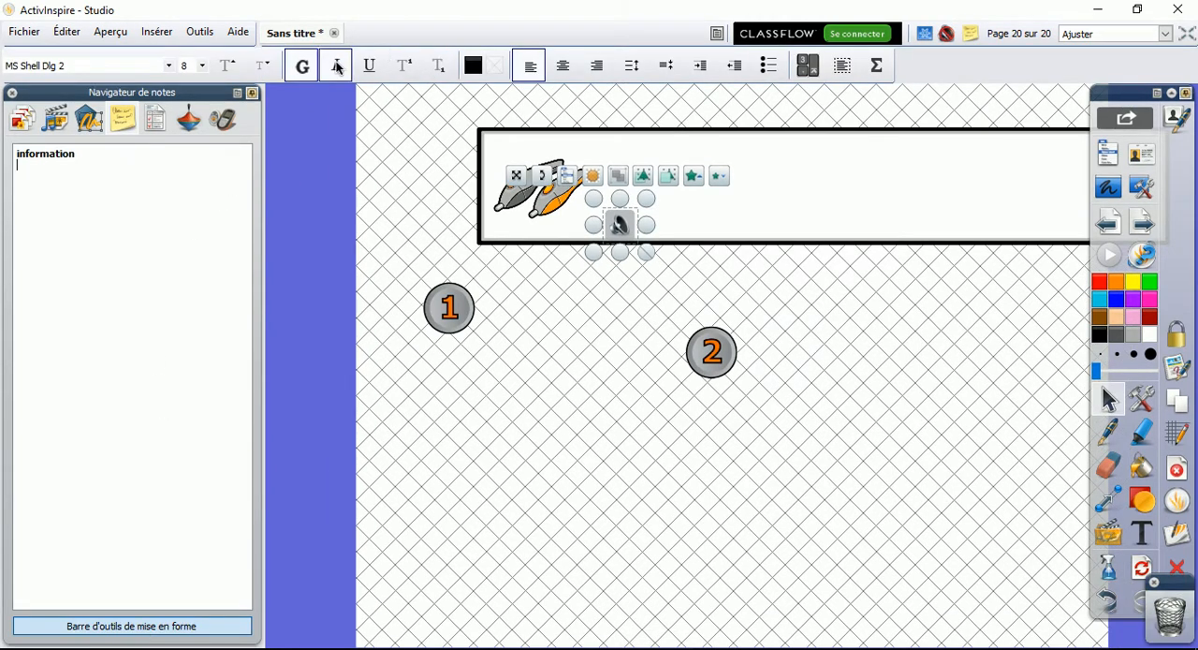
{"action": "left_click", "coordinate": [170, 66]}
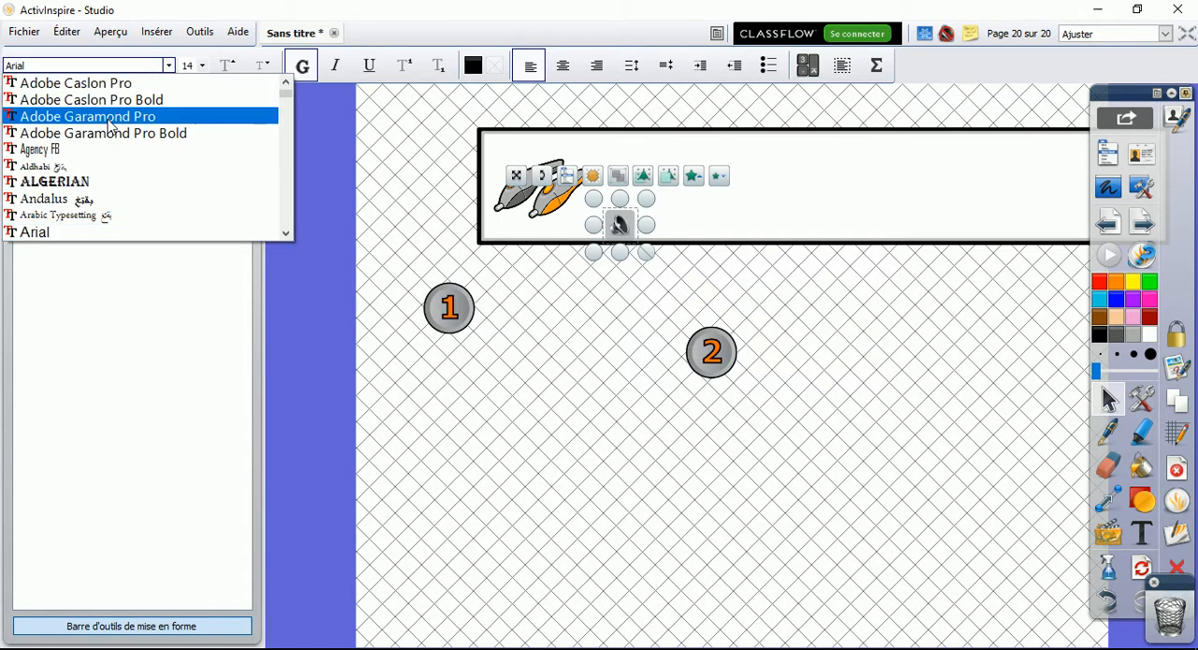
{"action": "left_click", "coordinate": [80, 184]}
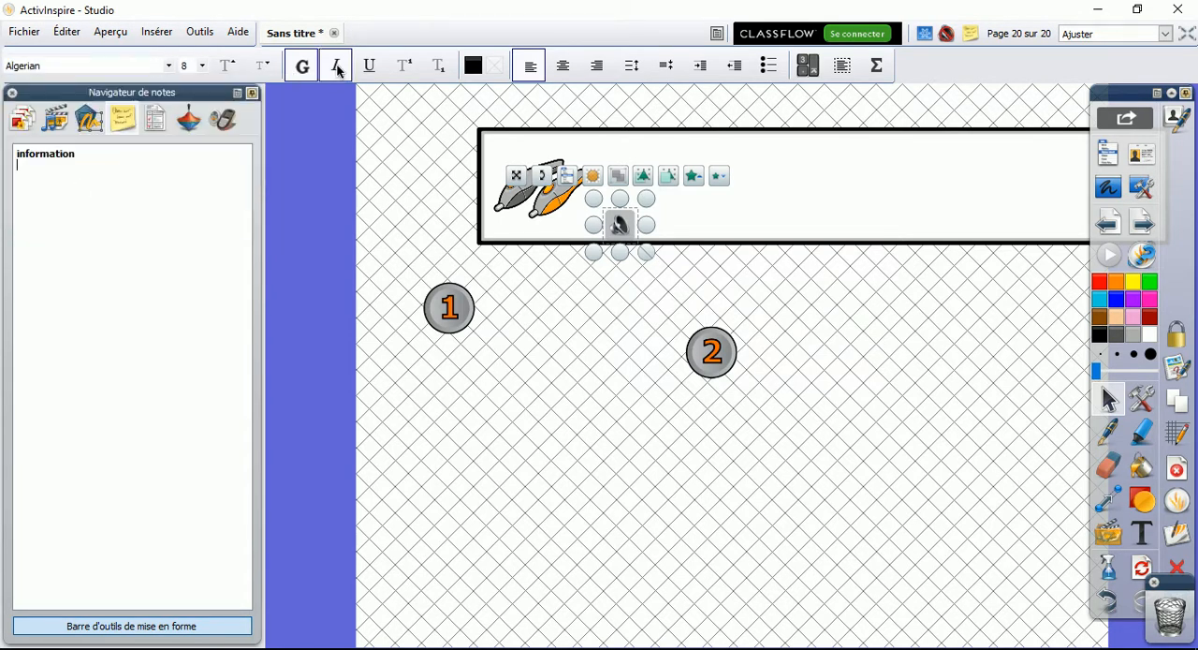
{"action": "left_click", "coordinate": [202, 65]}
{"action": "left_click", "coordinate": [188, 160]}
{"action": "type", "text": "RTTRTR"}
Add a Cercles remplis bulleted list with two "TEST" entries below the RTTRTR line in the notes
{"action": "left_click", "coordinate": [565, 66]}
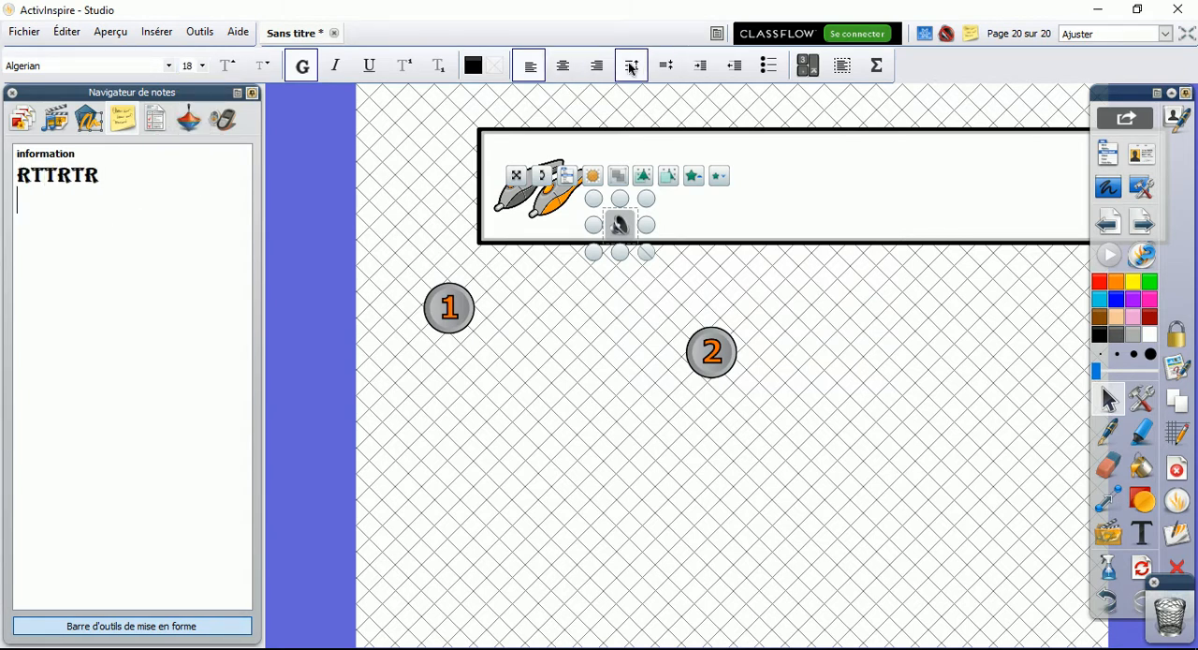
{"action": "left_click", "coordinate": [768, 68]}
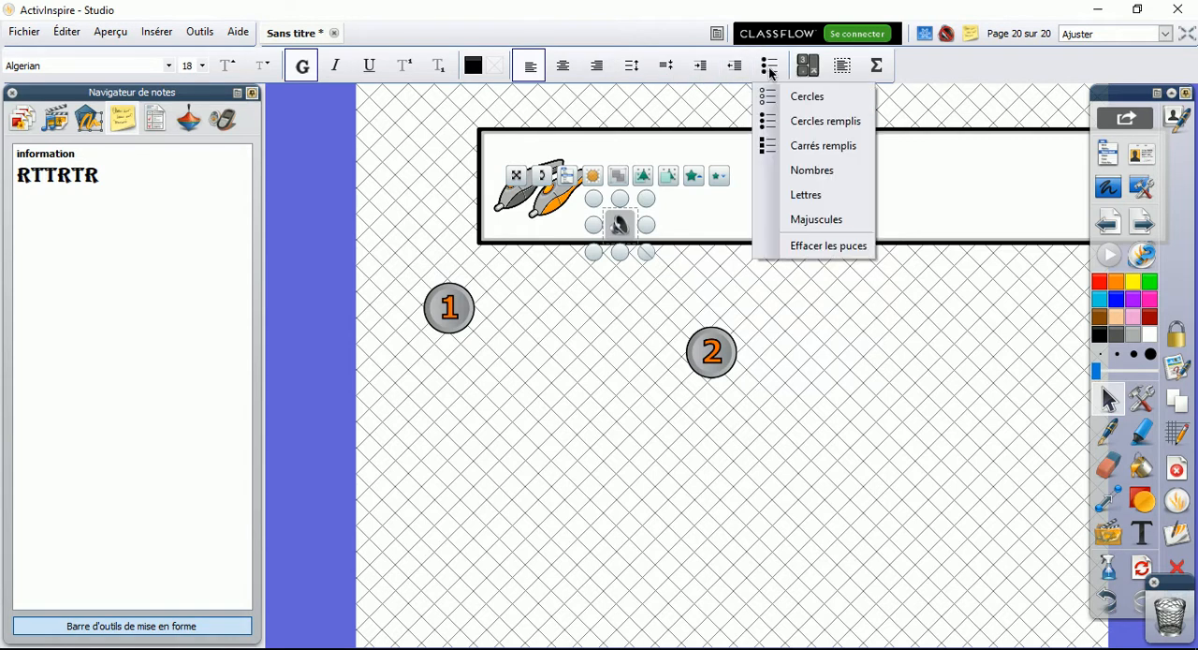
{"action": "left_click", "coordinate": [814, 121]}
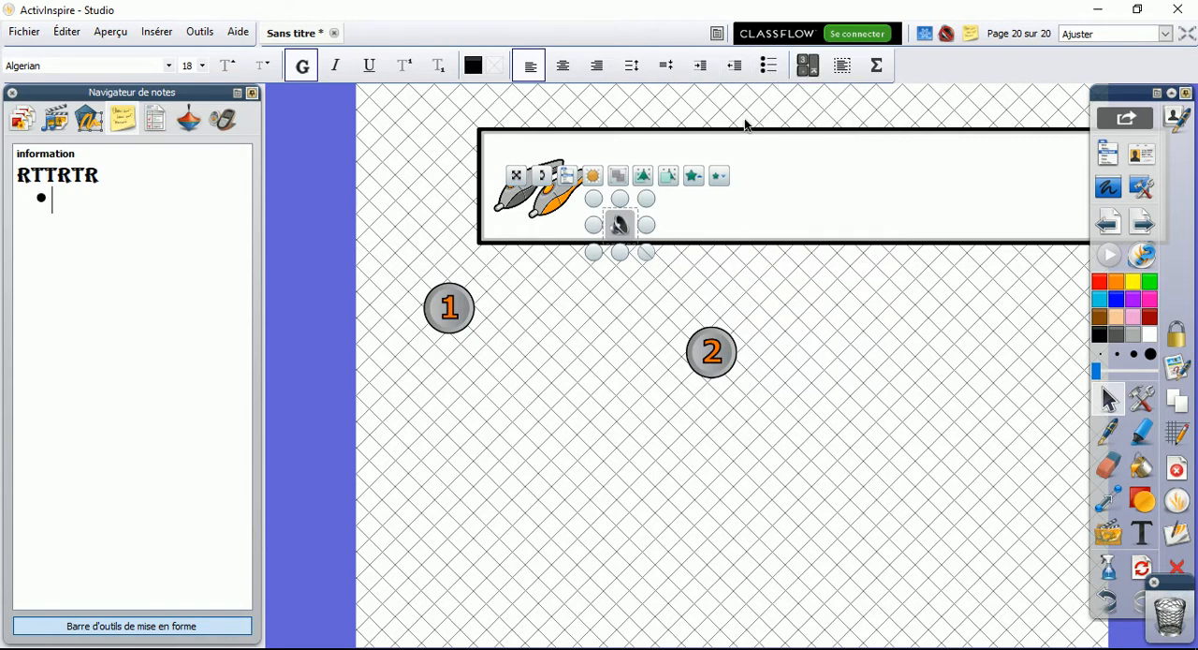
{"action": "type", "text": "TEST TEST"}
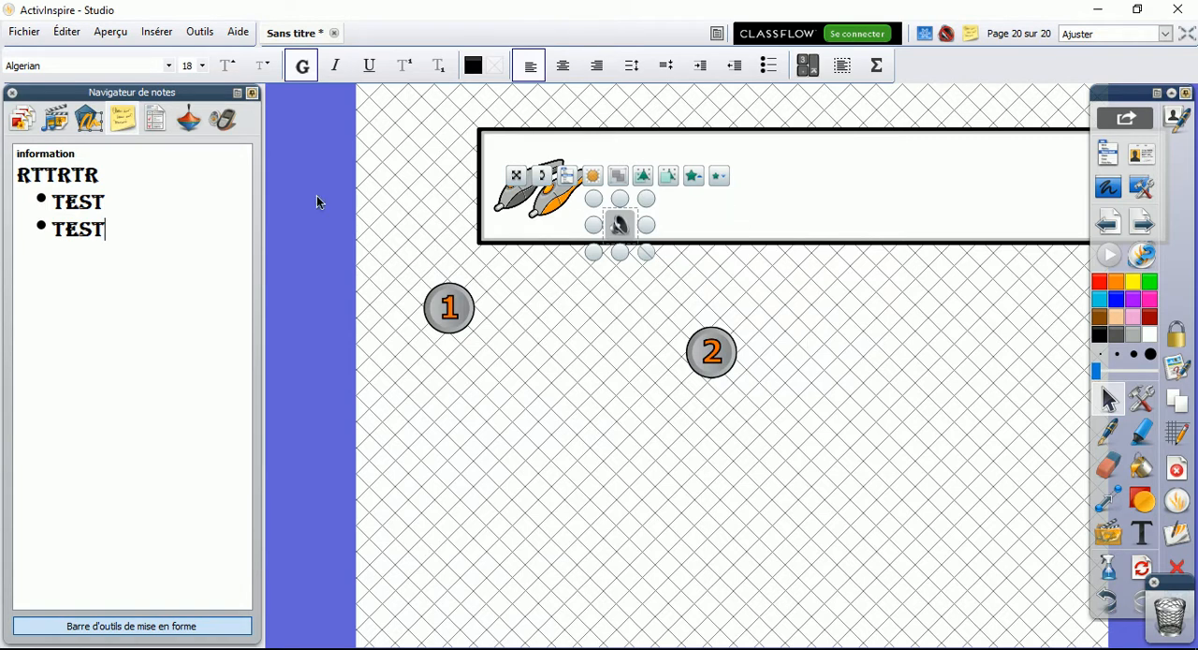
Display the sound icon's properties in the property browser and add a new blank page after page 20
{"action": "left_click", "coordinate": [156, 119]}
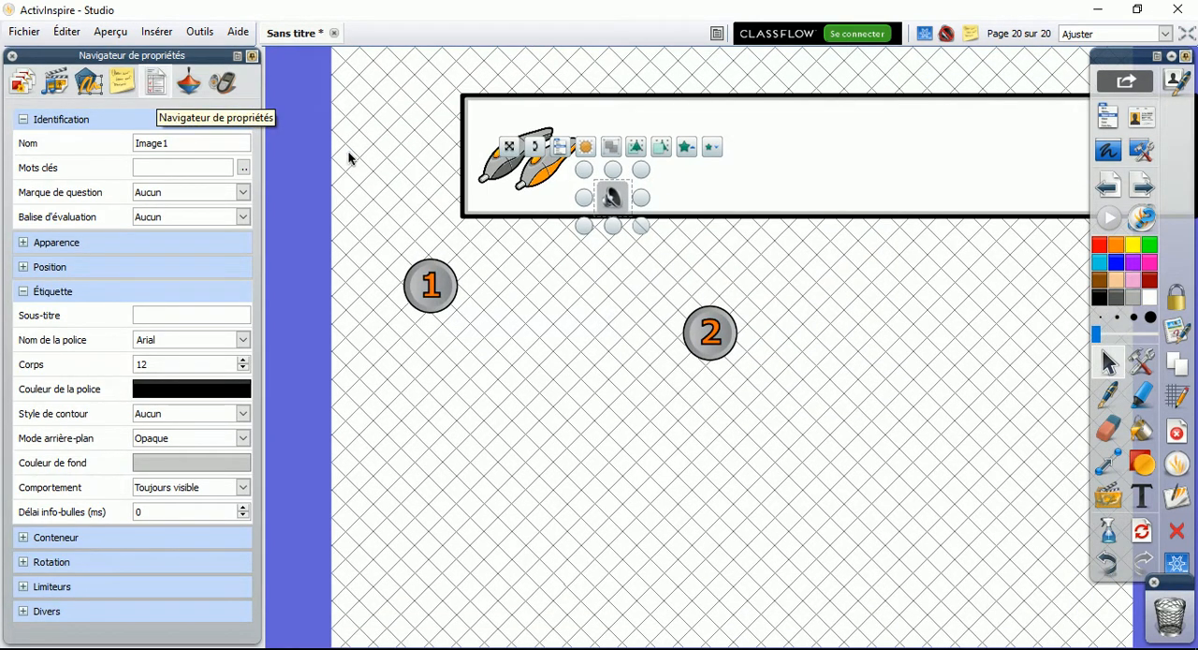
{"action": "left_click", "coordinate": [1142, 186]}
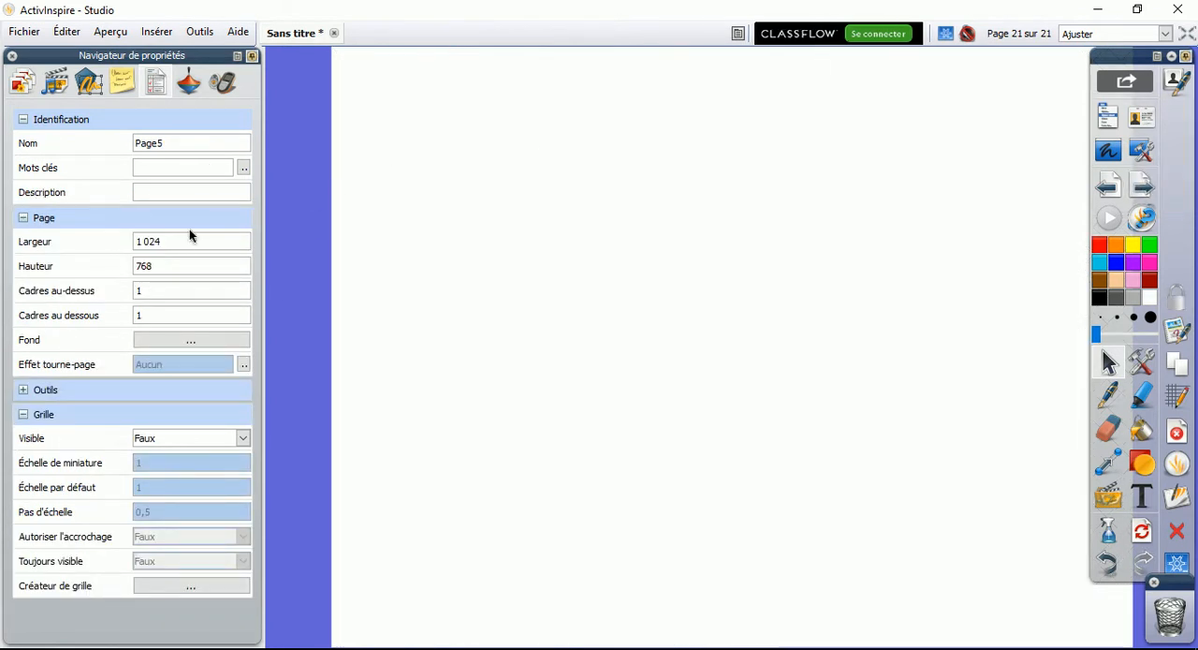
Try a page width of 1200 and set it back to 1024
{"action": "left_click_drag", "start_coordinate": [170, 242], "coordinate": [142, 241]}
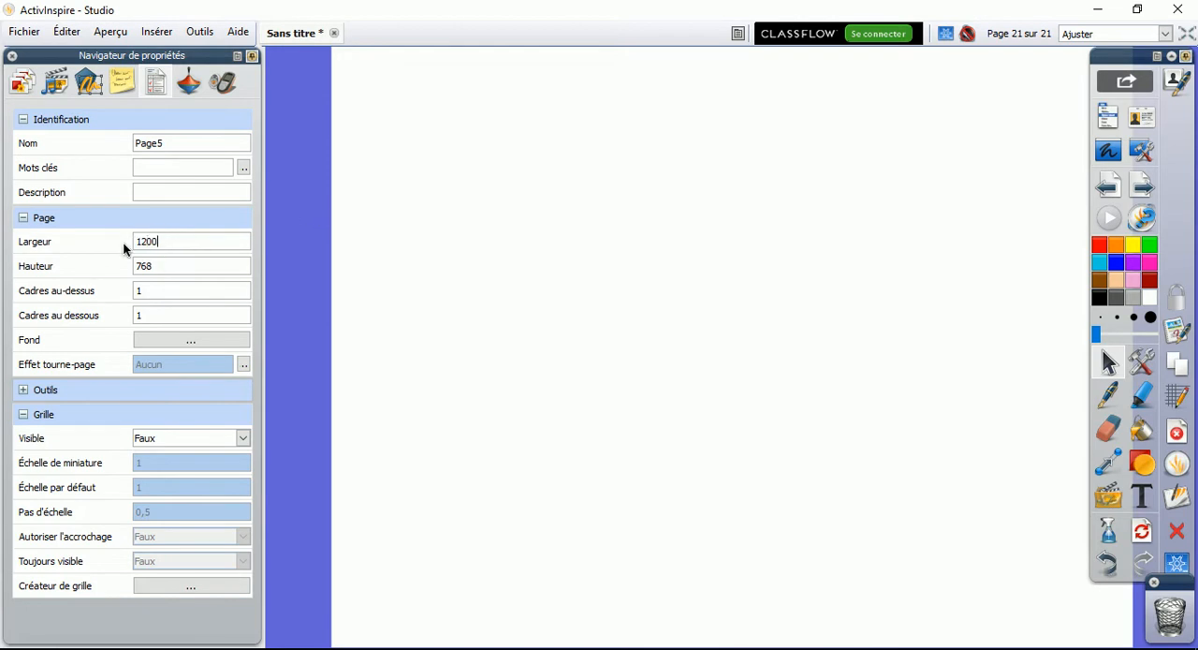
{"action": "left_click", "coordinate": [173, 270]}
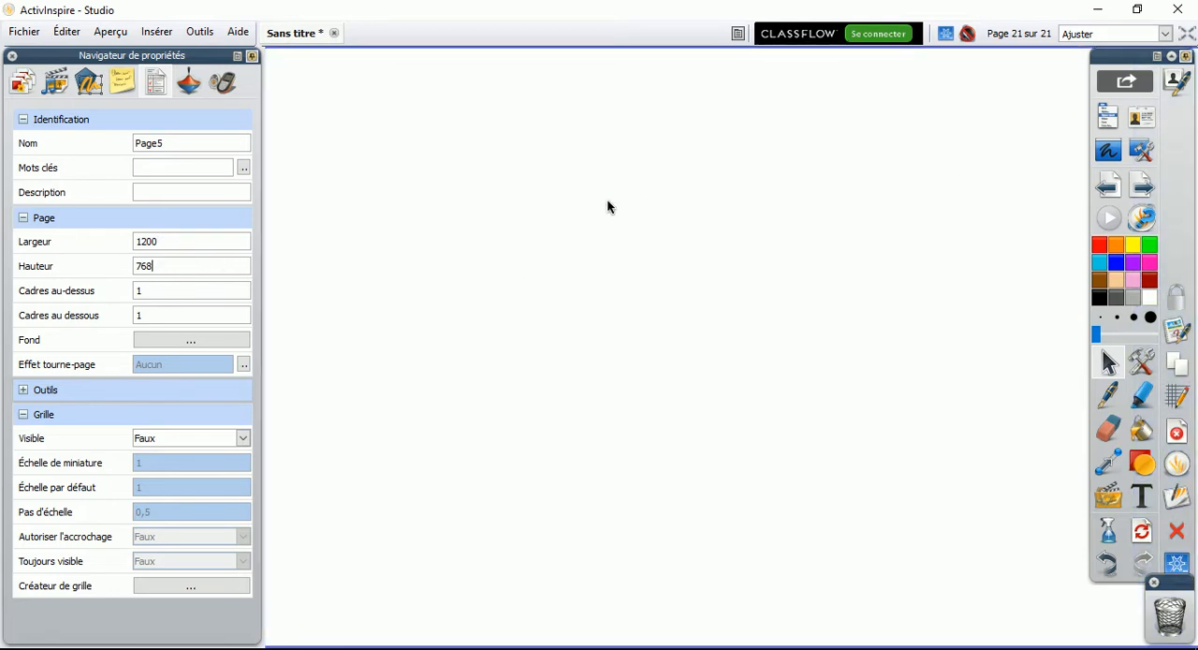
{"action": "left_click_drag", "start_coordinate": [262, 244], "coordinate": [207, 245]}
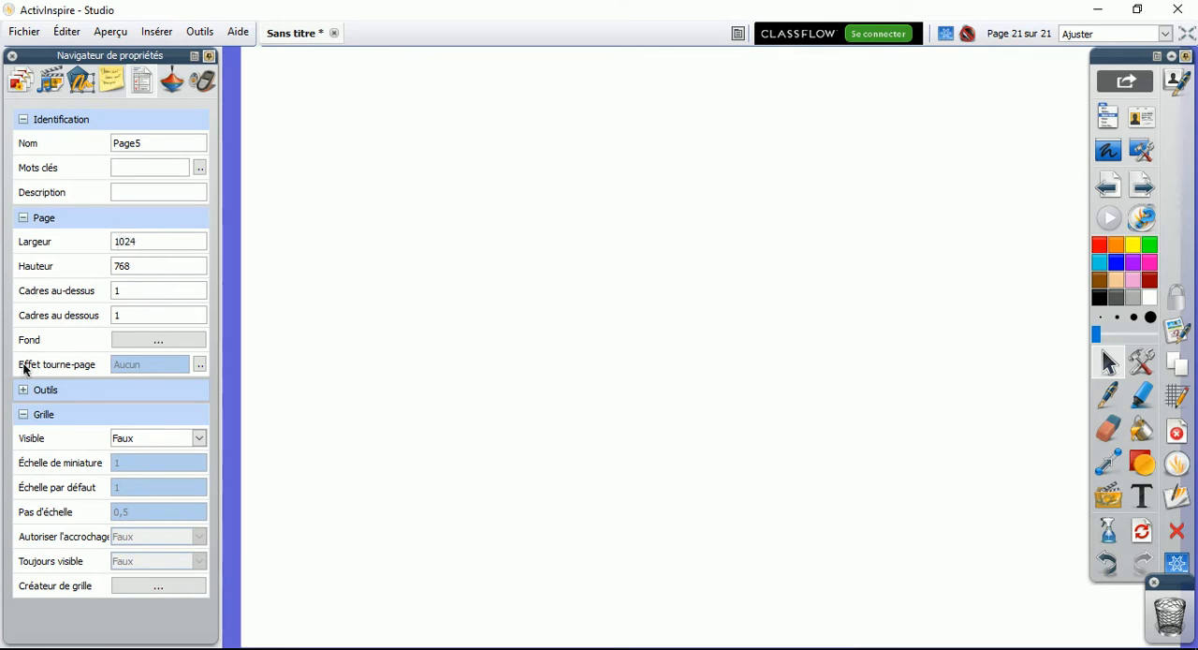
{"action": "left_click", "coordinate": [167, 265]}
Switch the page zoom to 100% and return it to Ajuster
{"action": "left_click", "coordinate": [1167, 34]}
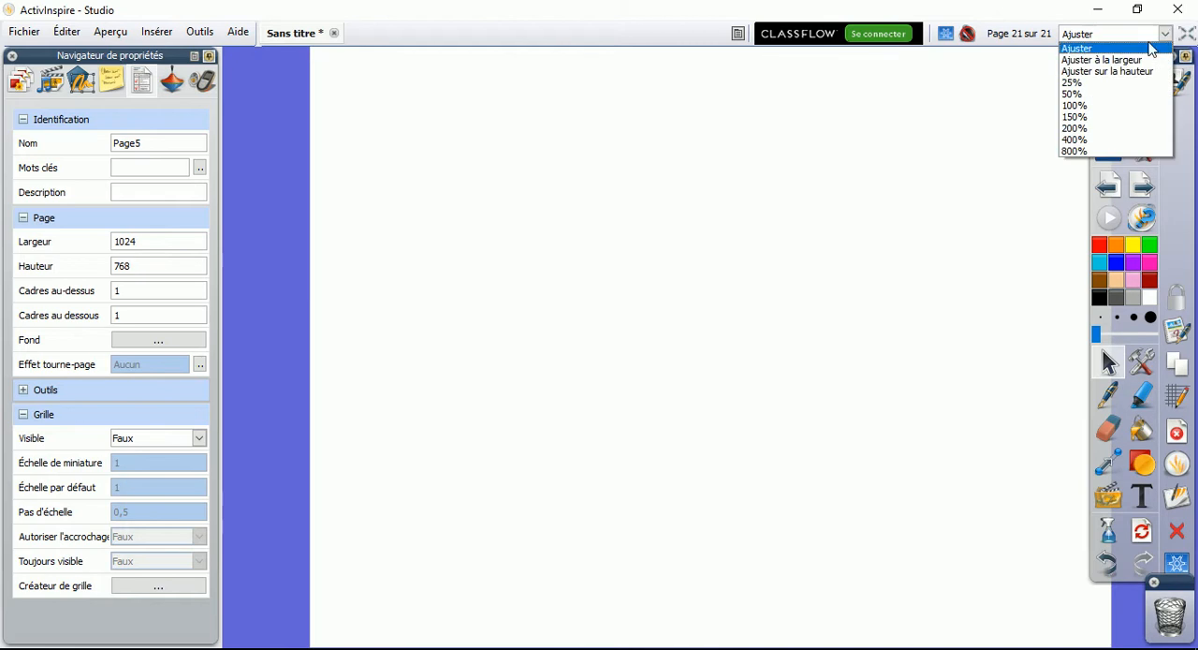
{"action": "left_click", "coordinate": [1084, 105]}
{"action": "left_click", "coordinate": [1165, 35]}
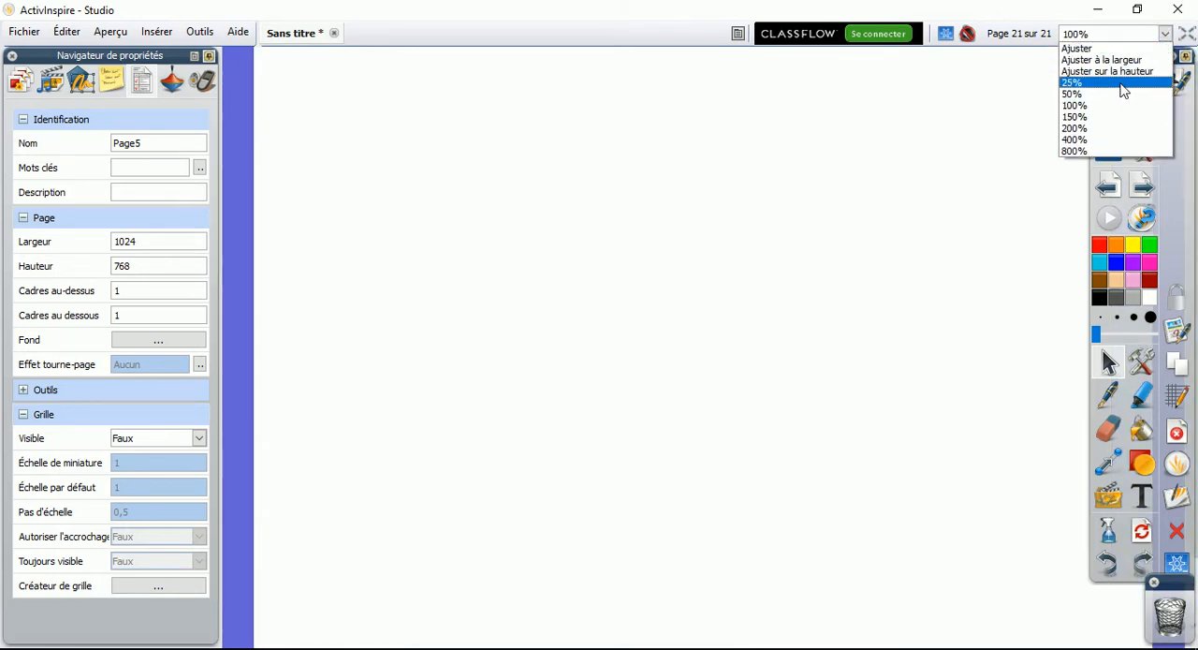
{"action": "left_click", "coordinate": [1114, 52]}
Set the page's Cadres au-dessus to 5 and Cadres au dessous to 10
{"action": "left_click_drag", "start_coordinate": [145, 293], "coordinate": [112, 293]}
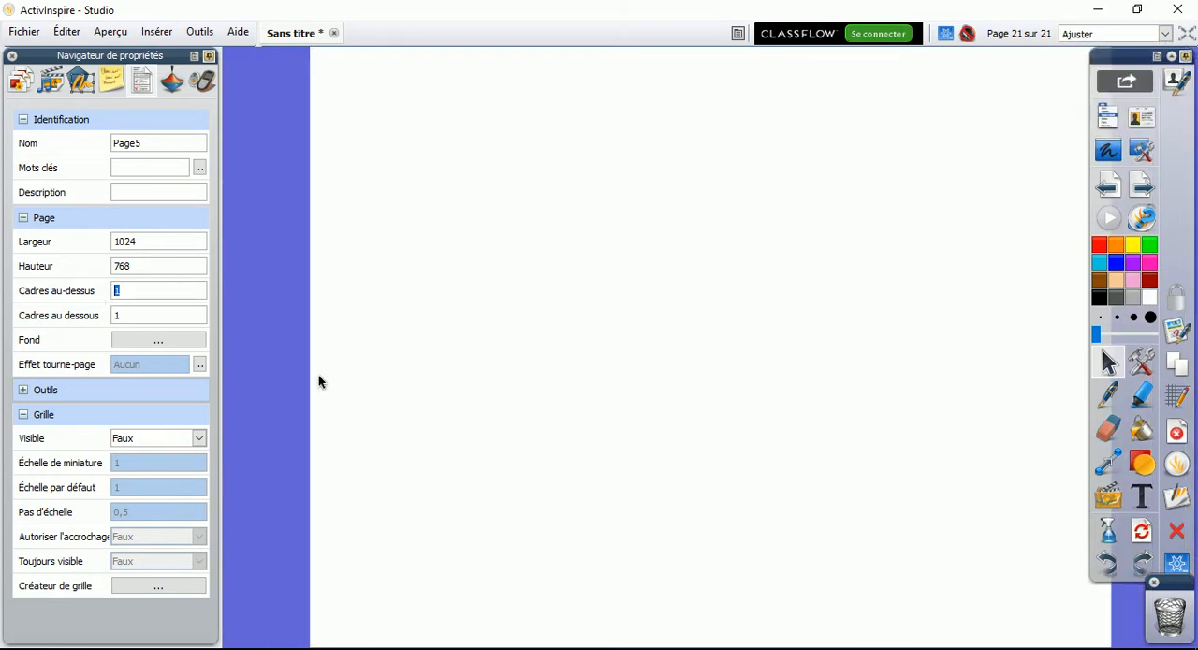
{"action": "type", "text": "5"}
{"action": "left_click", "coordinate": [139, 314]}
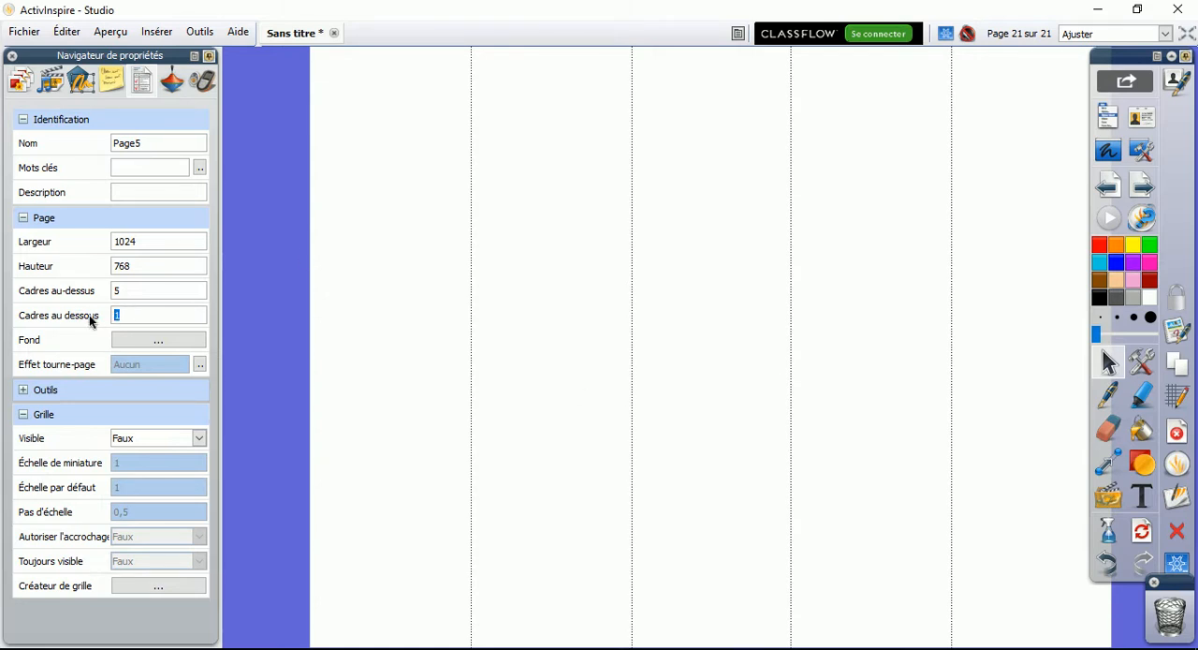
{"action": "left_click", "coordinate": [161, 289]}
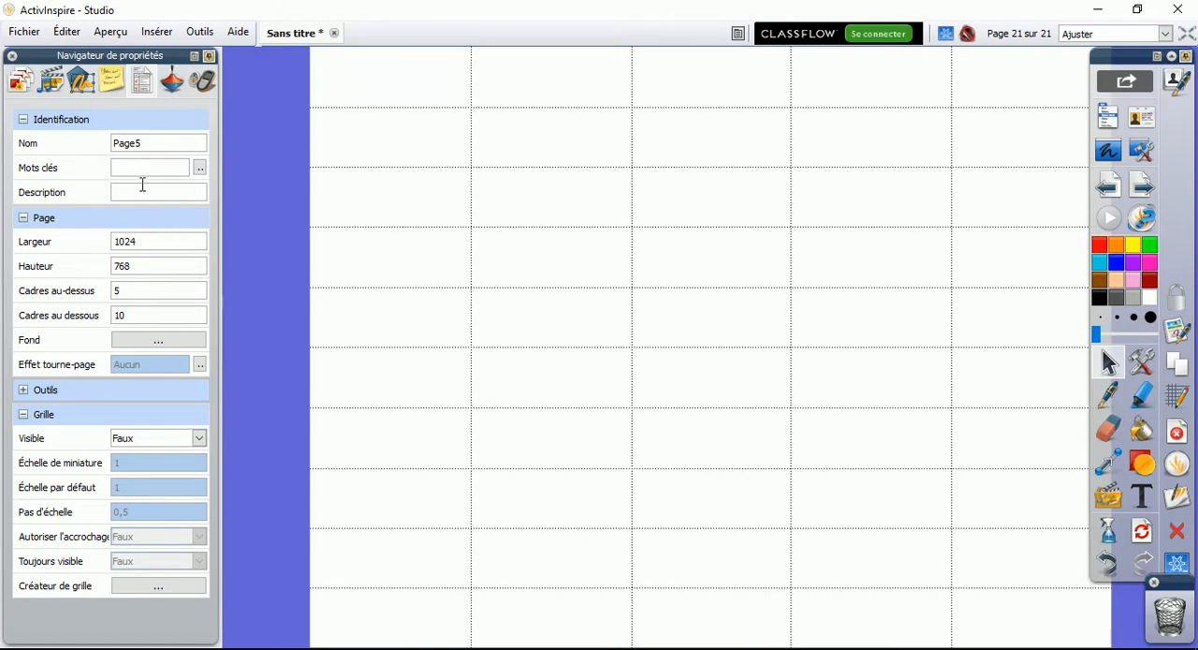
{"action": "left_click_drag", "start_coordinate": [144, 143], "coordinate": [85, 147]}
Set the page tool to Outil Rideau and try moving the curtain from each of its four sides
{"action": "left_click", "coordinate": [23, 390]}
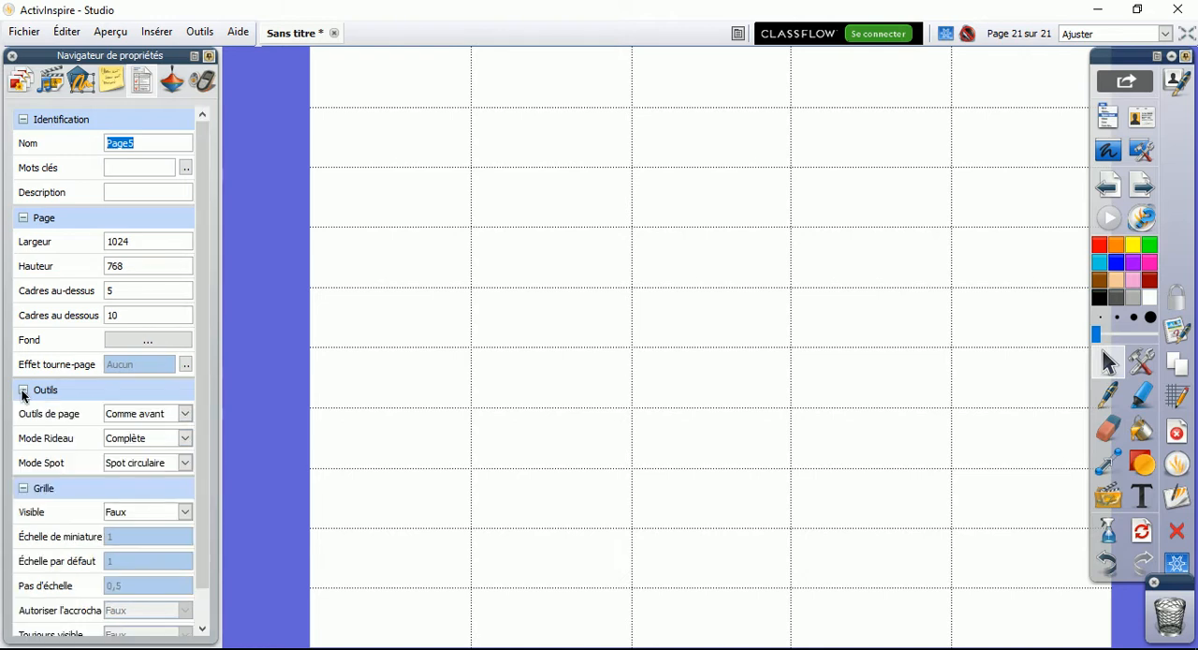
{"action": "left_click", "coordinate": [185, 414]}
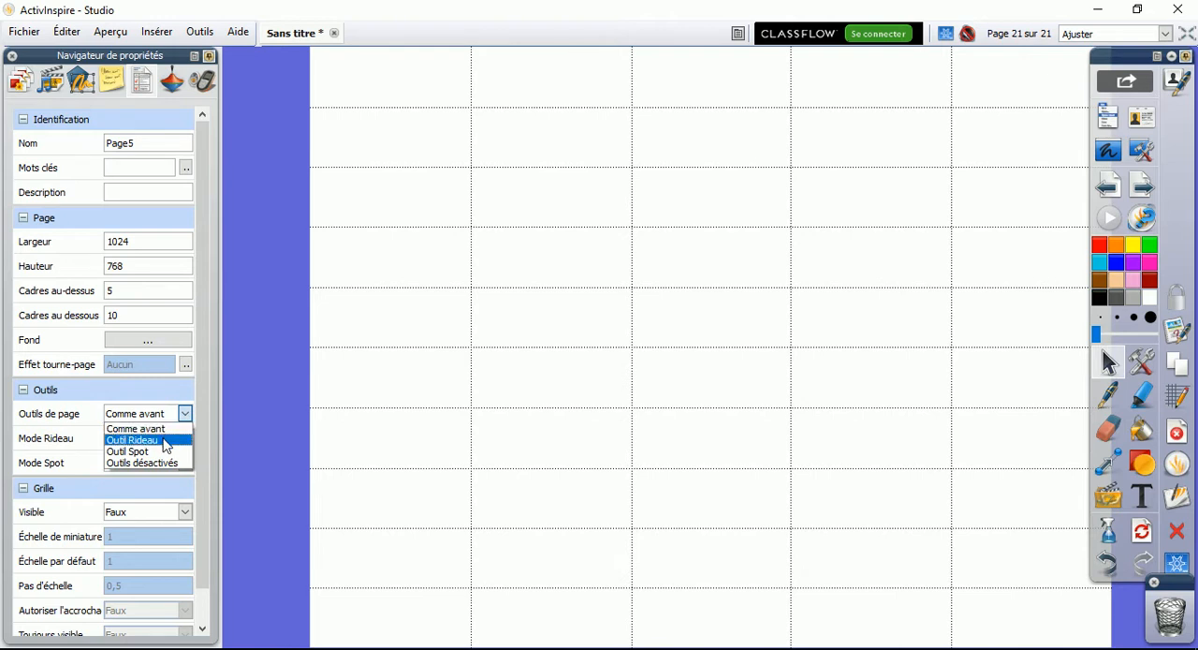
{"action": "left_click", "coordinate": [166, 441]}
{"action": "left_click_drag", "start_coordinate": [717, 156], "coordinate": [709, 94]}
{"action": "left_click_drag", "start_coordinate": [484, 350], "coordinate": [522, 380]}
{"action": "left_click_drag", "start_coordinate": [1036, 393], "coordinate": [962, 434]}
{"action": "left_click_drag", "start_coordinate": [800, 525], "coordinate": [784, 564]}
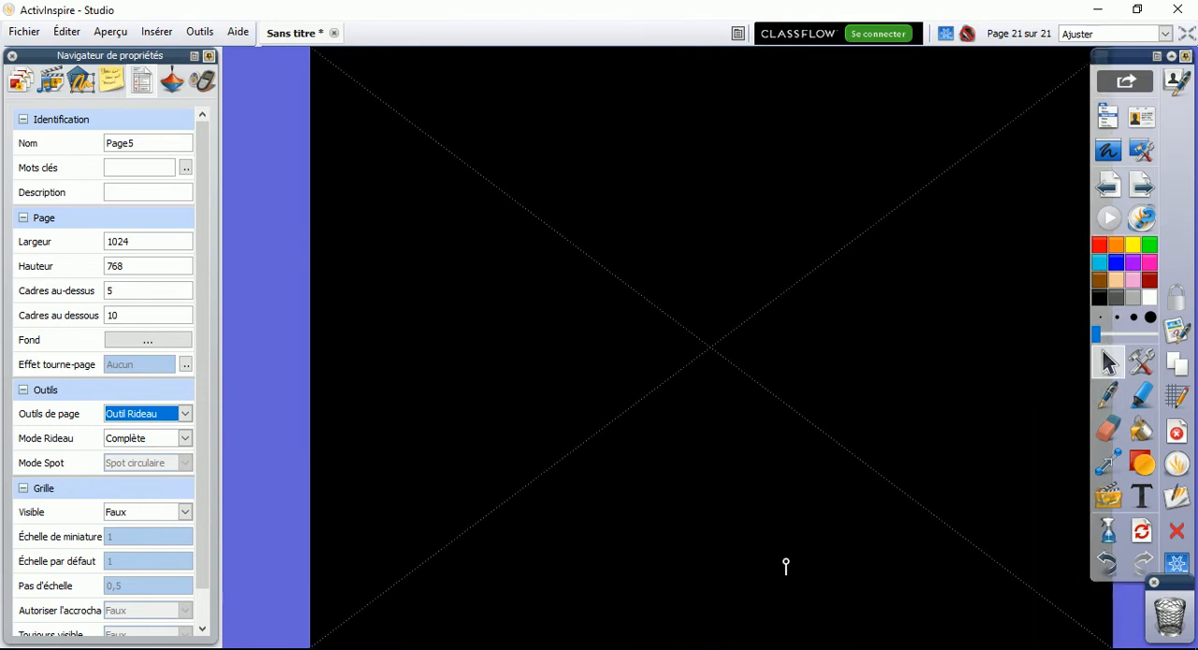
Remove the curtain and set the page tool to Outils désactivés, leaving the Outils properties collapsed
{"action": "left_click", "coordinate": [183, 416]}
{"action": "left_click", "coordinate": [164, 430]}
{"action": "left_click", "coordinate": [184, 413]}
{"action": "left_click", "coordinate": [166, 463]}
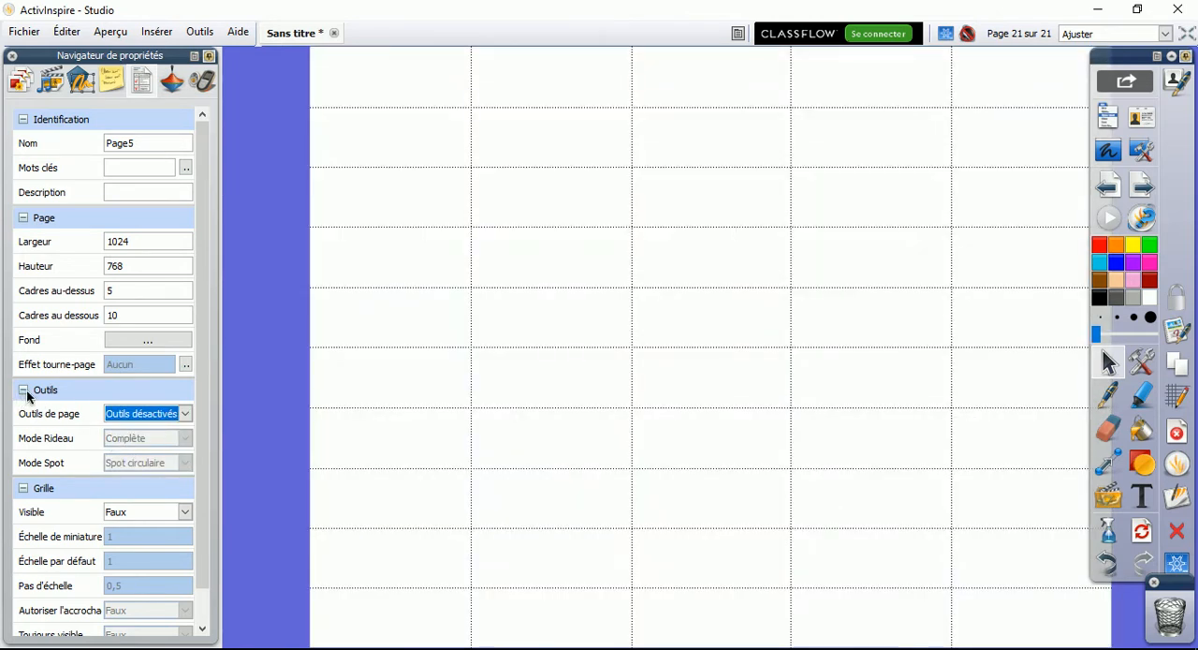
{"action": "left_click", "coordinate": [23, 390]}
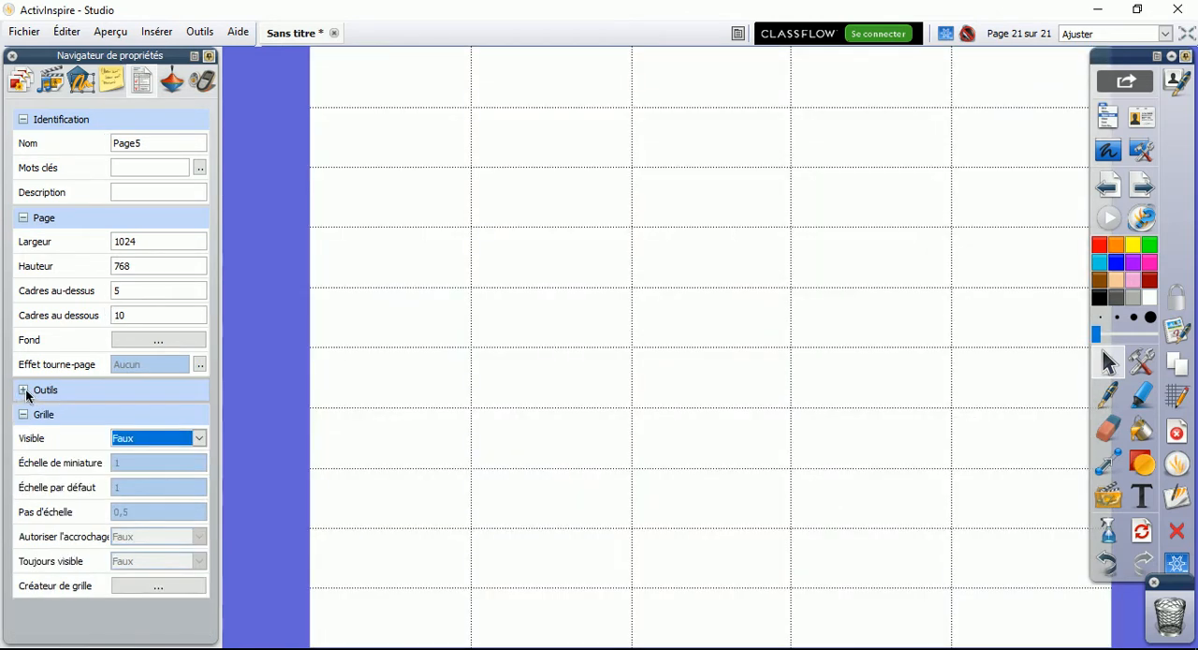
Try making the page grid visible and set its visibility back to Faux
{"action": "left_click", "coordinate": [196, 438]}
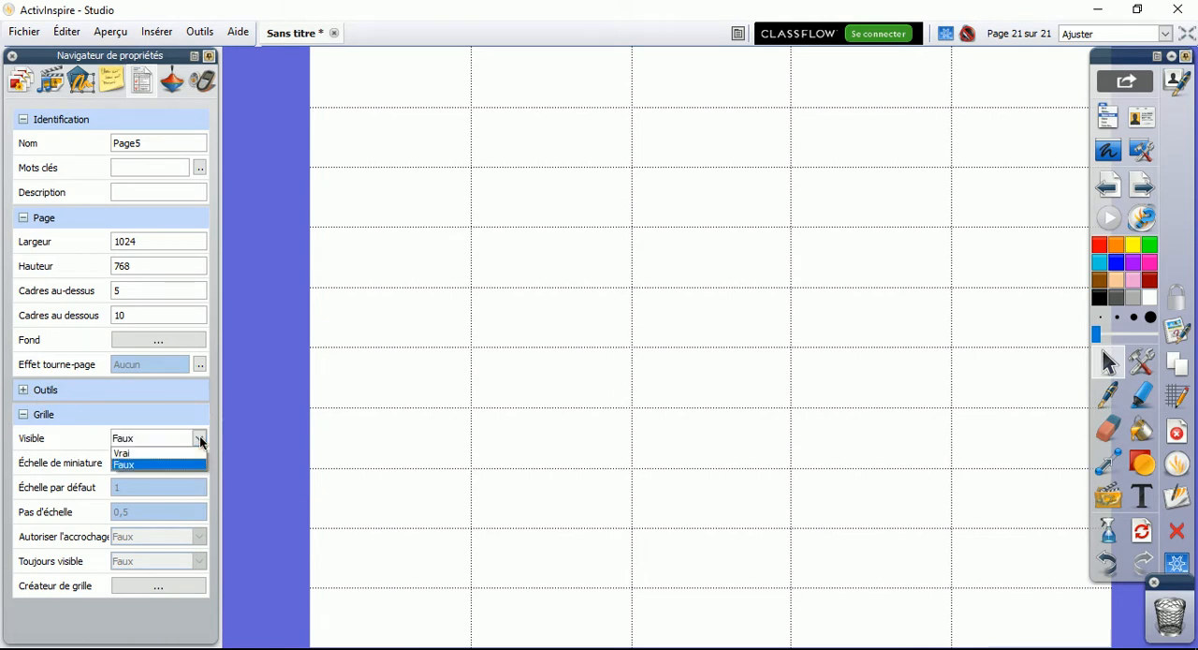
{"action": "left_click", "coordinate": [172, 452]}
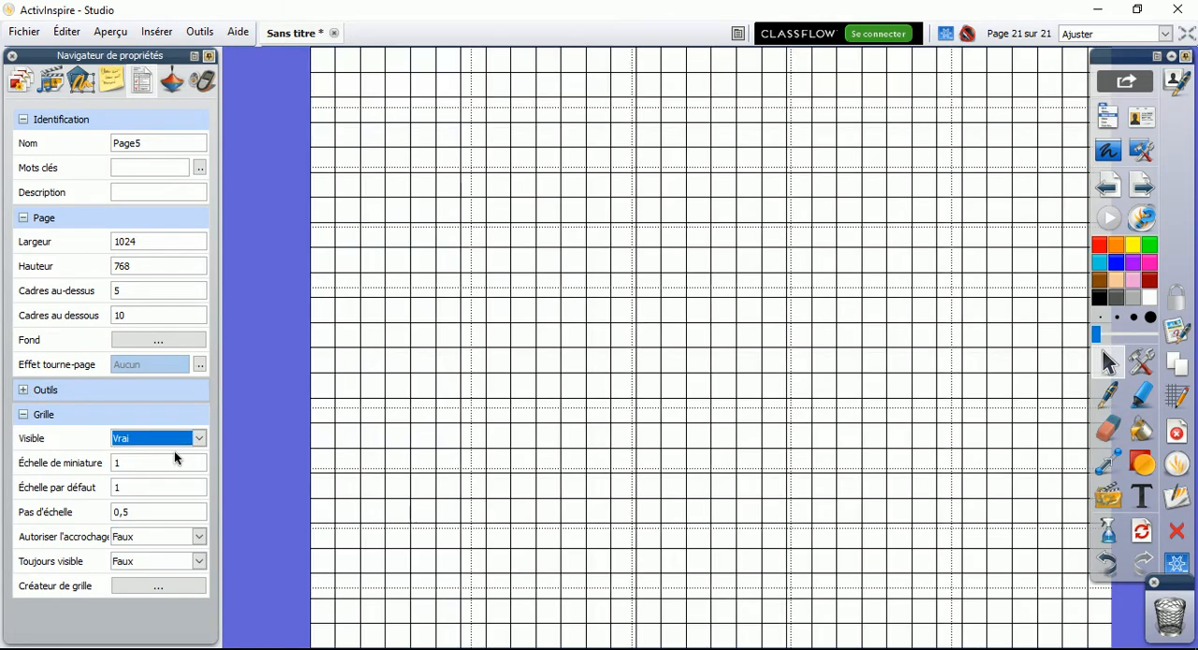
{"action": "left_click_drag", "start_coordinate": [160, 464], "coordinate": [109, 461]}
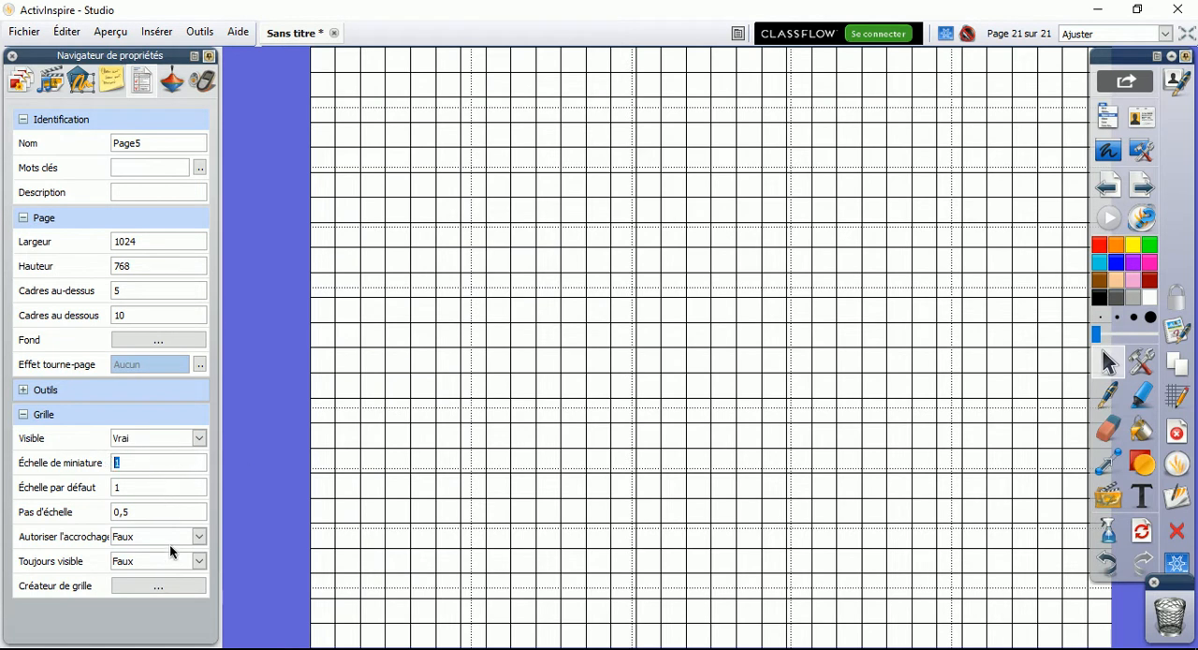
{"action": "left_click", "coordinate": [197, 438]}
{"action": "left_click", "coordinate": [180, 465]}
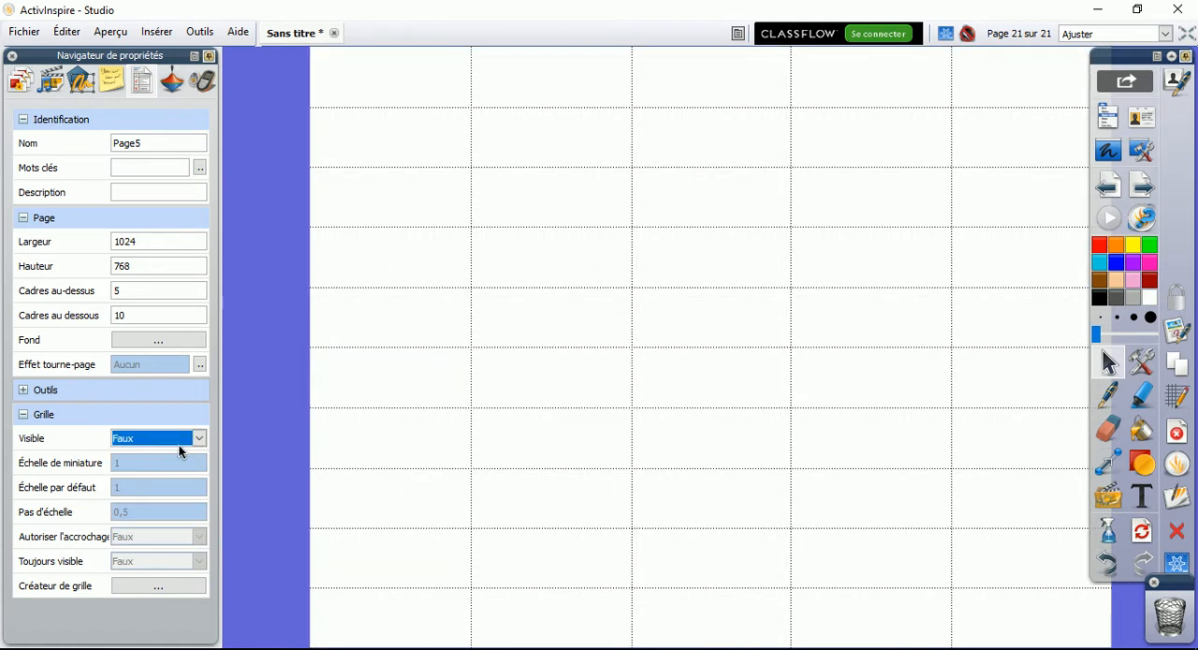
Show the drag-and-drop actions in the action browser, place a Gomme action on the page and activate it
{"action": "left_click", "coordinate": [172, 82]}
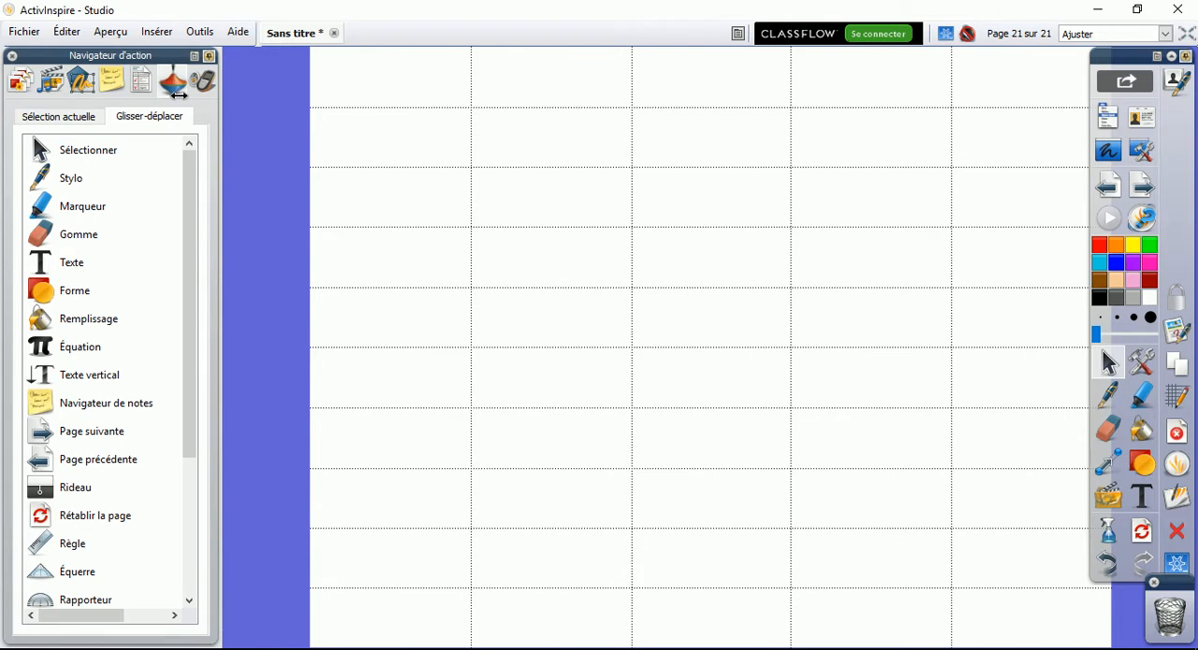
{"action": "left_click_drag", "start_coordinate": [191, 236], "coordinate": [177, 390]}
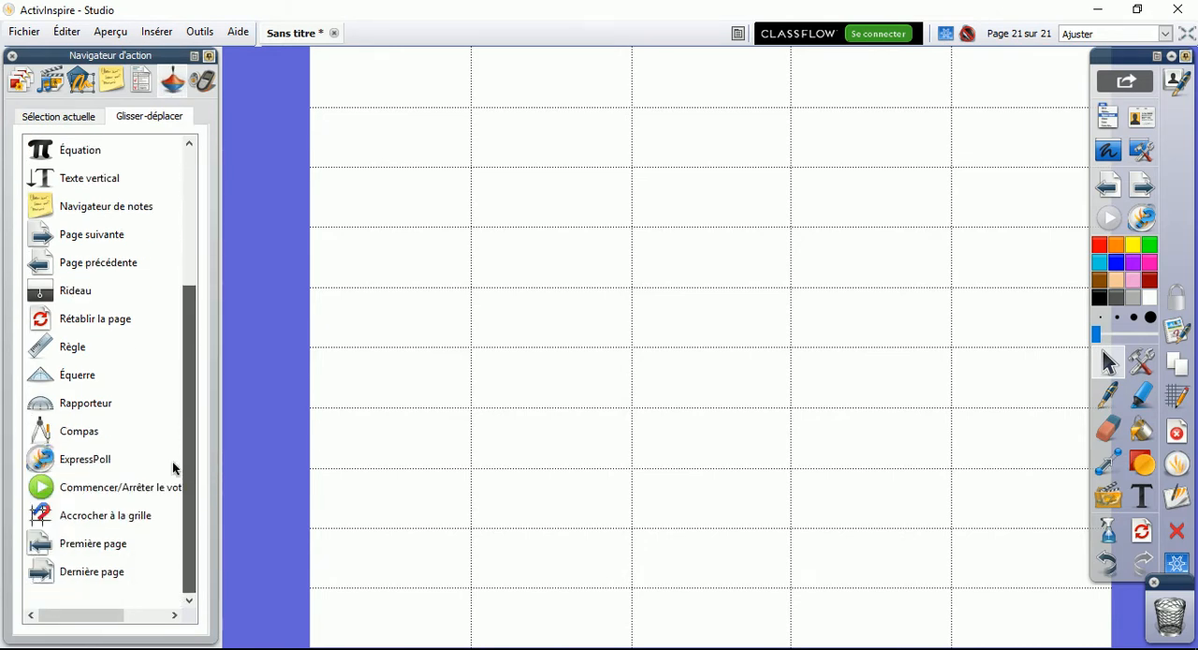
{"action": "left_click_drag", "start_coordinate": [174, 468], "coordinate": [198, 246]}
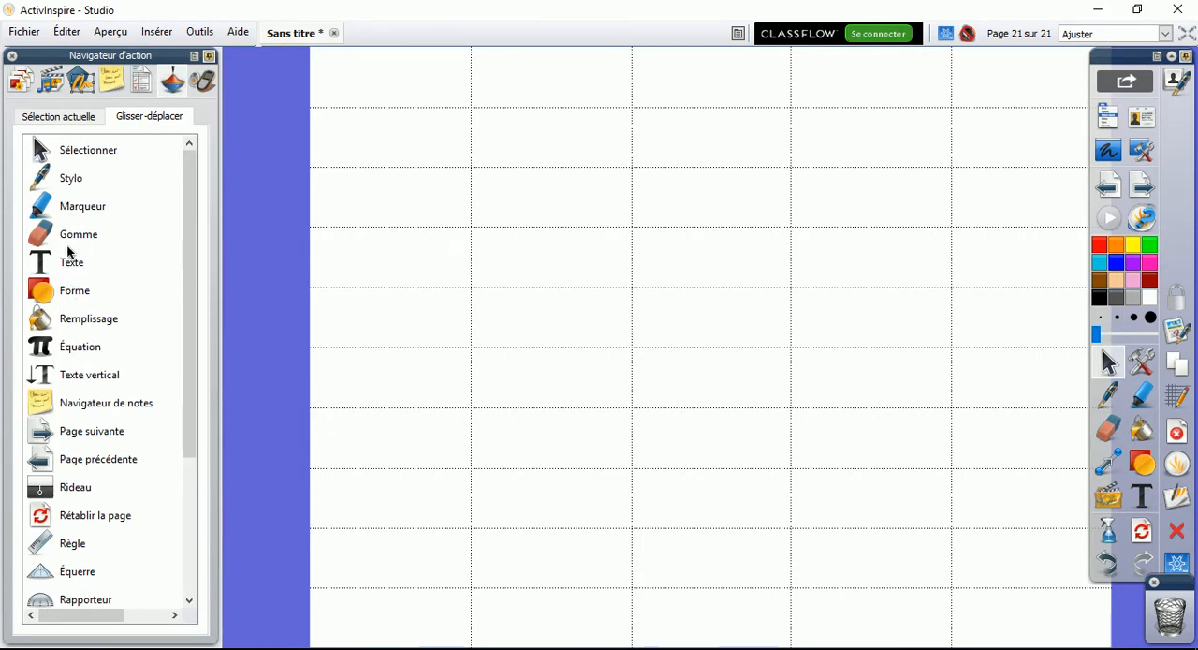
{"action": "left_click_drag", "start_coordinate": [65, 238], "coordinate": [529, 264]}
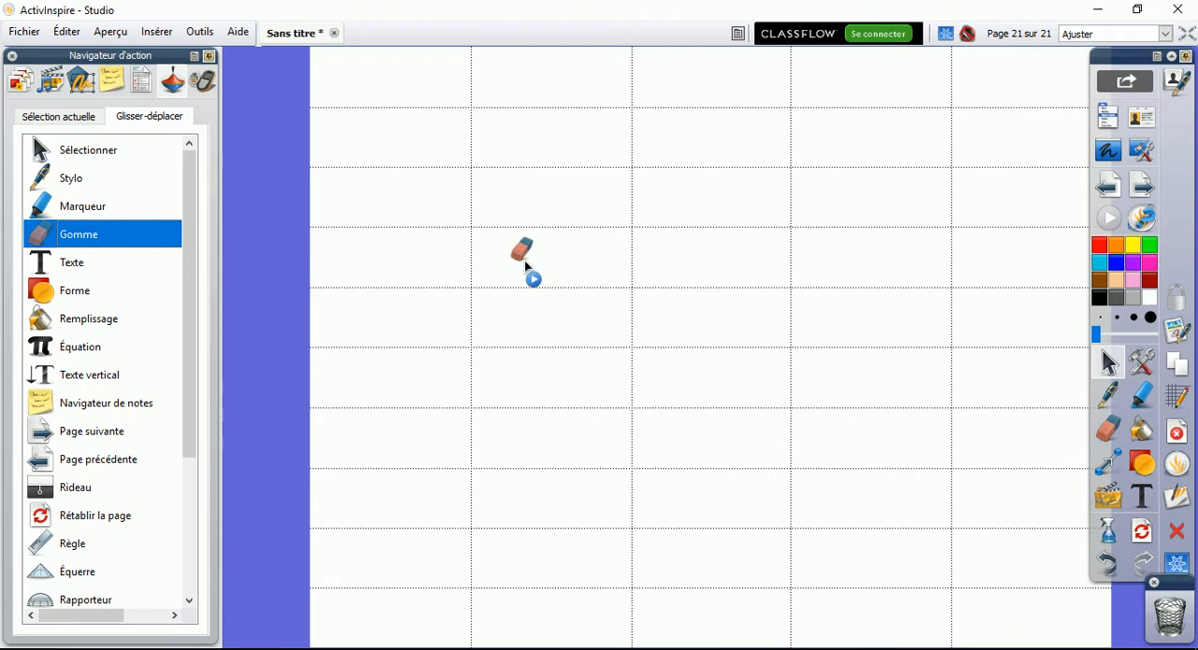
{"action": "left_click", "coordinate": [525, 261]}
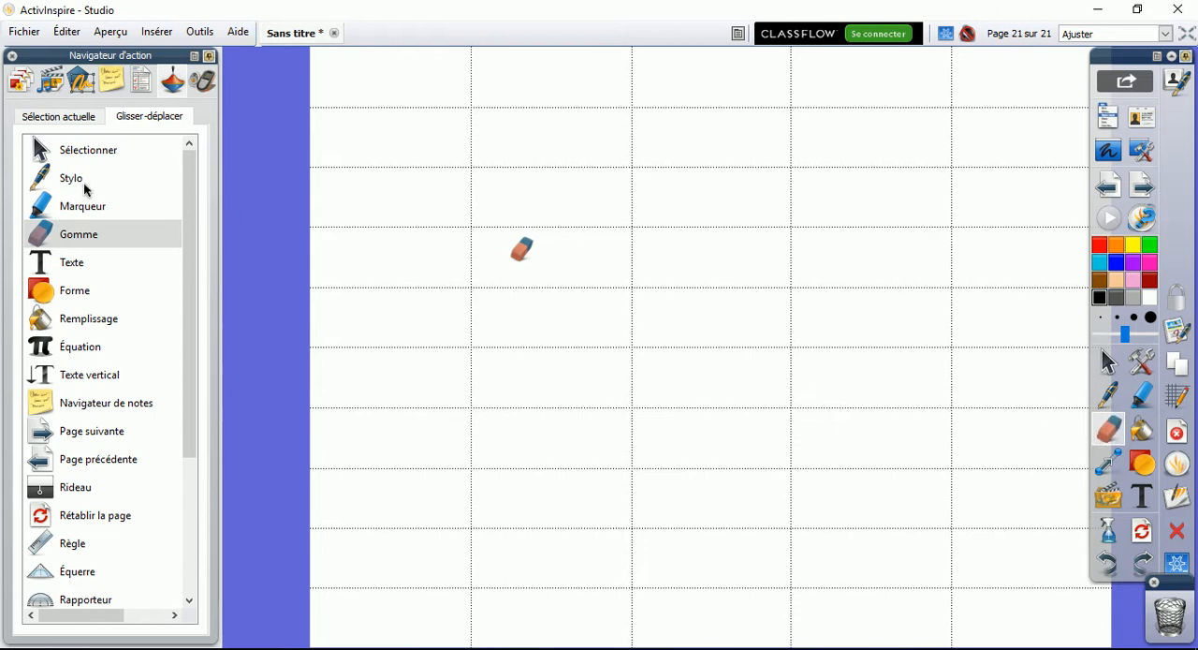
Place a Marqueur action in the page's upper-left corner, activate it and draw a curved yellow stroke below it
{"action": "mouse_move", "coordinate": [86, 205]}
{"action": "left_mouse_down"}
{"action": "mouse_move", "coordinate": [352, 321]}
{"action": "mouse_move", "coordinate": [380, 125]}
{"action": "mouse_move", "coordinate": [359, 80]}
{"action": "left_mouse_up"}
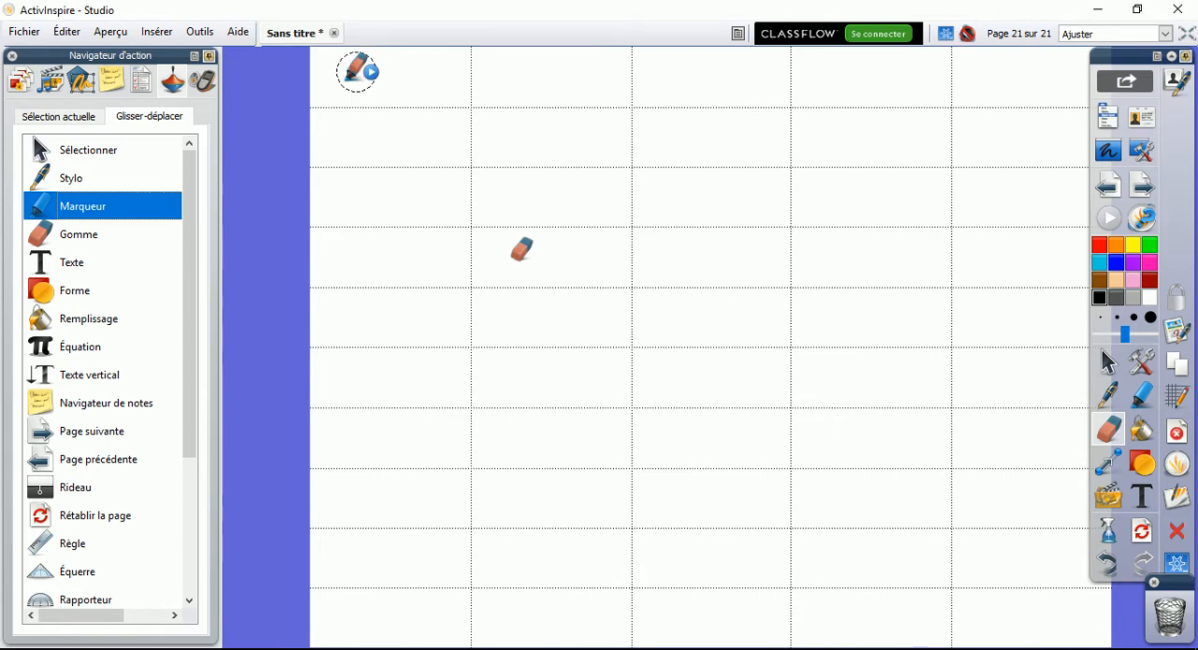
{"action": "left_click", "coordinate": [357, 75]}
{"action": "mouse_move", "coordinate": [409, 217]}
{"action": "left_mouse_down"}
{"action": "mouse_move", "coordinate": [486, 168]}
{"action": "mouse_move", "coordinate": [499, 424]}
{"action": "left_mouse_up"}
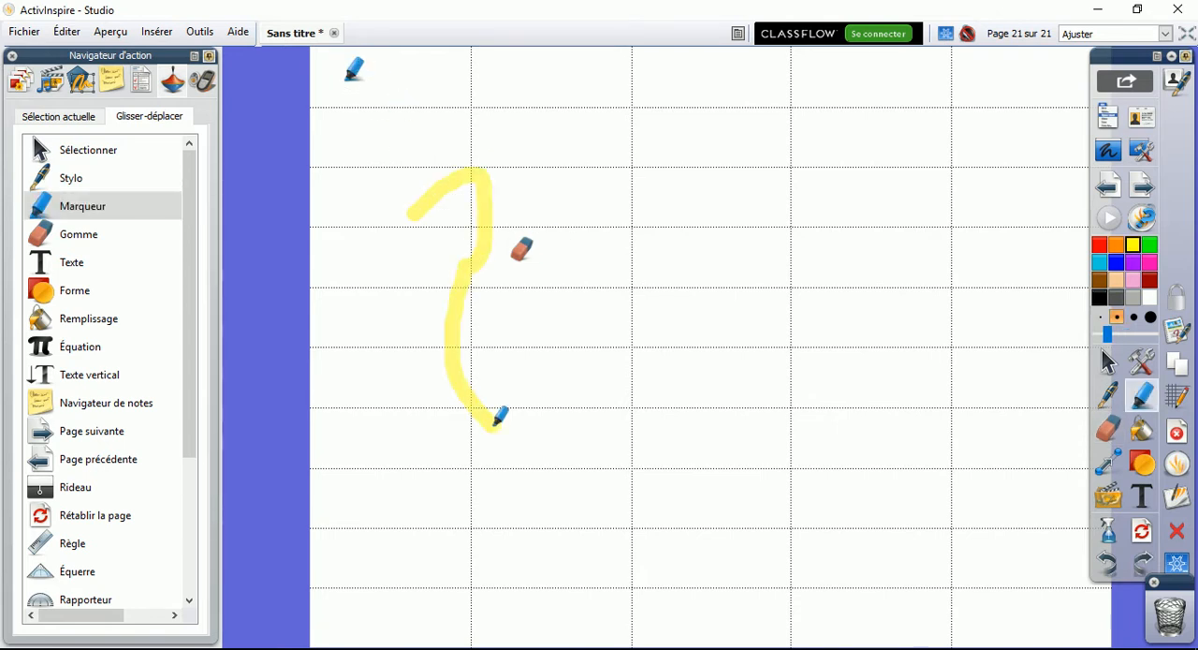
Place Stylo and Sélectionner actions in a row beside the Marqueur icon and activate the Sélectionner one
{"action": "left_click_drag", "start_coordinate": [62, 183], "coordinate": [402, 83]}
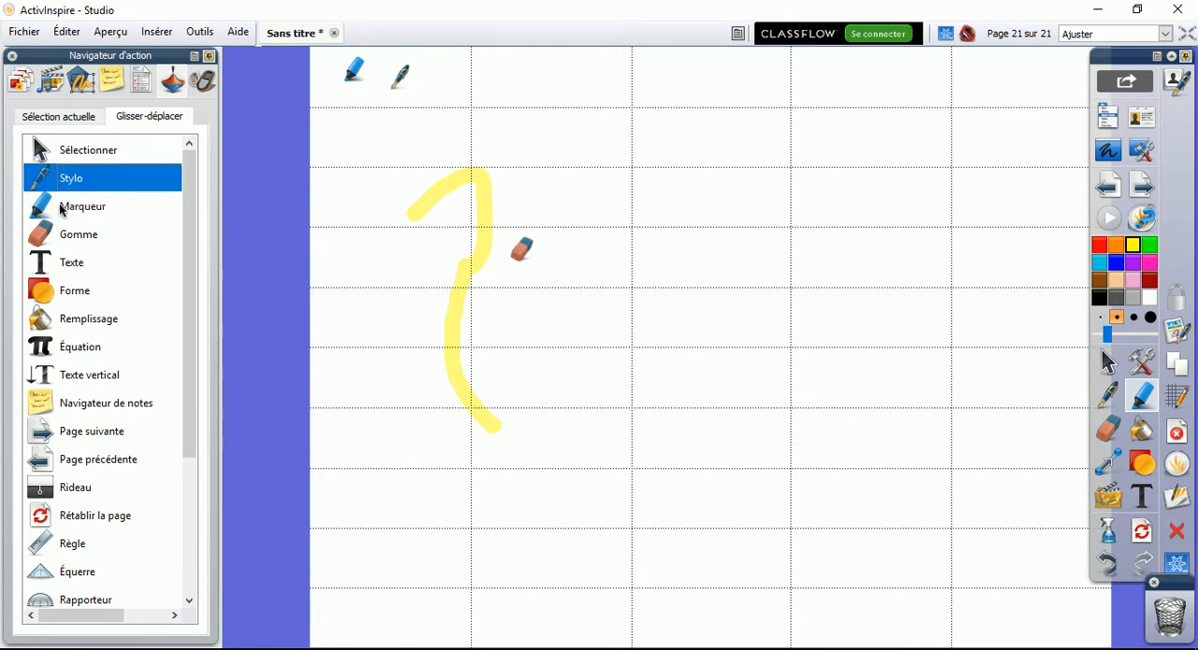
{"action": "mouse_move", "coordinate": [83, 152]}
{"action": "left_mouse_down"}
{"action": "mouse_move", "coordinate": [294, 206]}
{"action": "mouse_move", "coordinate": [442, 80]}
{"action": "left_mouse_up"}
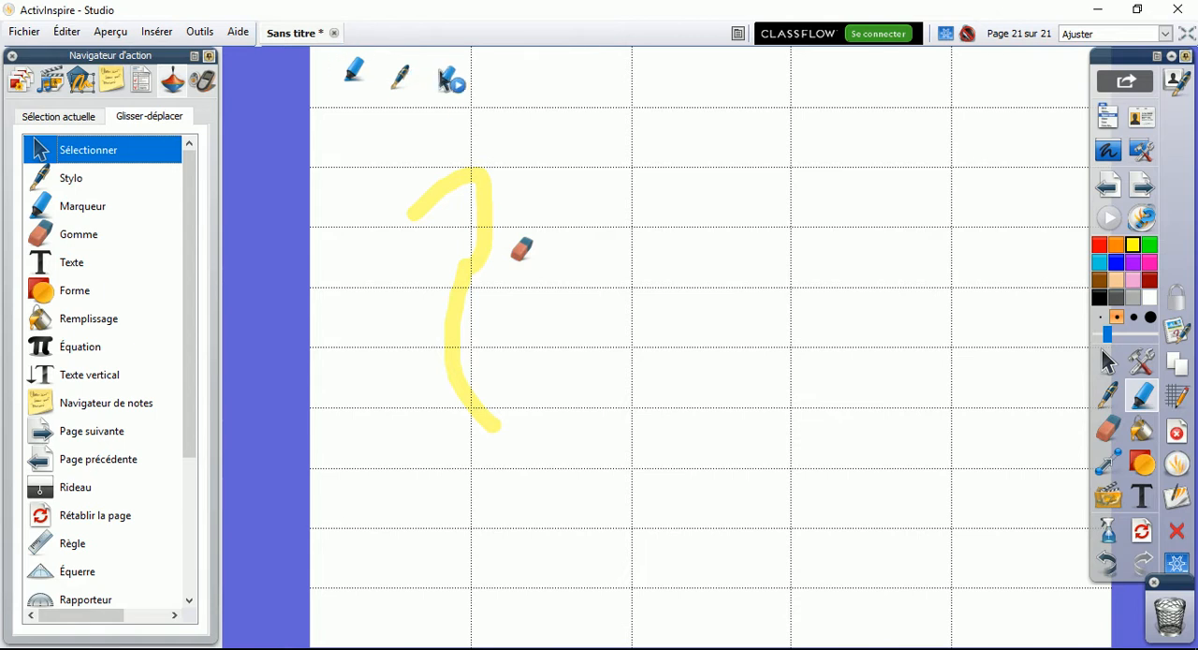
{"action": "left_click", "coordinate": [449, 82]}
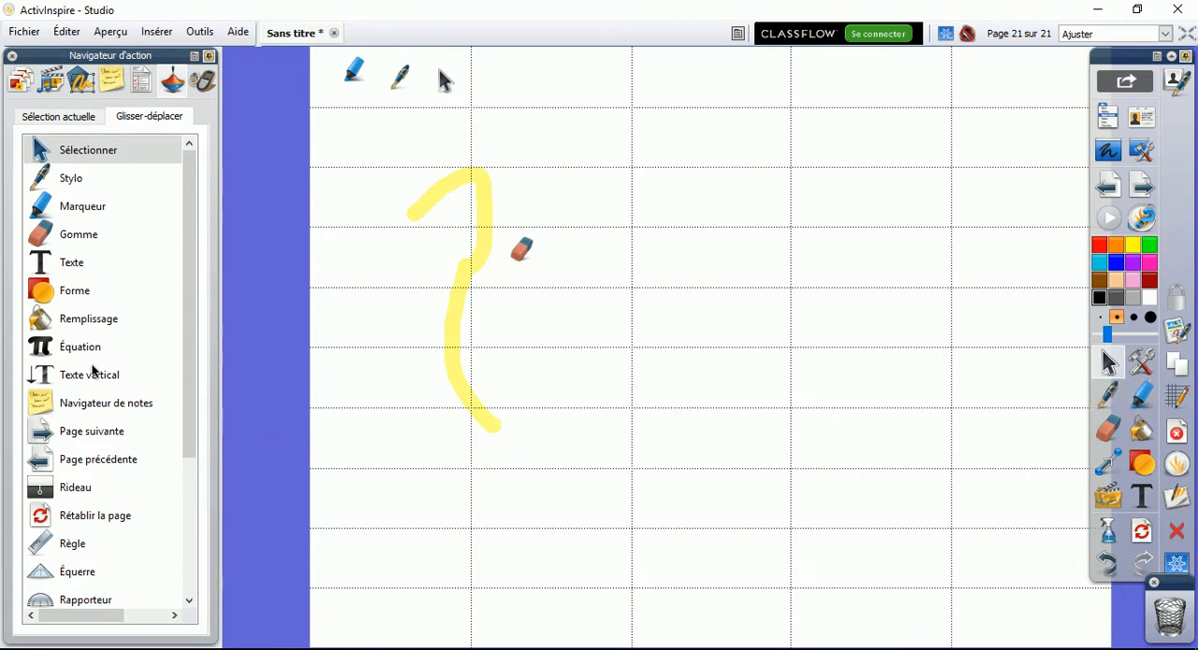
Draw an open black S-shaped loop with the Stylo in the lower middle of the page
{"action": "scroll", "coordinate": [190, 418], "scroll_direction": "down", "scroll_amount": 3}
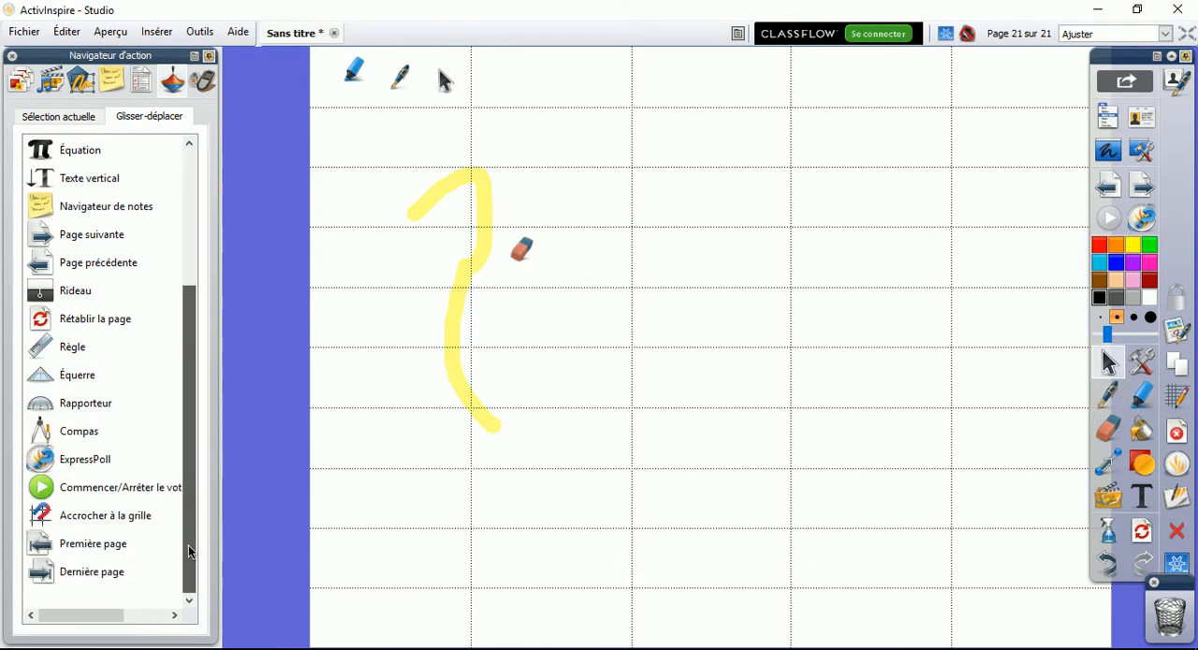
{"action": "left_click", "coordinate": [1109, 395]}
{"action": "mouse_move", "coordinate": [688, 429]}
{"action": "left_mouse_down"}
{"action": "mouse_move", "coordinate": [687, 503]}
{"action": "mouse_move", "coordinate": [766, 529]}
{"action": "left_mouse_up"}
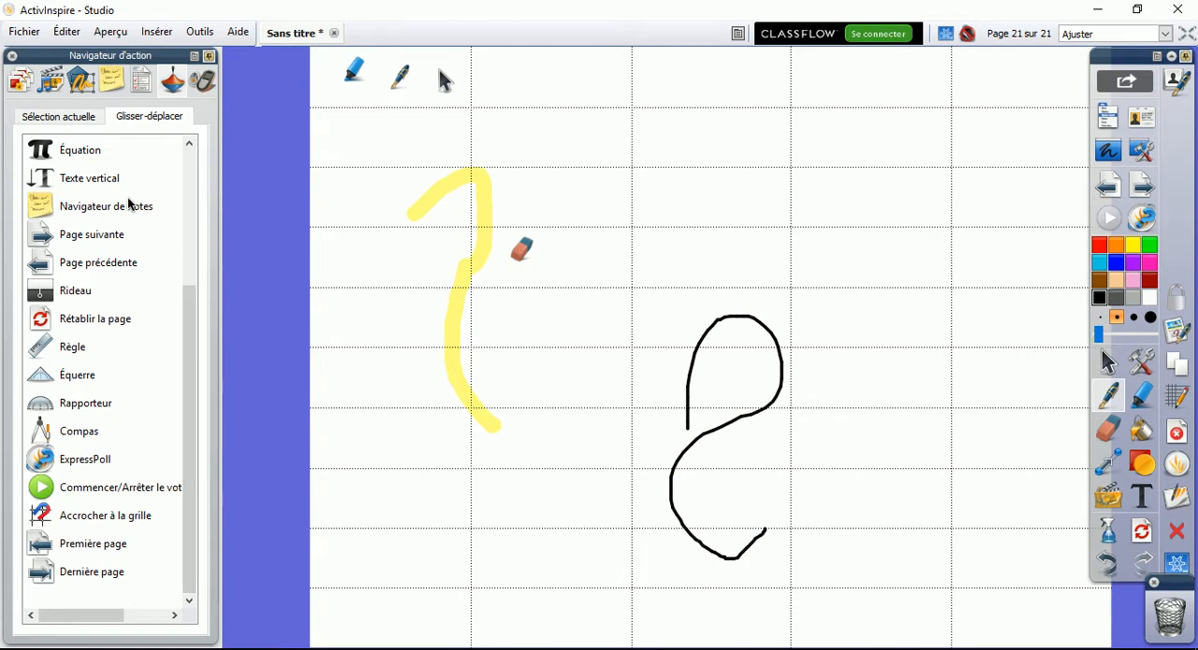
Check the Sélection actuelle actions, return to Glisser-déplacer and place a Compas action above the Gomme icon
{"action": "left_click", "coordinate": [77, 118]}
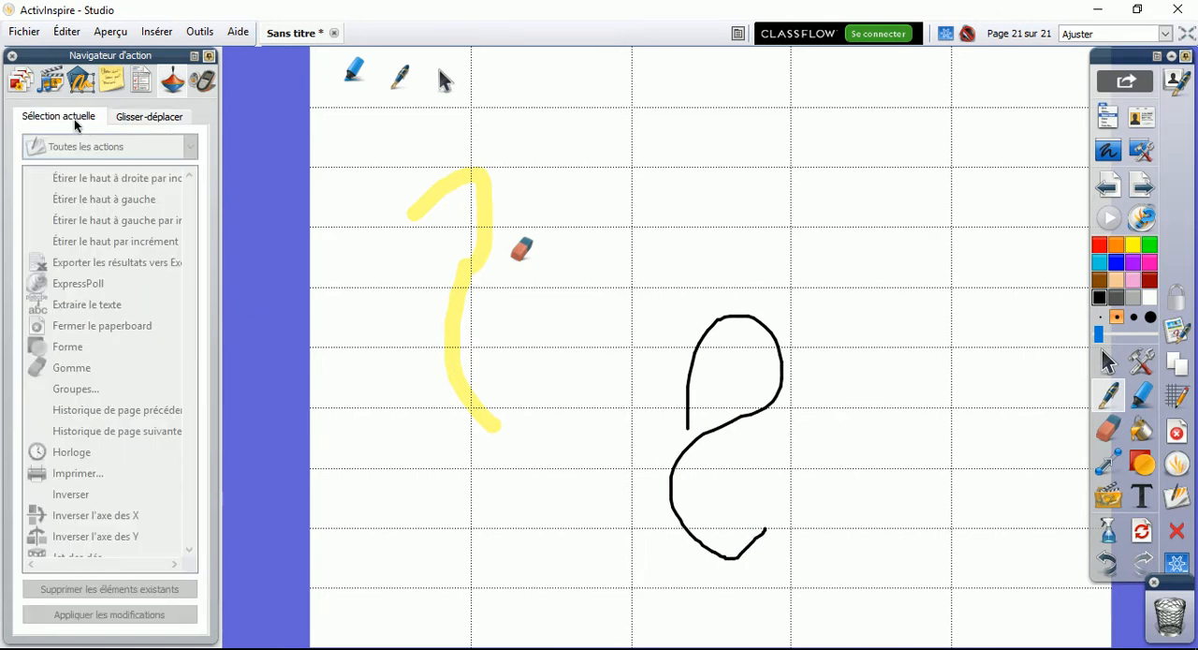
{"action": "left_click", "coordinate": [139, 123]}
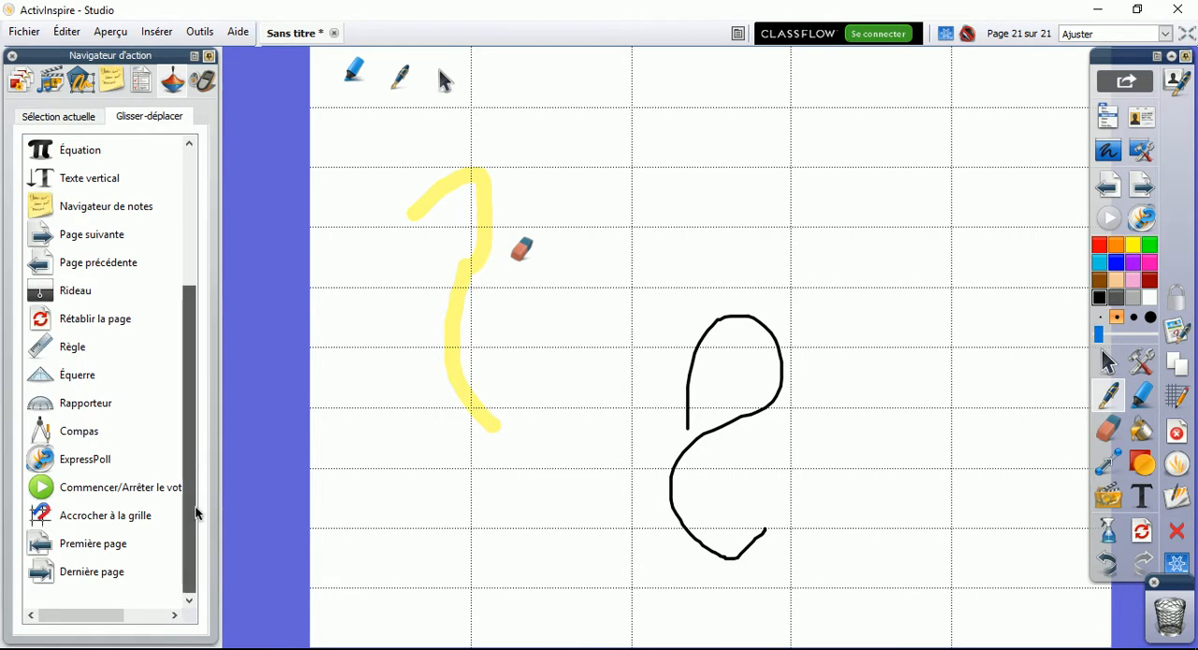
{"action": "left_click_drag", "start_coordinate": [81, 432], "coordinate": [552, 176]}
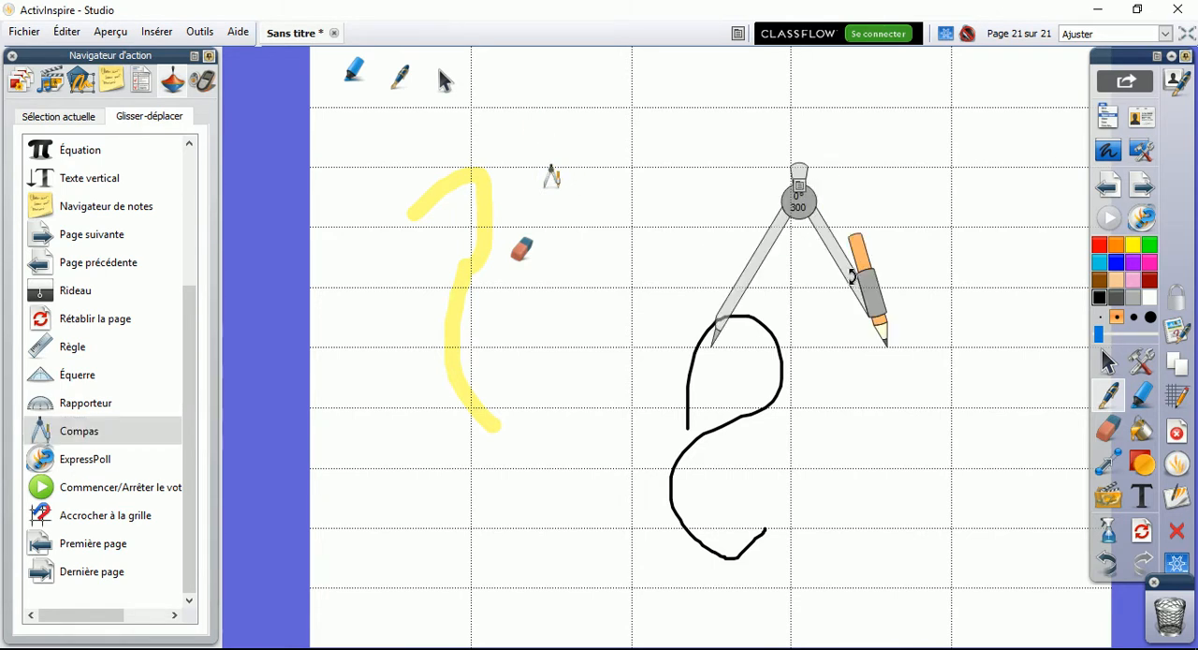
Draw a full black circle of radius about 300 with the compass around the pen stroke, and close the compass
{"action": "left_click_drag", "start_coordinate": [853, 276], "coordinate": [846, 418]}
{"action": "mouse_move", "coordinate": [880, 320]}
{"action": "left_mouse_down"}
{"action": "mouse_move", "coordinate": [733, 260]}
{"action": "mouse_move", "coordinate": [753, 440]}
{"action": "mouse_move", "coordinate": [762, 381]}
{"action": "left_mouse_up"}
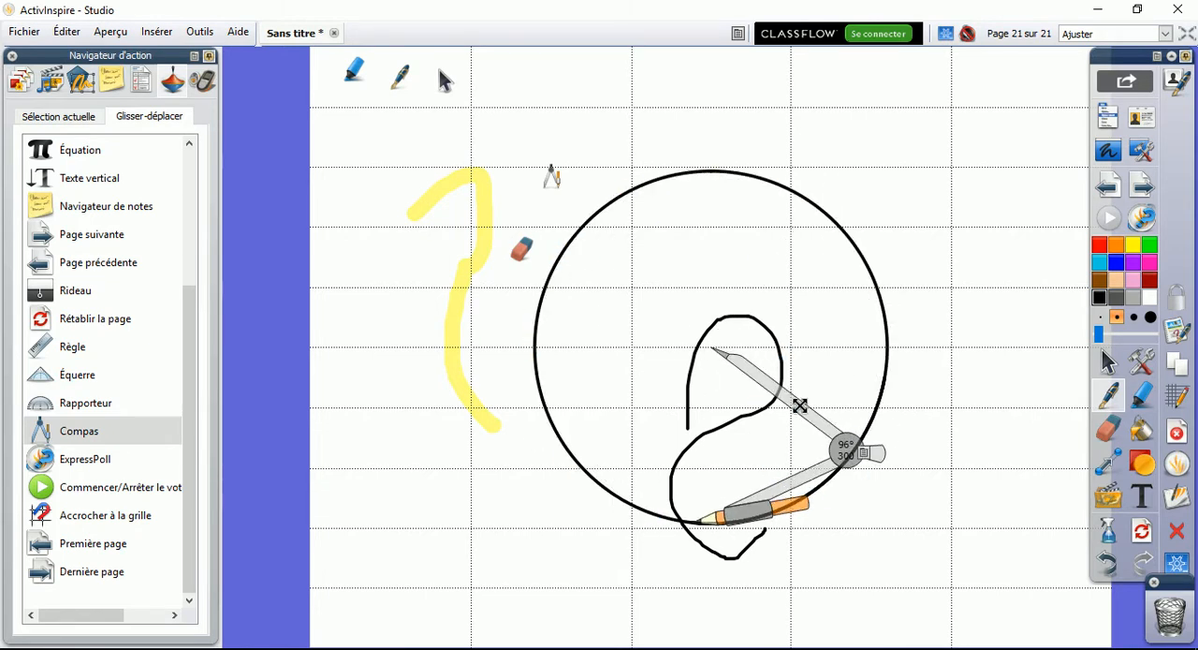
{"action": "left_click", "coordinate": [865, 454]}
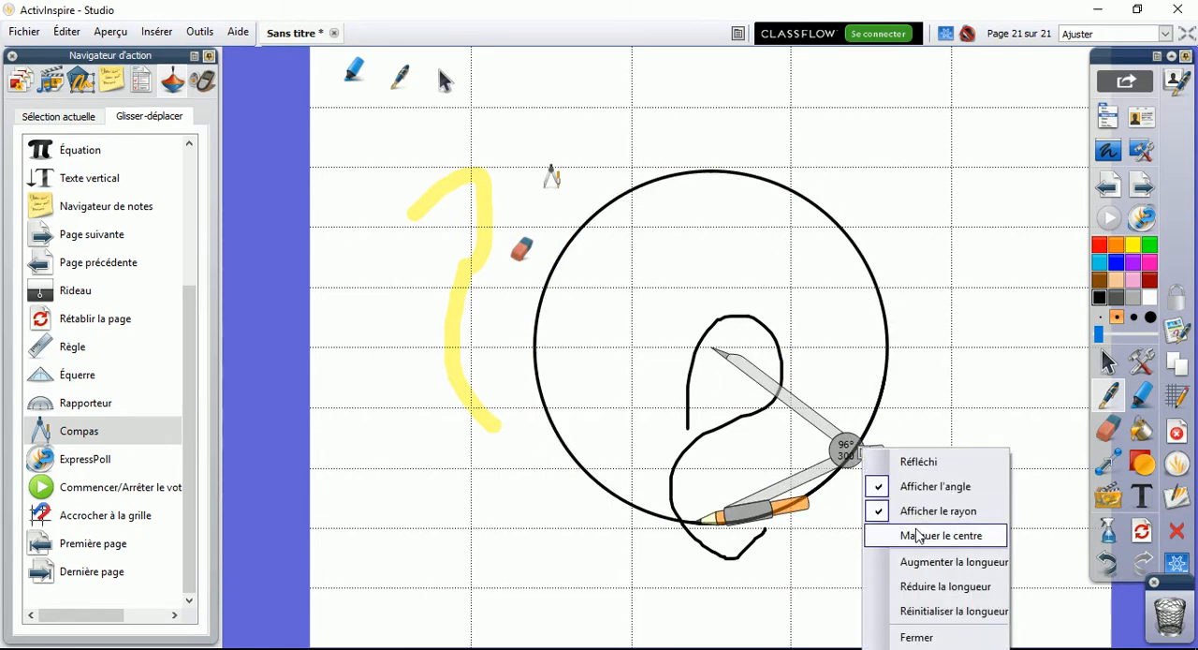
{"action": "left_click", "coordinate": [918, 637]}
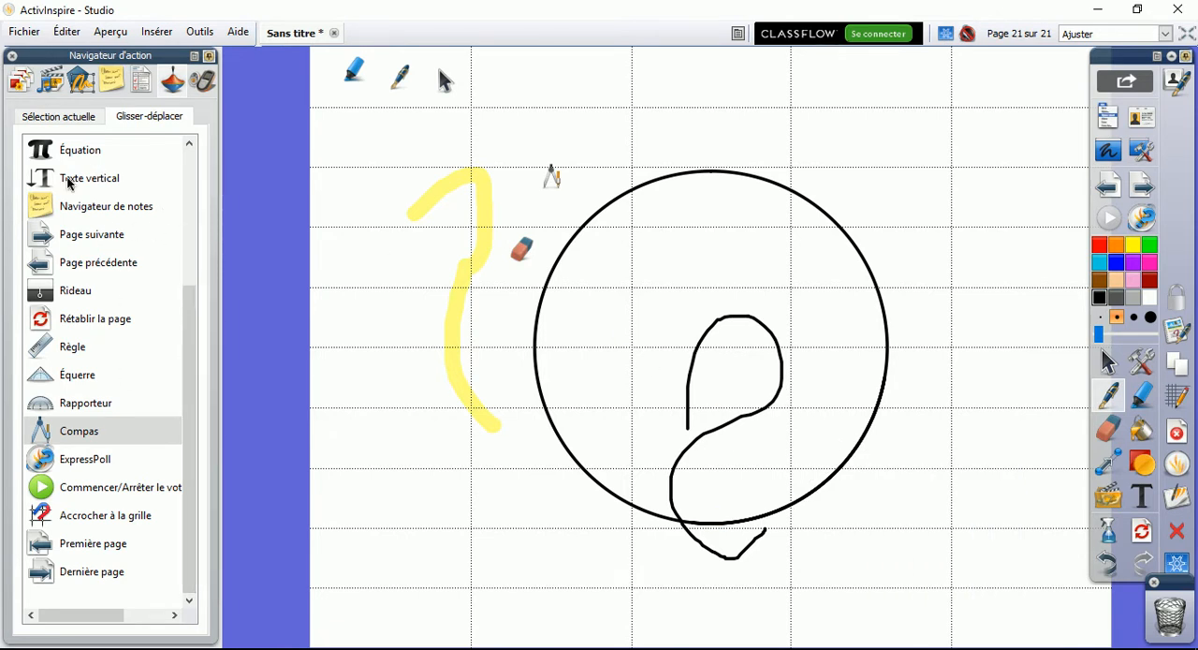
Display the Sélection actuelle actions, write a black 1 outside the circle near the page's upper right, and return to object selection
{"action": "left_click", "coordinate": [56, 121]}
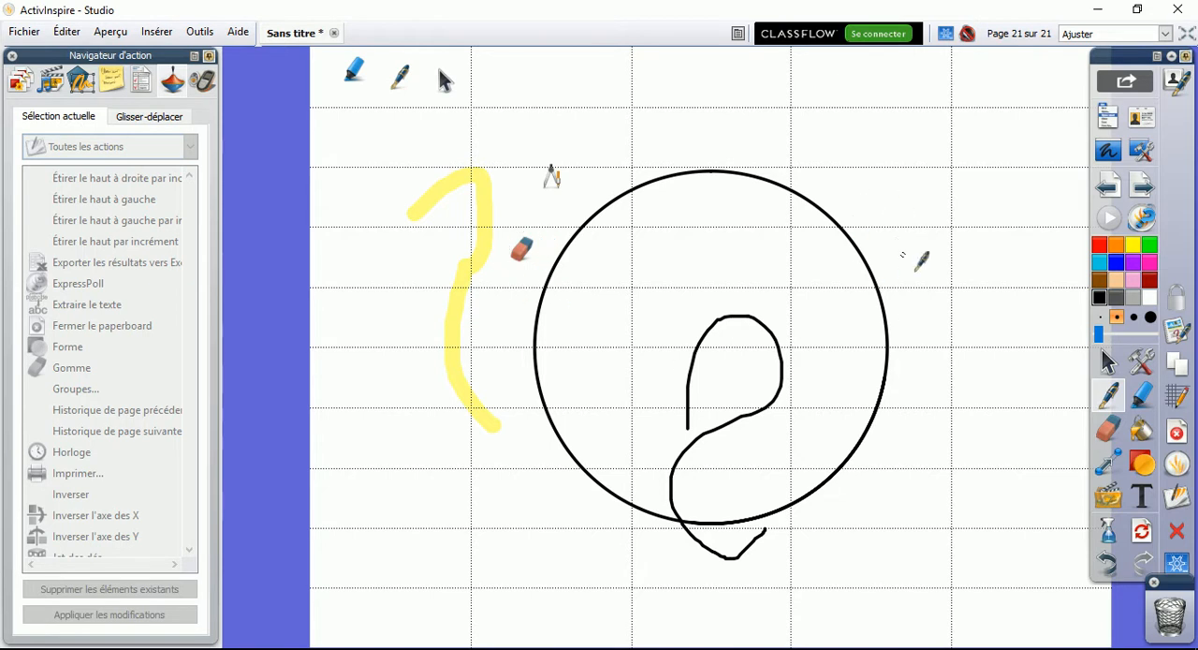
{"action": "mouse_move", "coordinate": [915, 187]}
{"action": "left_mouse_down"}
{"action": "mouse_move", "coordinate": [948, 141]}
{"action": "mouse_move", "coordinate": [964, 198]}
{"action": "left_mouse_up"}
{"action": "left_click", "coordinate": [1107, 361]}
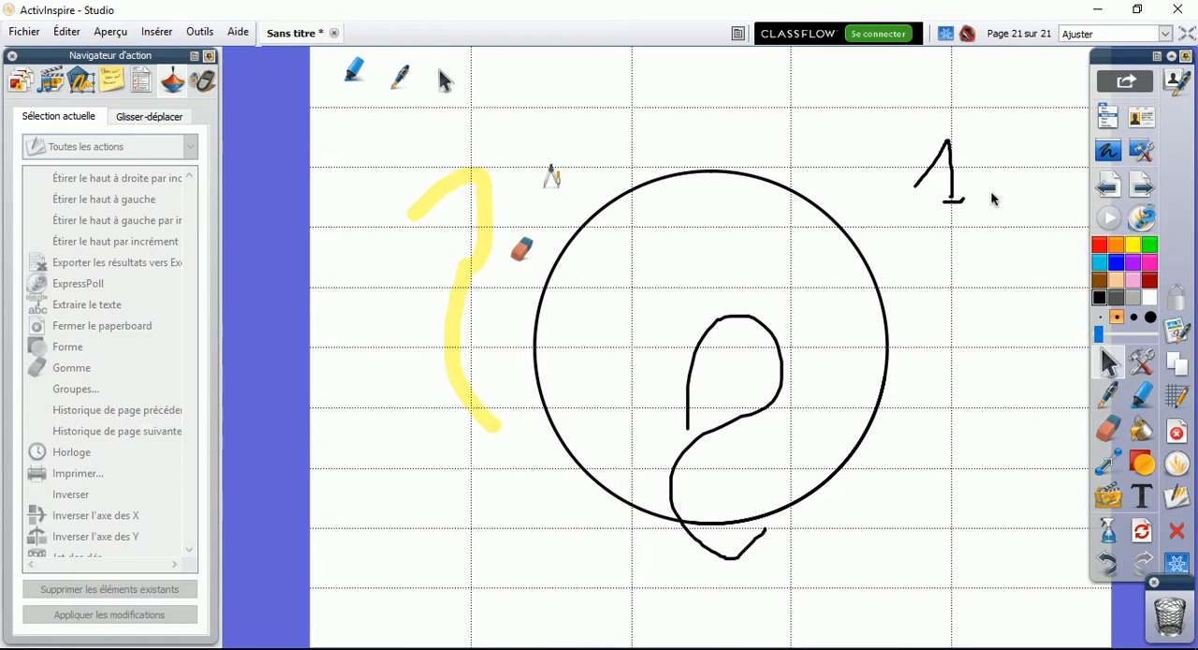
Select the black circle, the S-shaped pen stroke and the handwritten 1 together and delete them from the page
{"action": "left_click_drag", "start_coordinate": [916, 135], "coordinate": [988, 218]}
{"action": "left_click", "coordinate": [941, 182]}
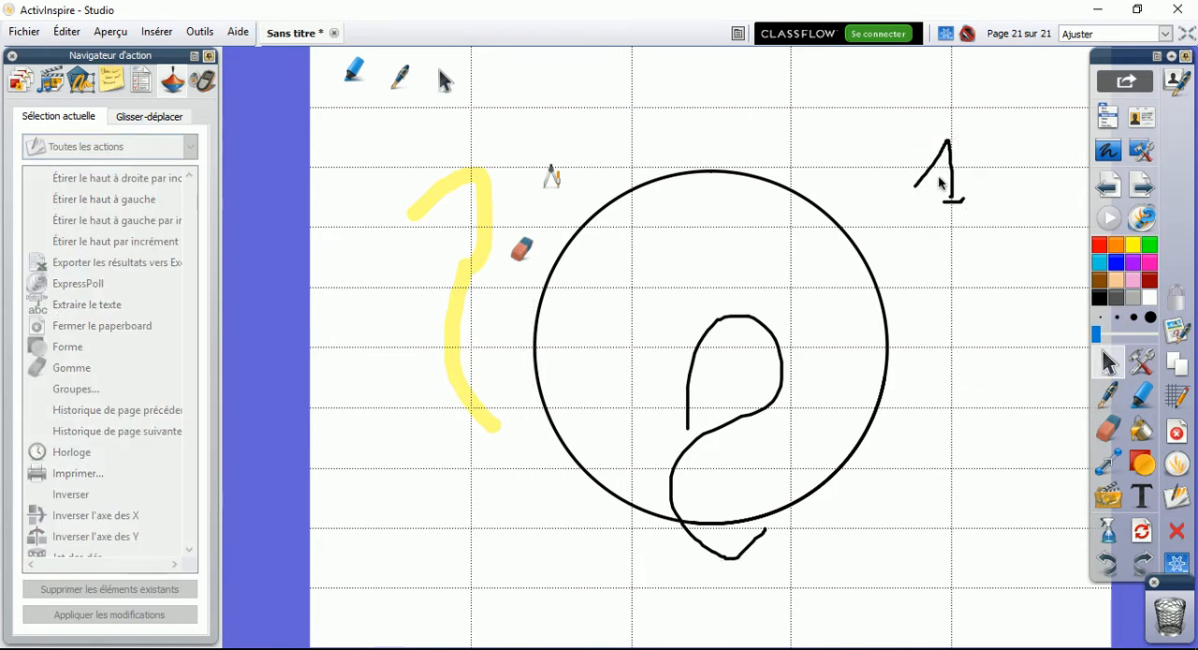
{"action": "left_click", "coordinate": [947, 183]}
{"action": "left_click", "coordinate": [978, 197]}
{"action": "left_click_drag", "start_coordinate": [779, 93], "coordinate": [968, 353]}
{"action": "key", "text": "Delete"}
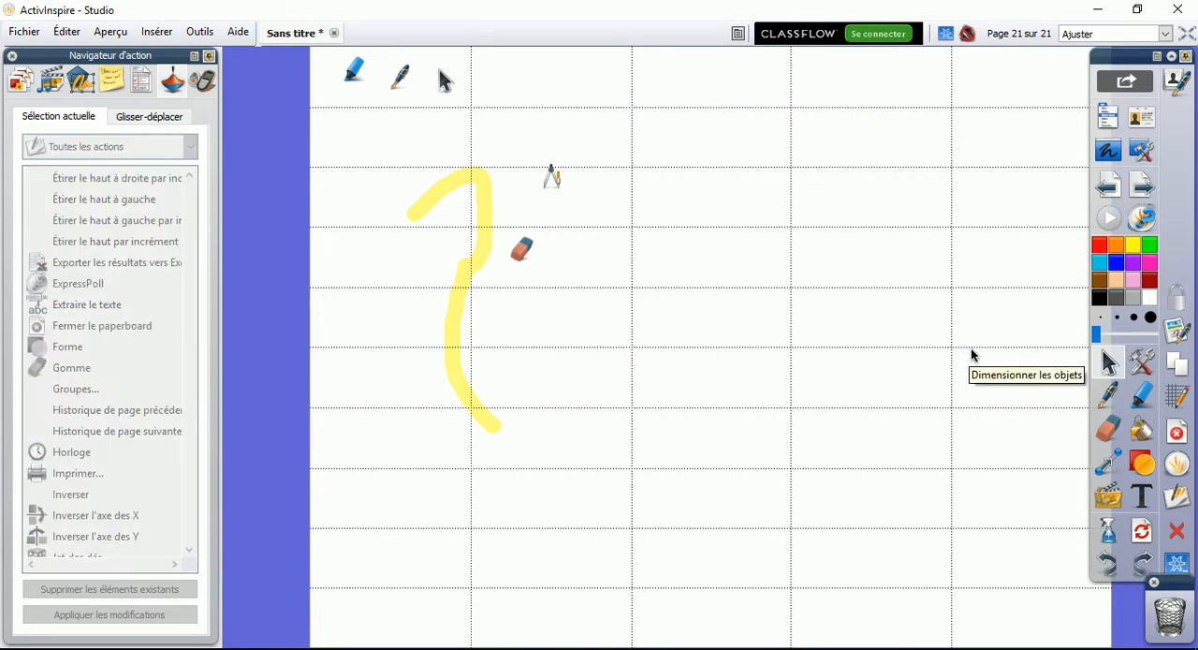
Draw a small closed black oval with the pen in the upper right area of the page and select it
{"action": "left_click", "coordinate": [1109, 395]}
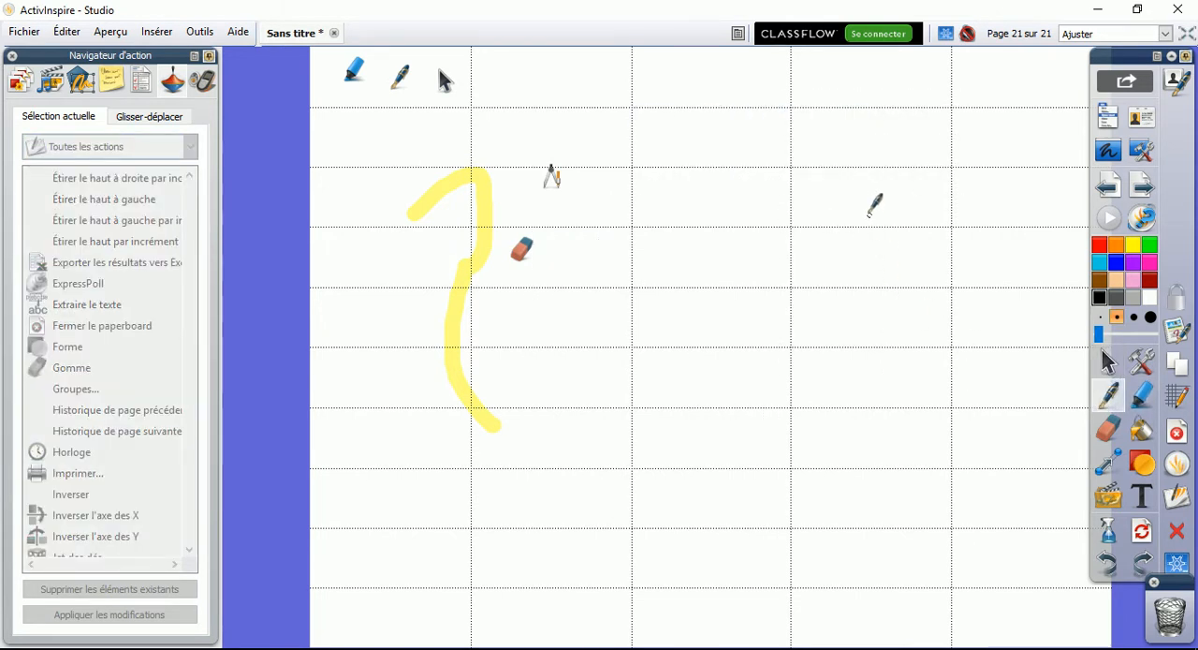
{"action": "mouse_move", "coordinate": [859, 210]}
{"action": "left_mouse_down"}
{"action": "mouse_move", "coordinate": [897, 213]}
{"action": "mouse_move", "coordinate": [859, 187]}
{"action": "mouse_move", "coordinate": [863, 198]}
{"action": "left_mouse_up"}
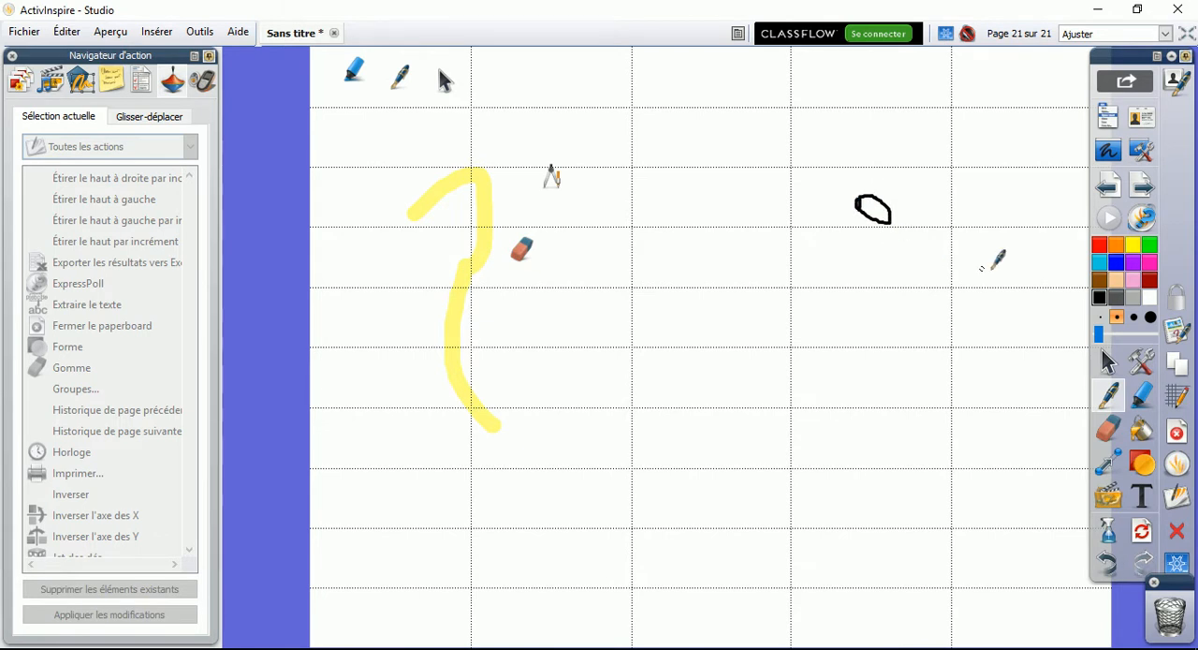
{"action": "left_click", "coordinate": [1109, 362]}
{"action": "left_click", "coordinate": [890, 228]}
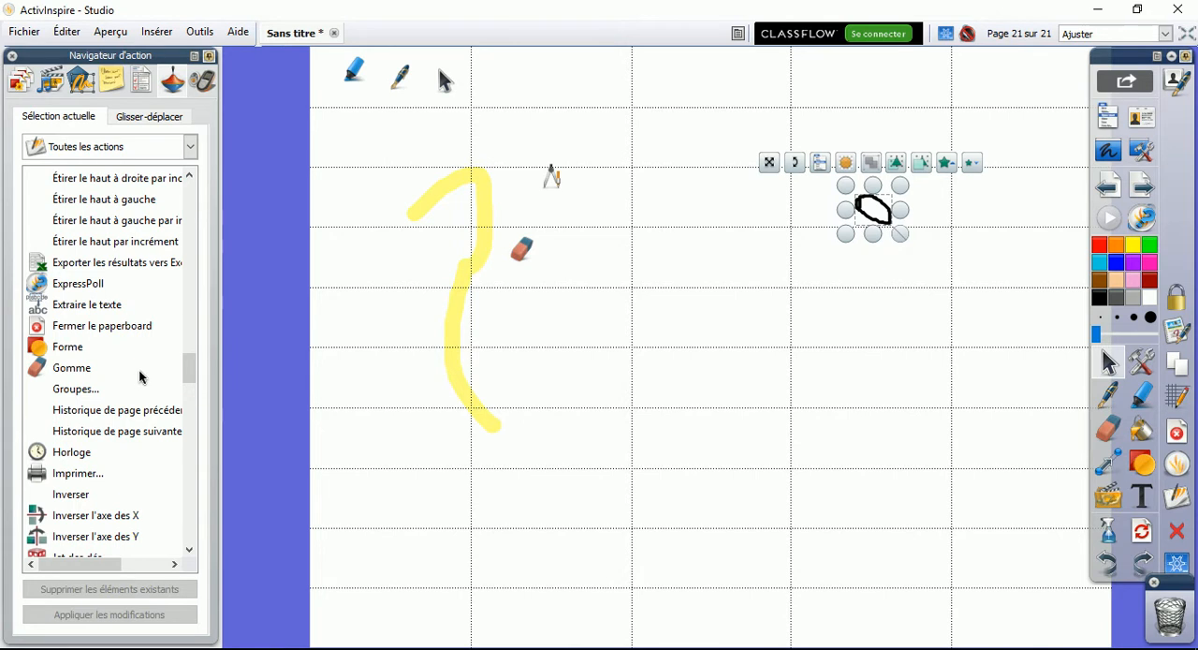
Apply the Horloge action to the small oval and try to trigger it from the page
{"action": "mouse_move", "coordinate": [189, 372]}
{"action": "left_mouse_down"}
{"action": "mouse_move", "coordinate": [190, 394]}
{"action": "mouse_move", "coordinate": [190, 379]}
{"action": "left_mouse_up"}
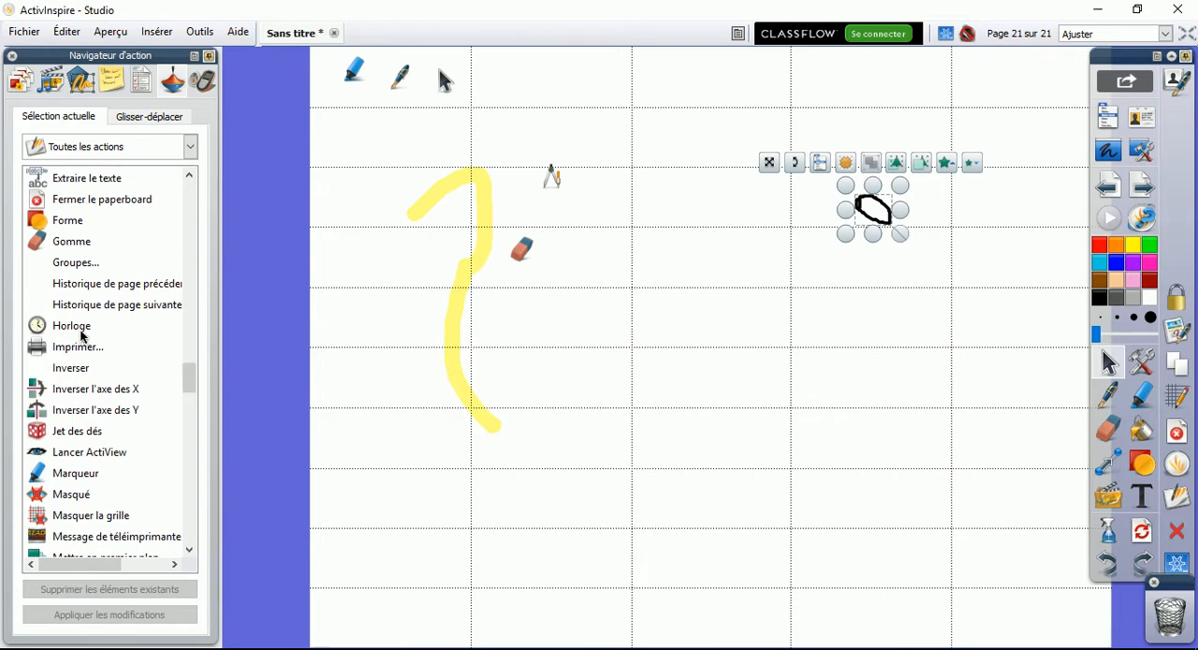
{"action": "left_click", "coordinate": [80, 328]}
{"action": "left_click", "coordinate": [122, 613]}
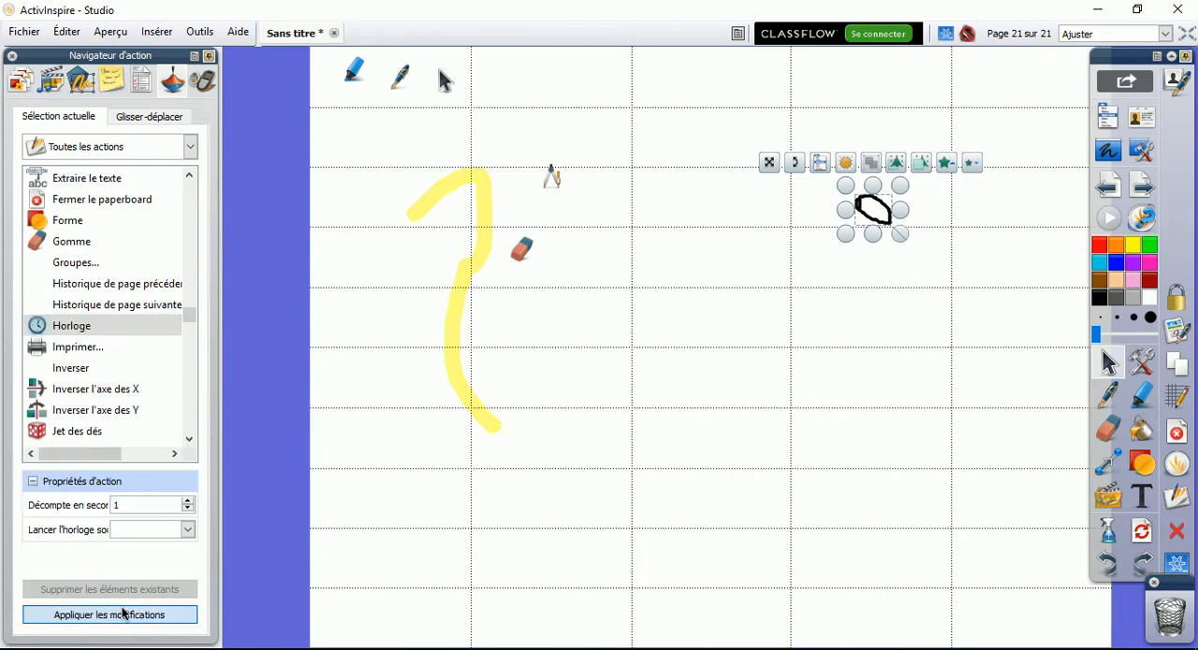
{"action": "left_click", "coordinate": [886, 237]}
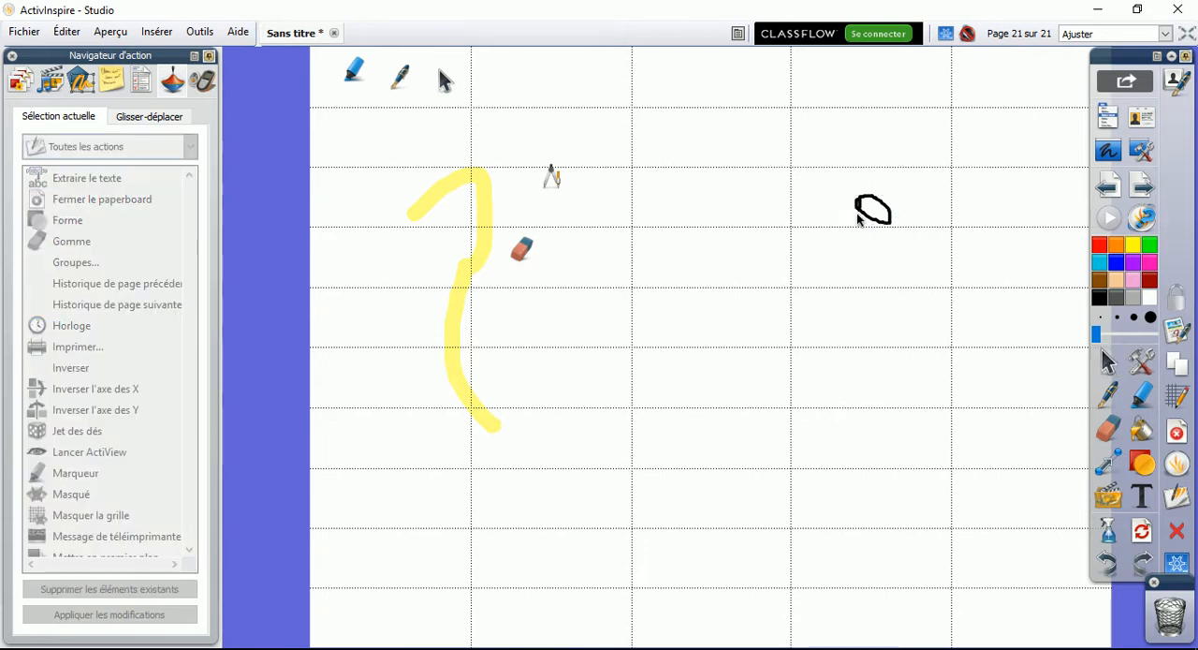
{"action": "left_click", "coordinate": [873, 223]}
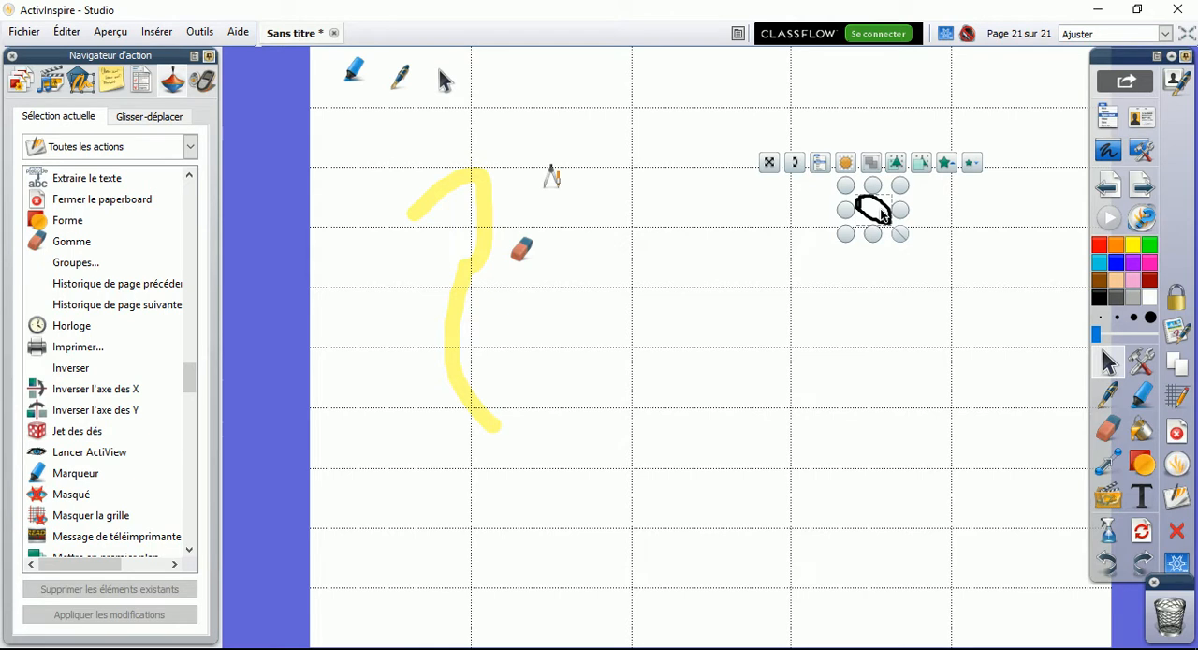
{"action": "left_click", "coordinate": [840, 214]}
{"action": "left_click", "coordinate": [894, 224]}
{"action": "left_click", "coordinate": [871, 210]}
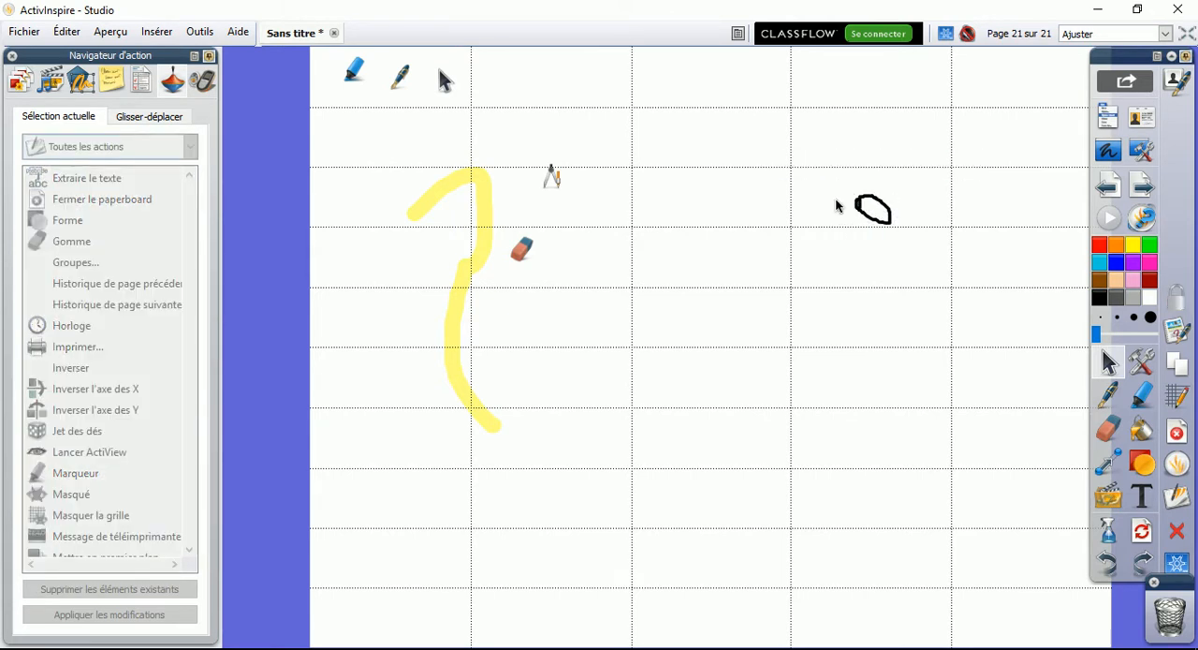
Select the small oval and apply the Jet des dés action to it
{"action": "left_click", "coordinate": [850, 206]}
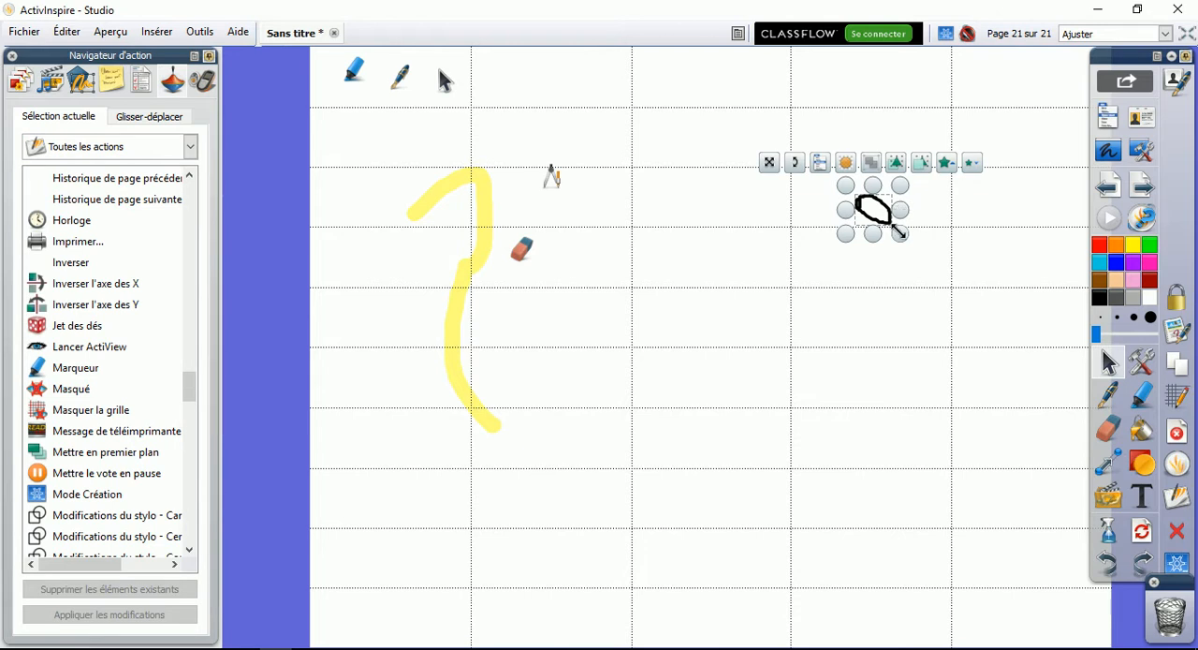
{"action": "left_click", "coordinate": [52, 325]}
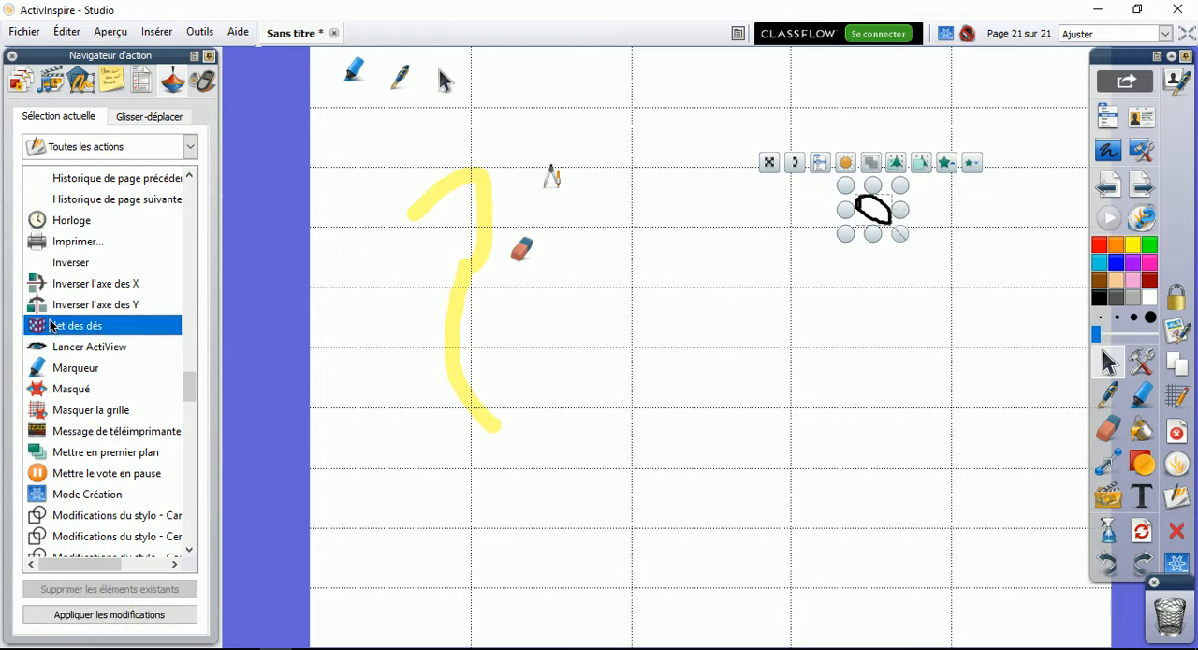
{"action": "left_click", "coordinate": [106, 615]}
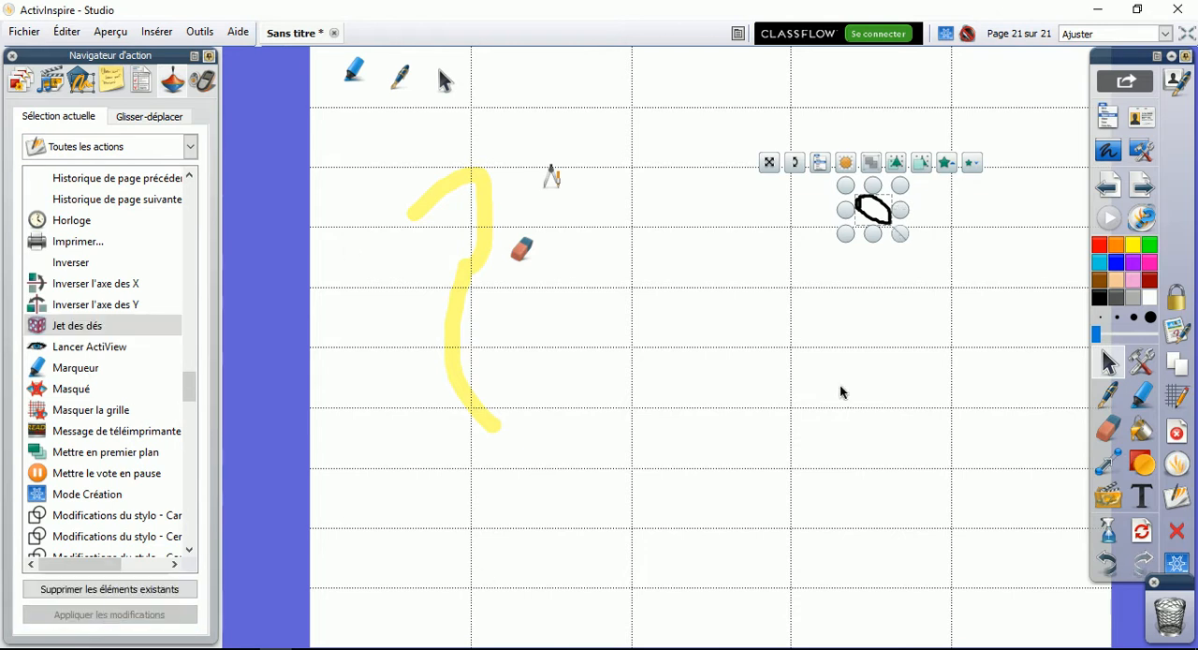
Trigger the oval's dice action, roll with the number of dice set to 3, and close the dice window
{"action": "left_click", "coordinate": [885, 223]}
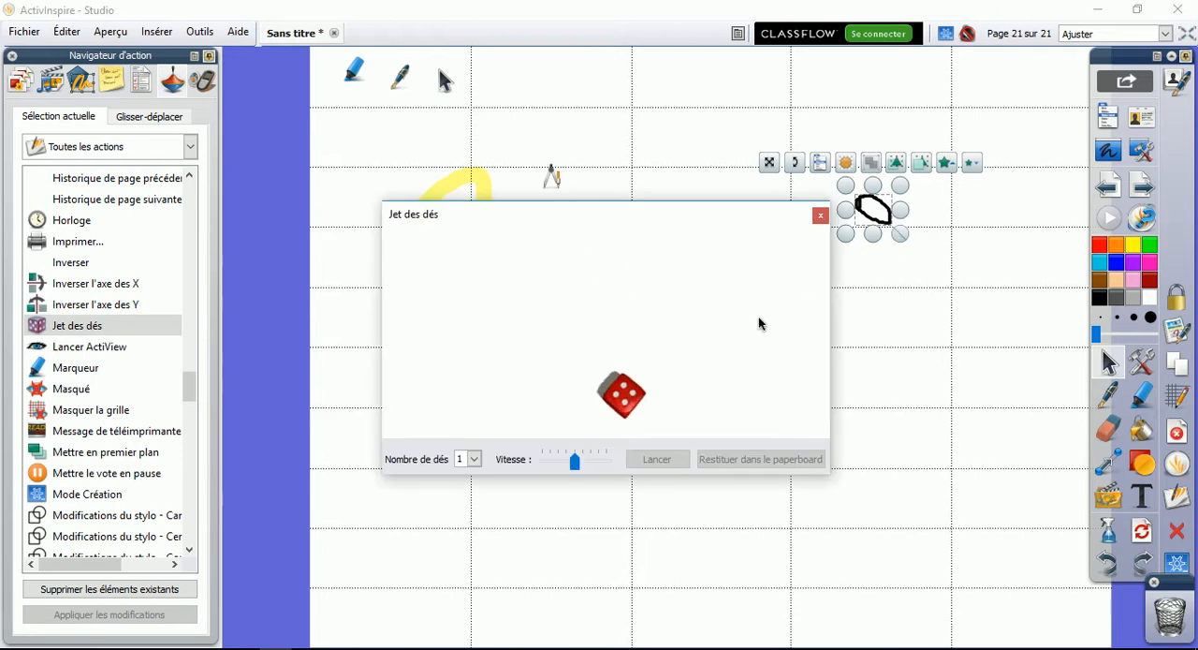
{"action": "left_click", "coordinate": [476, 460]}
{"action": "left_click", "coordinate": [472, 503]}
{"action": "left_click", "coordinate": [656, 459]}
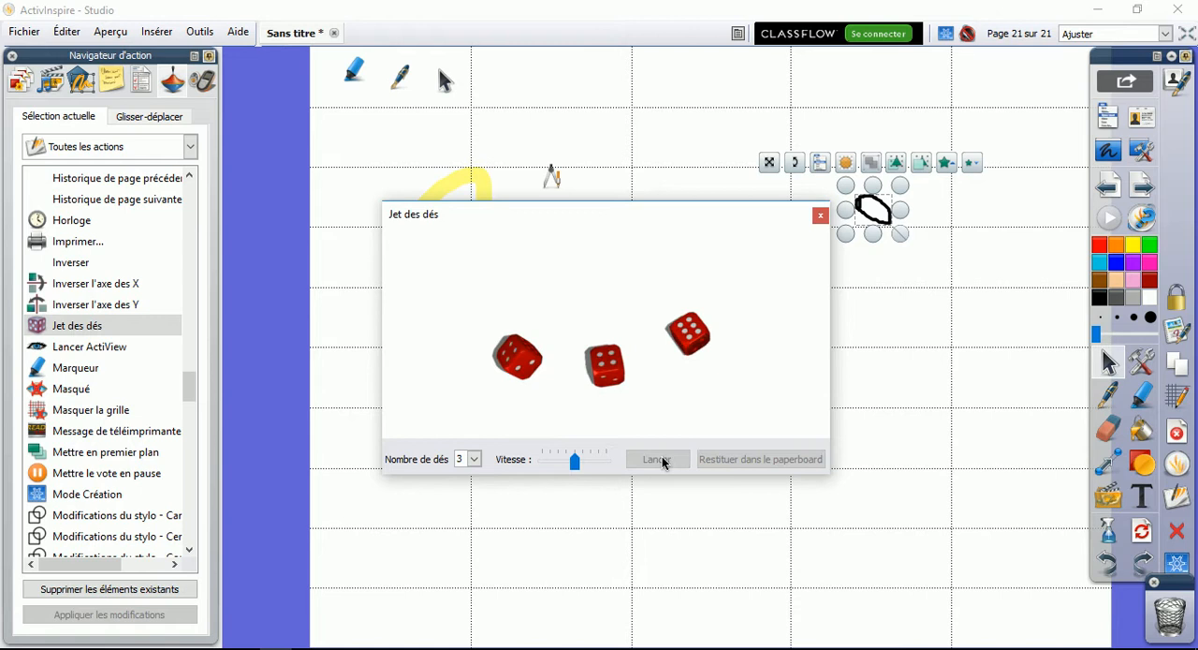
{"action": "left_click", "coordinate": [820, 215]}
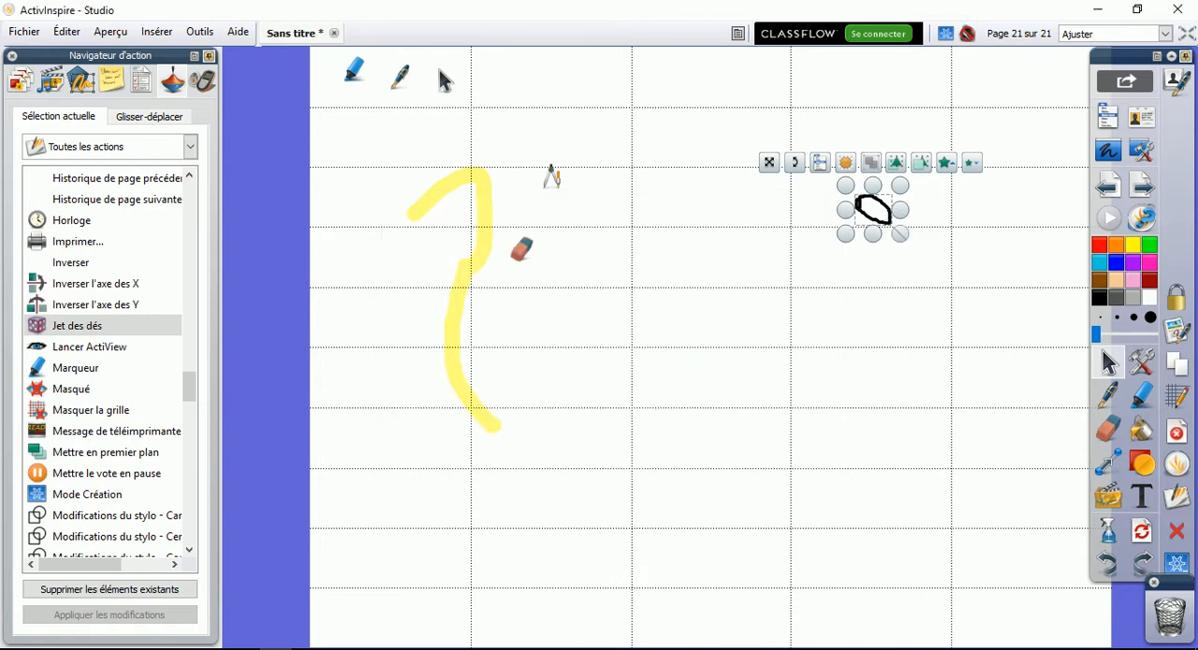
Draw a large and a smaller blue triangle with black outlines below the oval, and select the smaller one
{"action": "left_click", "coordinate": [1142, 464]}
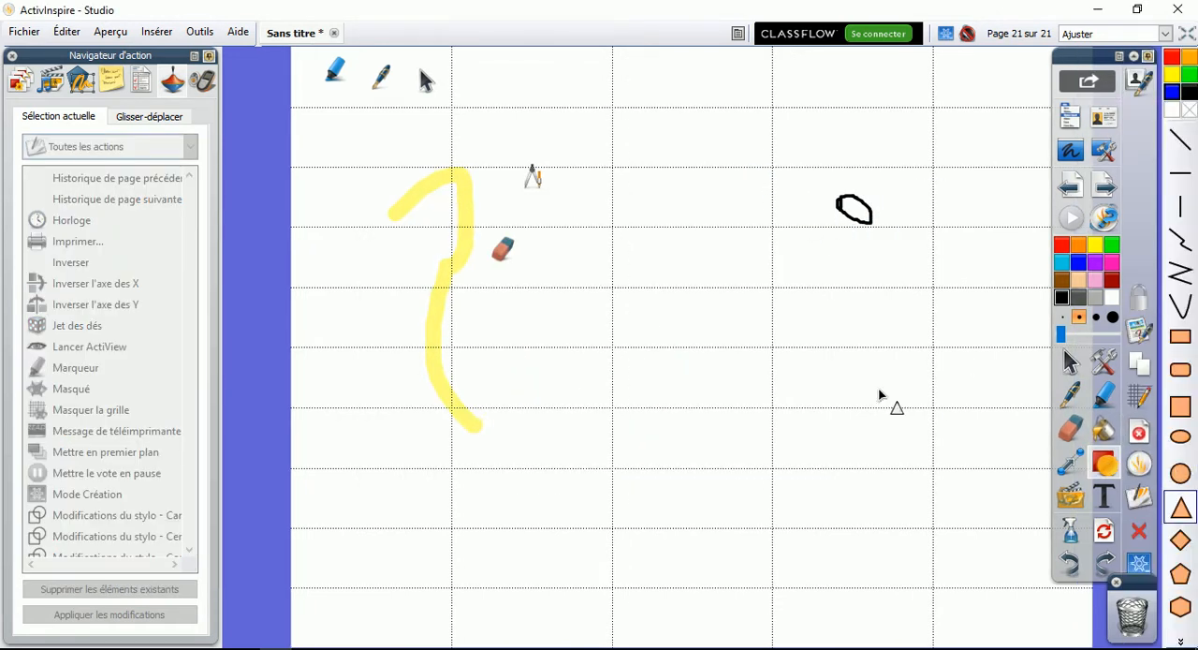
{"action": "left_click_drag", "start_coordinate": [882, 365], "coordinate": [807, 327]}
{"action": "left_click", "coordinate": [1070, 362]}
{"action": "left_click", "coordinate": [941, 410]}
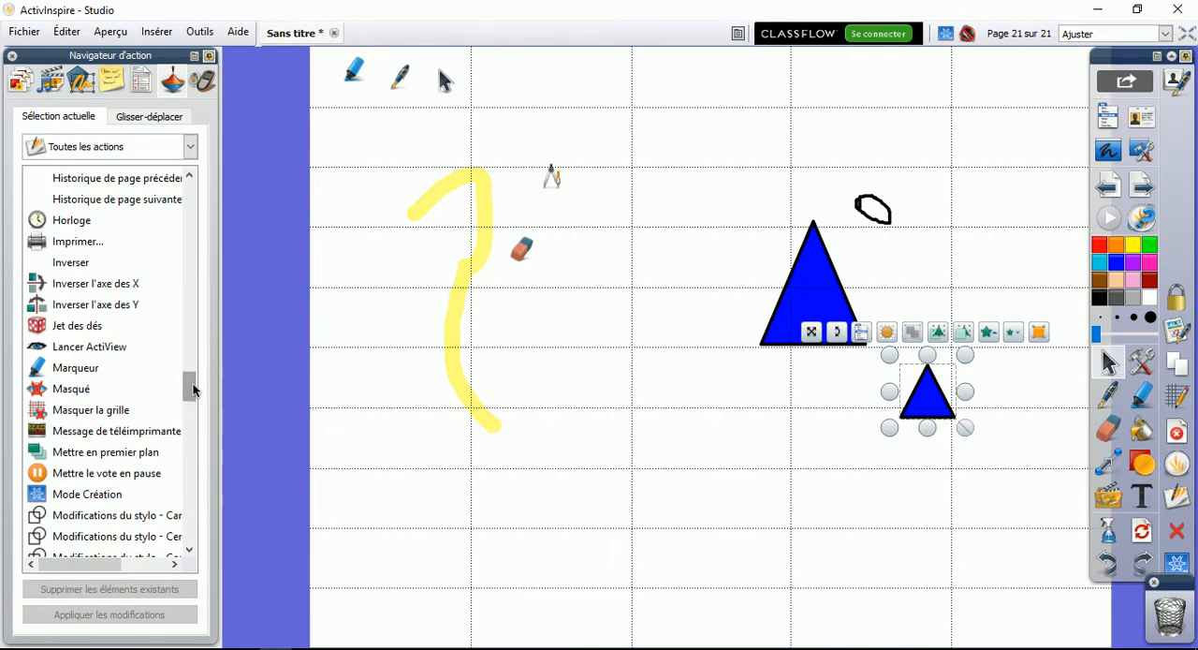
Apply the Gomme action to the smaller blue triangle
{"action": "left_click_drag", "start_coordinate": [189, 402], "coordinate": [200, 371]}
{"action": "left_click", "coordinate": [84, 431]}
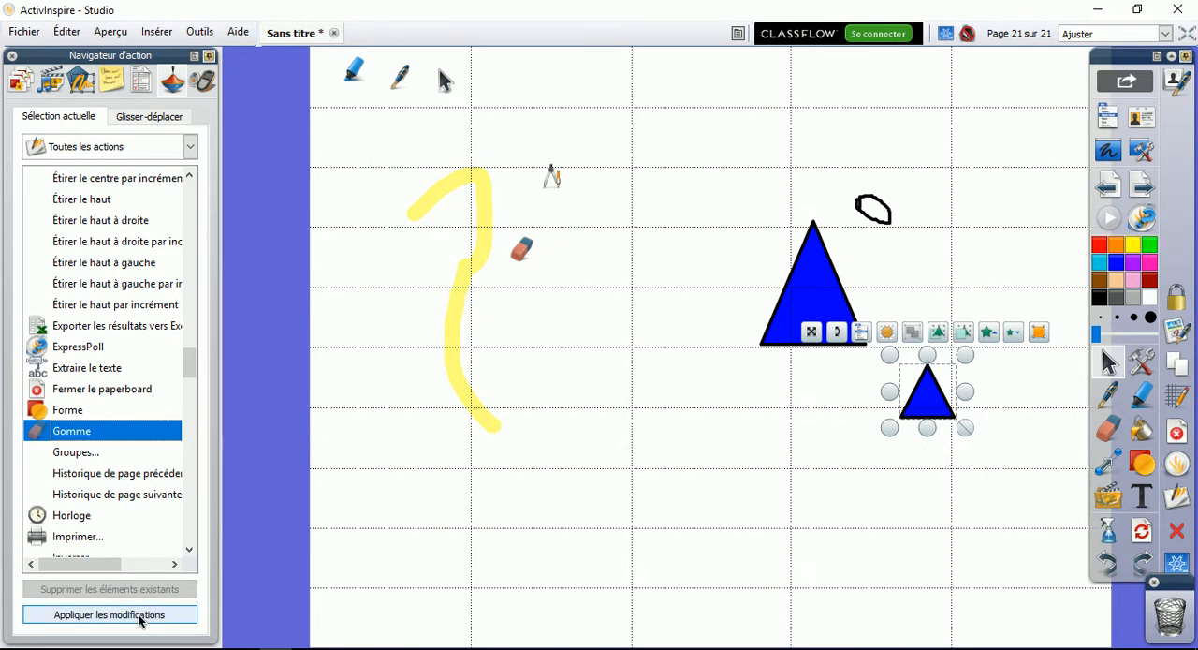
{"action": "left_click", "coordinate": [106, 623]}
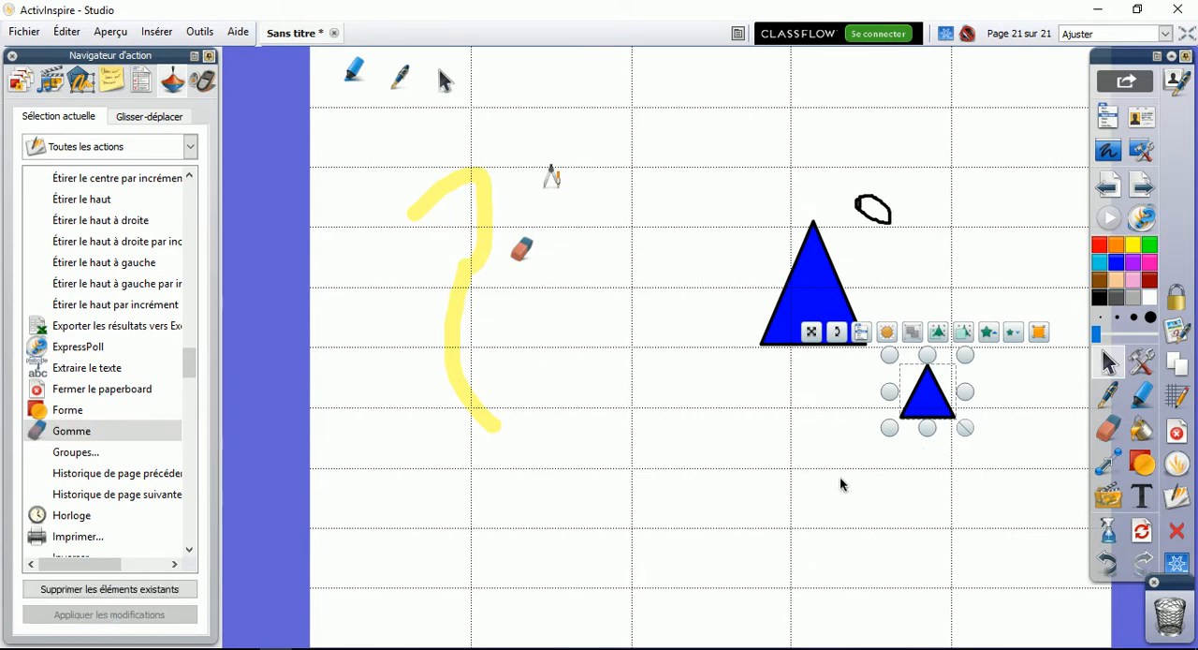
Activate the eraser through the smaller triangle, erase the oval and the yellow highlighter stroke, and return to object selection
{"action": "left_click", "coordinate": [918, 403]}
{"action": "mouse_move", "coordinate": [863, 200]}
{"action": "left_mouse_down"}
{"action": "mouse_move", "coordinate": [877, 198]}
{"action": "mouse_move", "coordinate": [865, 196]}
{"action": "left_mouse_up"}
{"action": "mouse_move", "coordinate": [606, 161]}
{"action": "left_mouse_down"}
{"action": "mouse_move", "coordinate": [471, 182]}
{"action": "mouse_move", "coordinate": [447, 198]}
{"action": "mouse_move", "coordinate": [444, 276]}
{"action": "mouse_move", "coordinate": [511, 480]}
{"action": "left_mouse_up"}
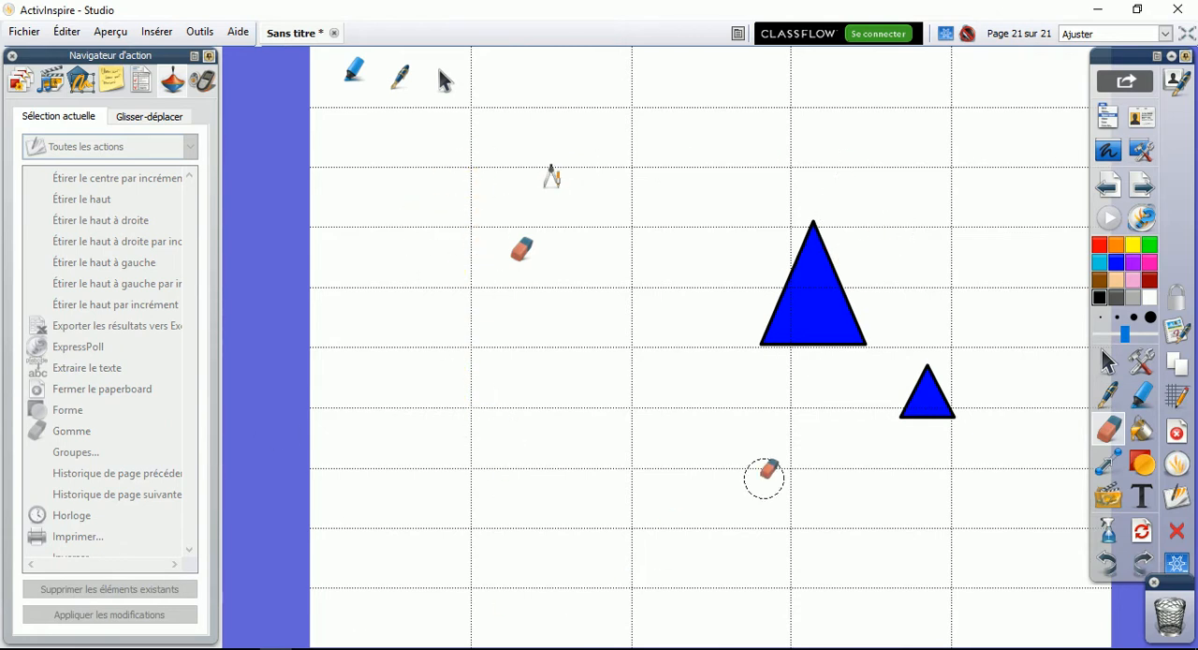
{"action": "left_click", "coordinate": [1108, 362]}
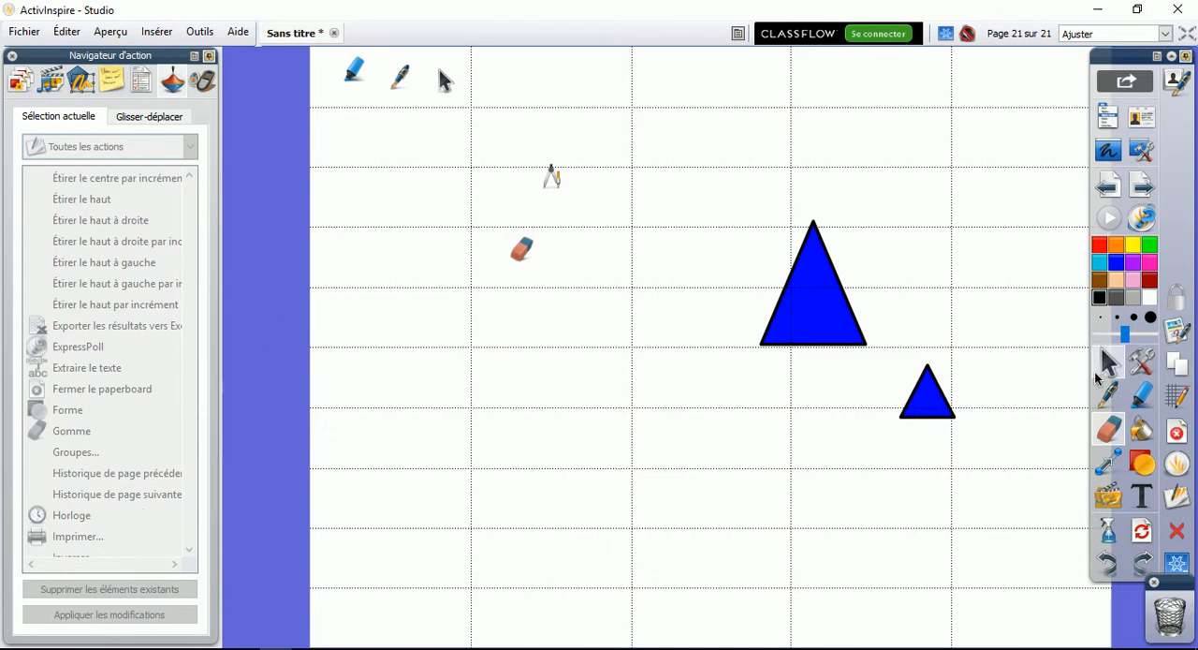
Select the large triangle, look through the remaining available actions, and check the voting browser before returning to the page browser
{"action": "left_click", "coordinate": [834, 323]}
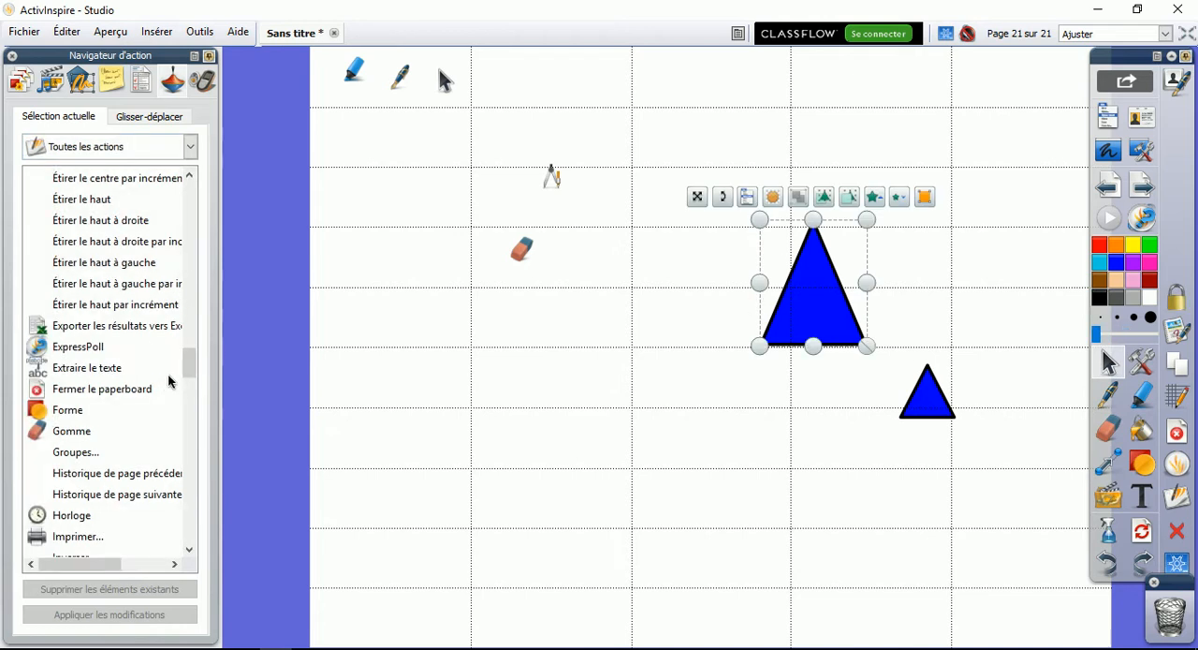
{"action": "left_click_drag", "start_coordinate": [189, 363], "coordinate": [188, 554]}
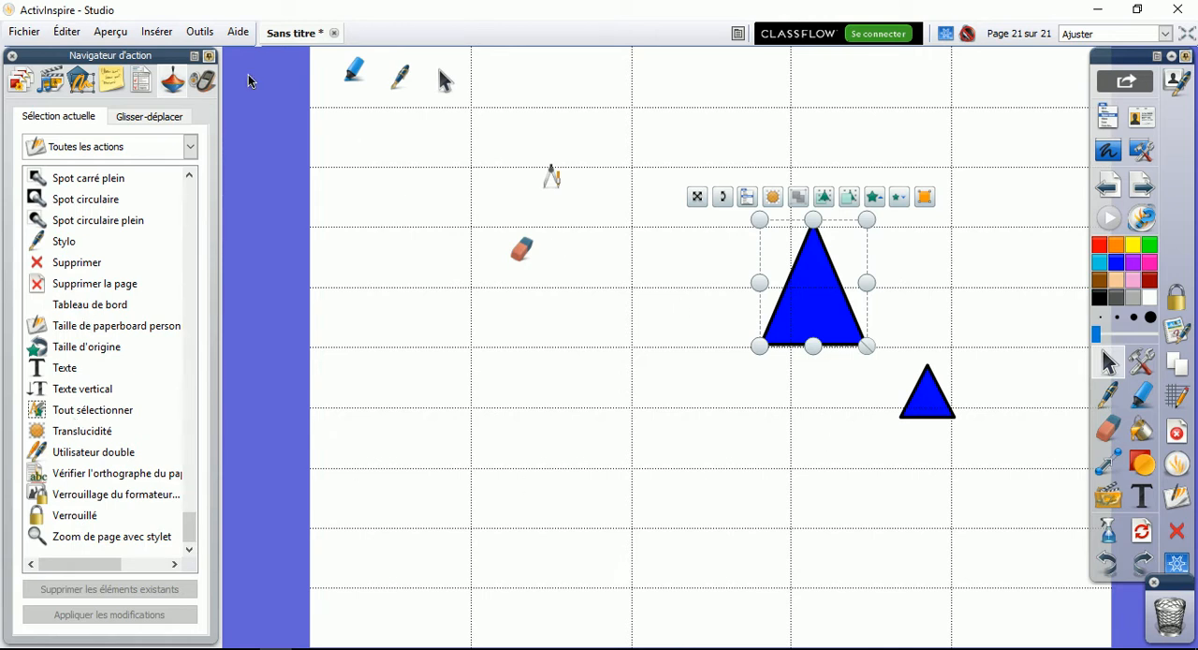
{"action": "left_click", "coordinate": [202, 86]}
{"action": "left_click", "coordinate": [24, 86]}
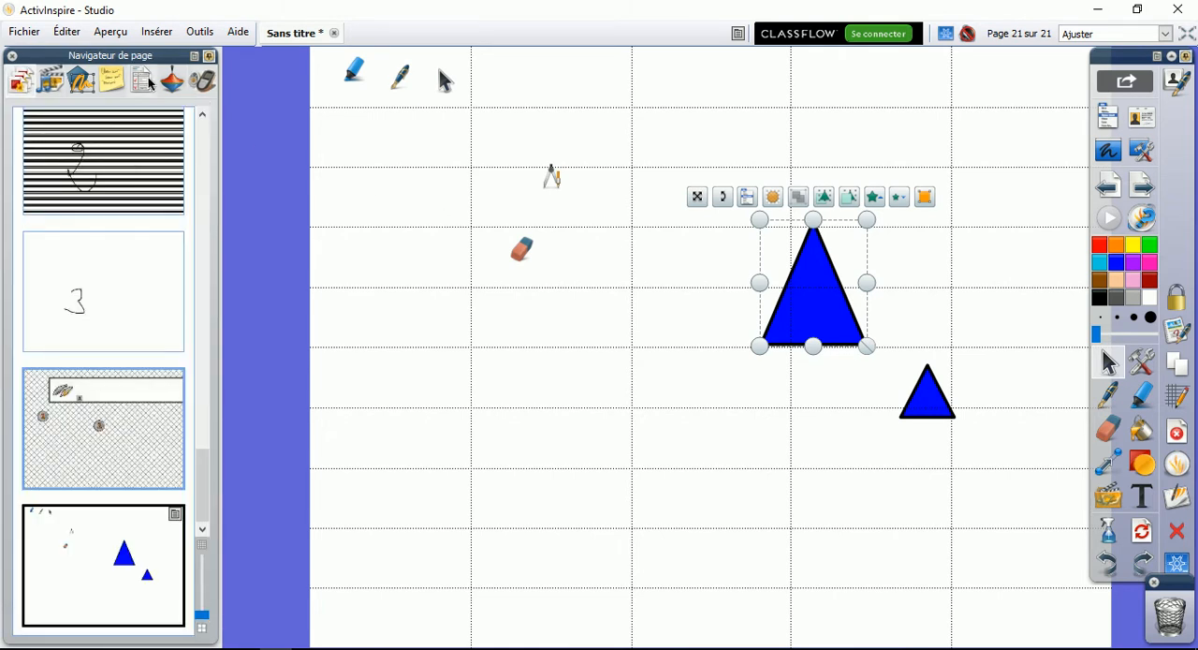